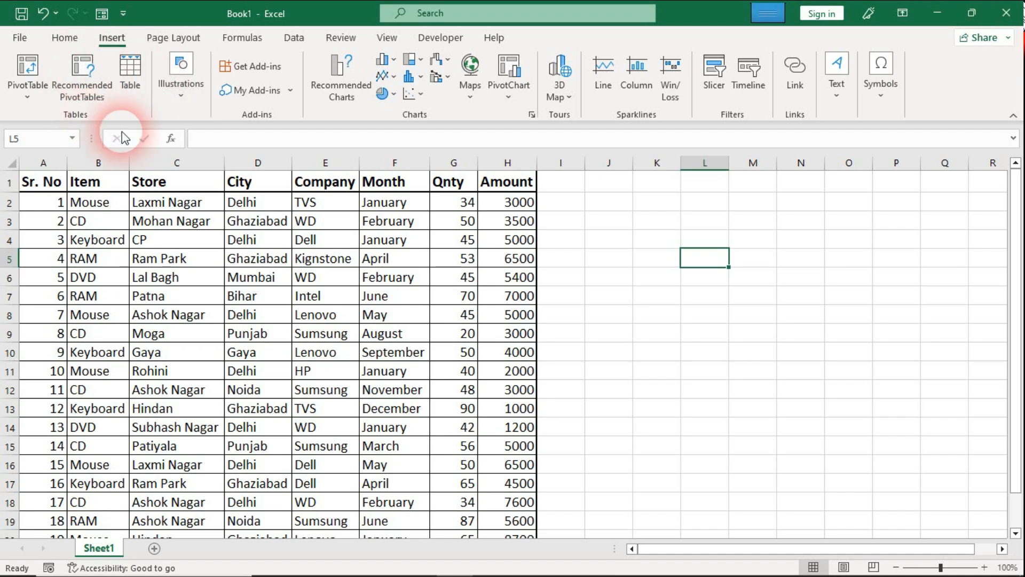
- Select the entire data table A1:H21 on Sheet1 and start a PivotTable from that range
left_click(200, 250)
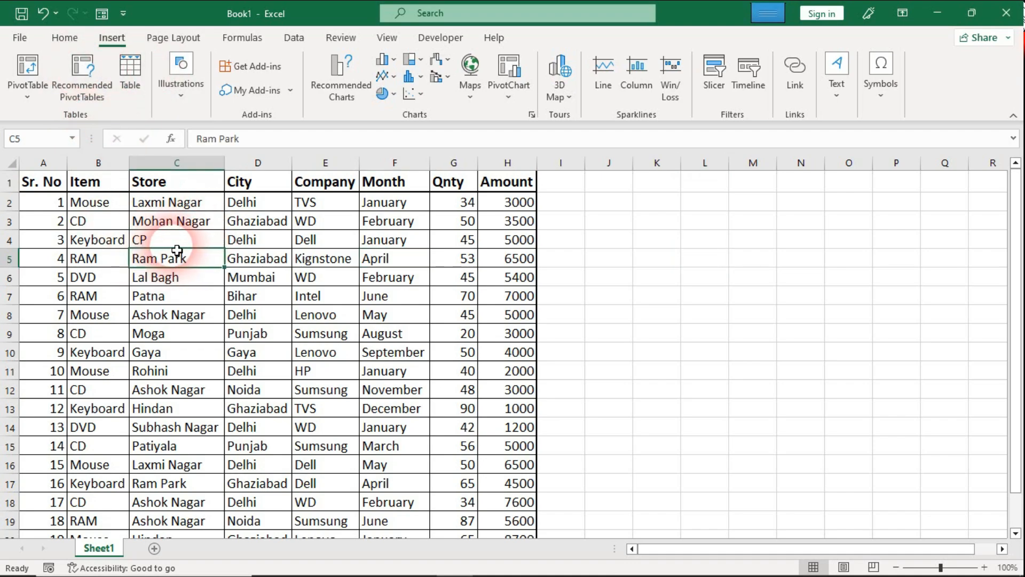
key("ctrl+a")
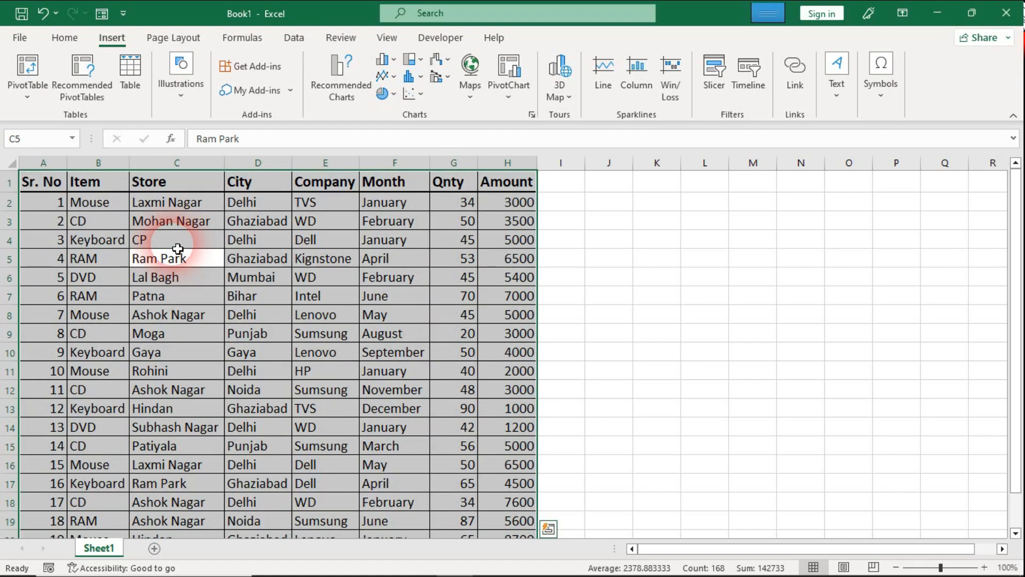
left_click(24, 99)
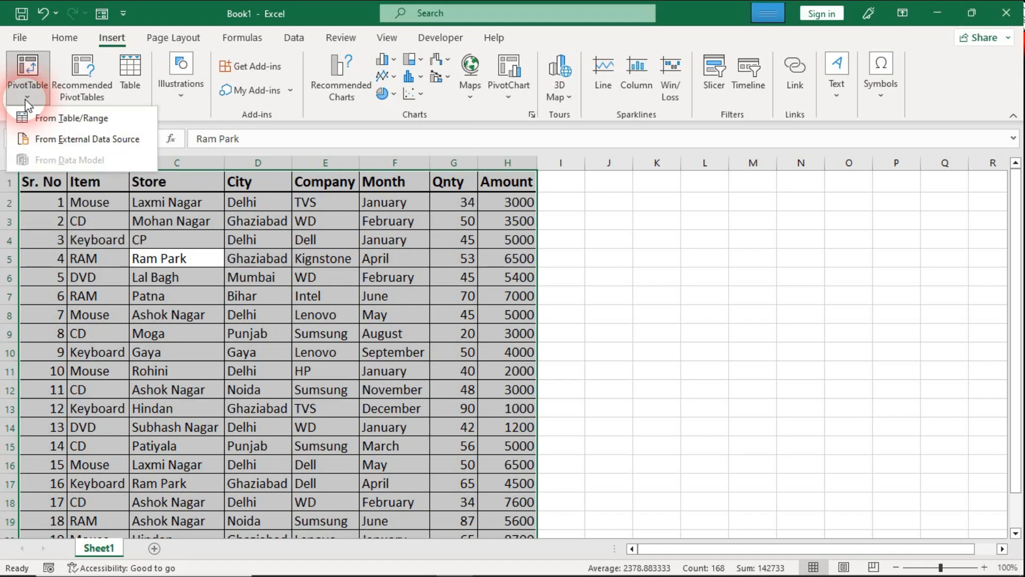
left_click(121, 128)
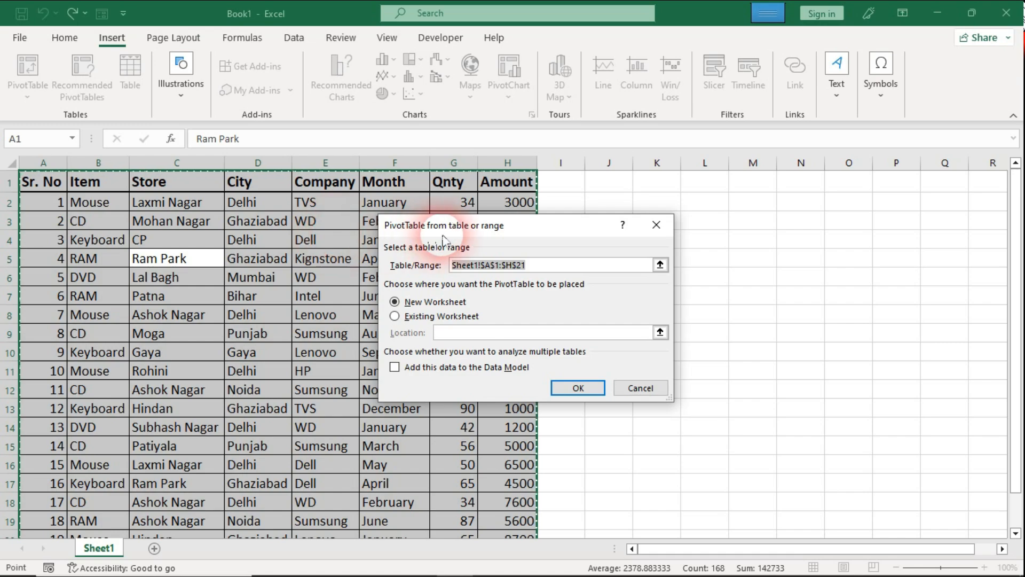
left_click_drag(484, 231, 617, 224)
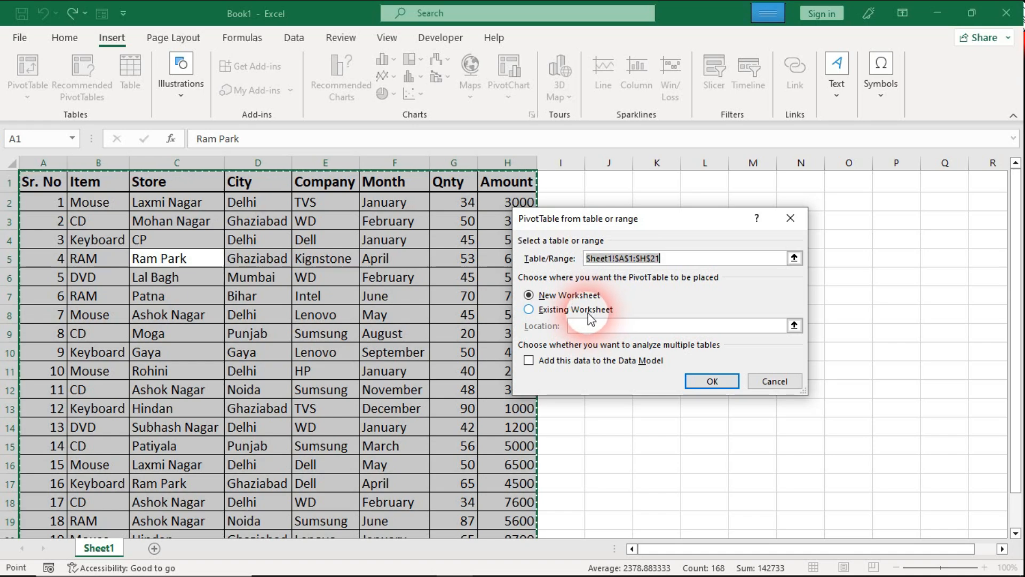
left_click(591, 315)
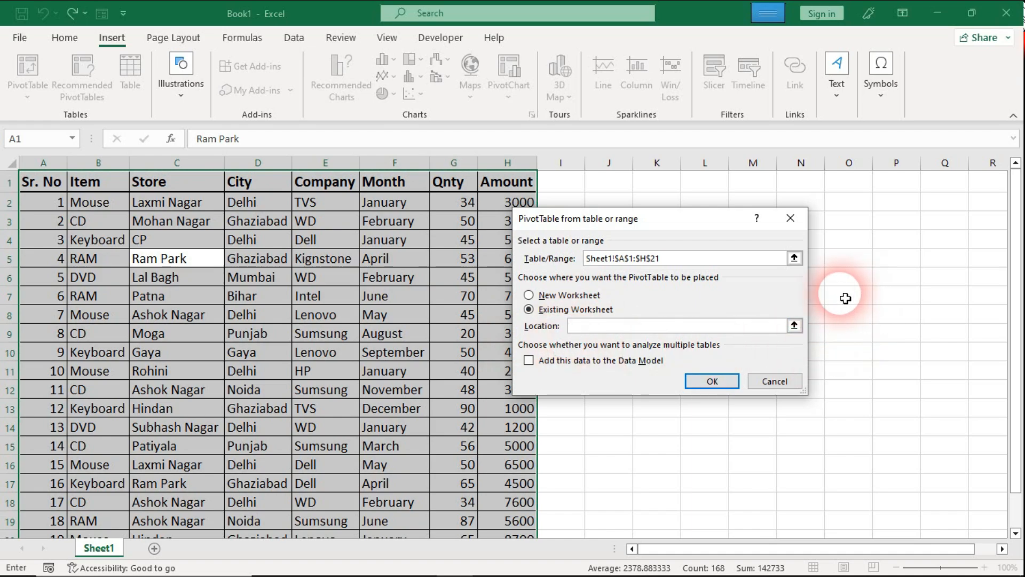
left_click_drag(847, 298, 923, 427)
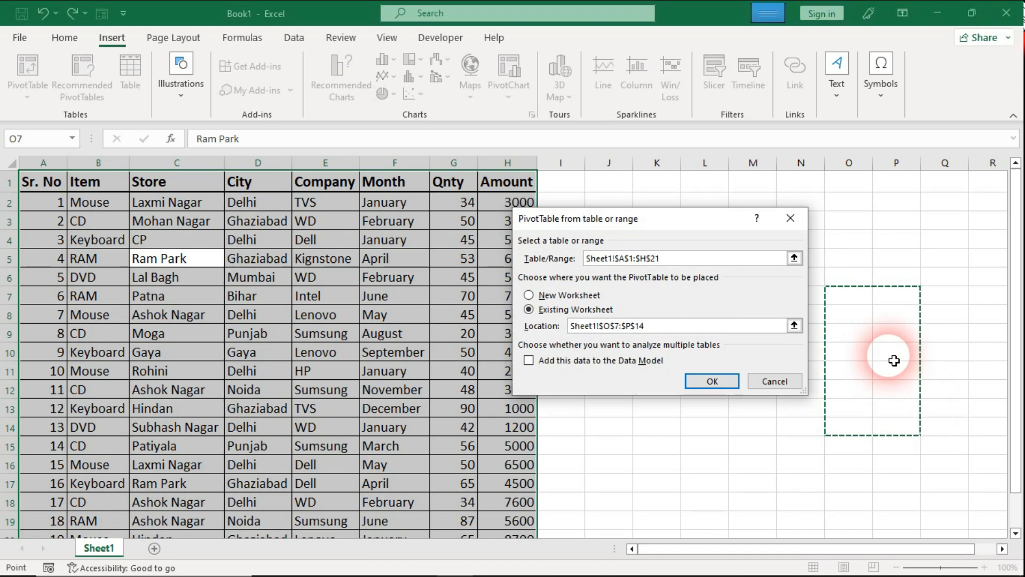
left_click(606, 329)
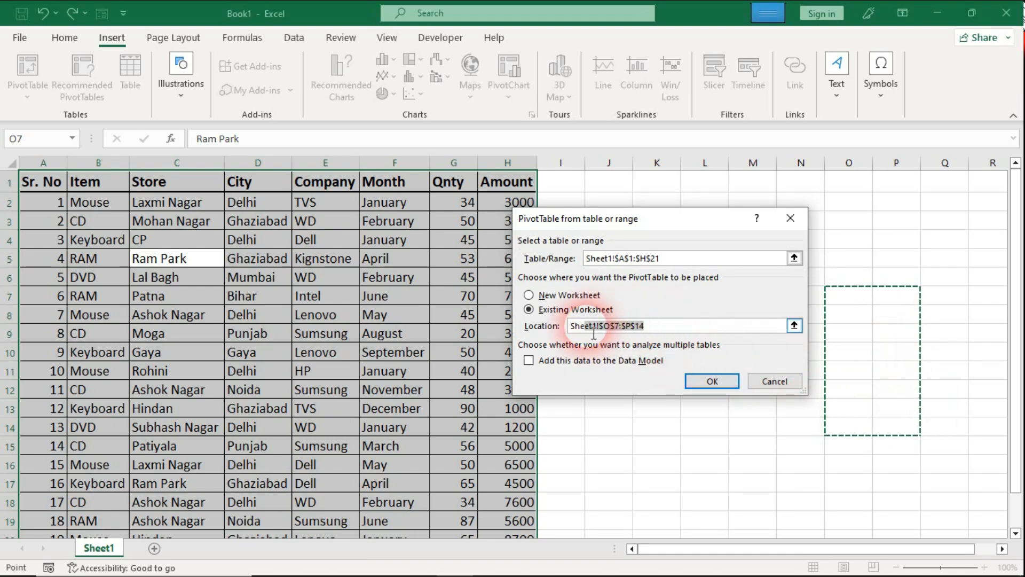
key("BackSpace")
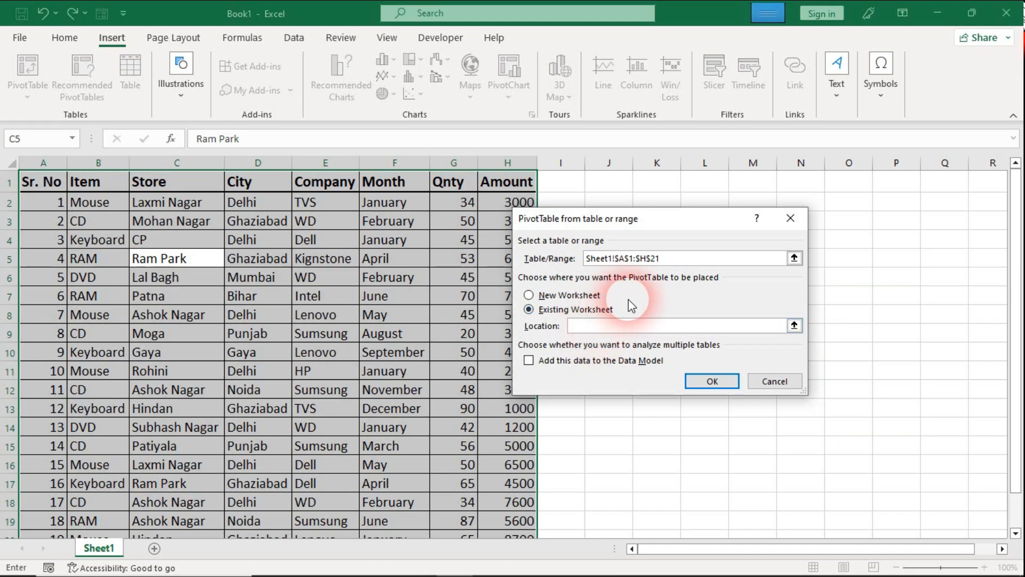
- Create the PivotTable on a new worksheet, then view the source data on Sheet1 and return to the empty PivotTable
left_click(574, 302)
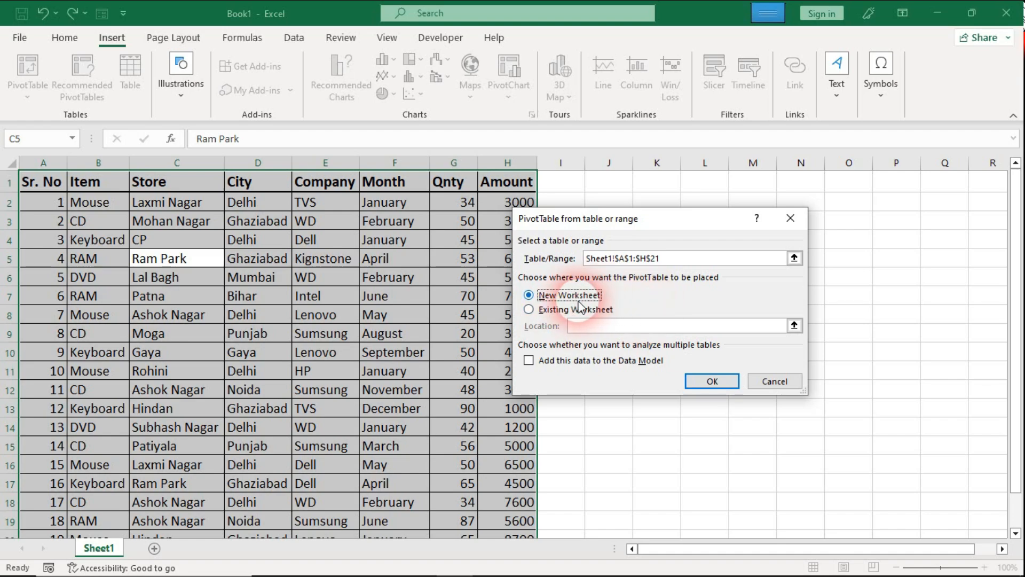
left_click(712, 382)
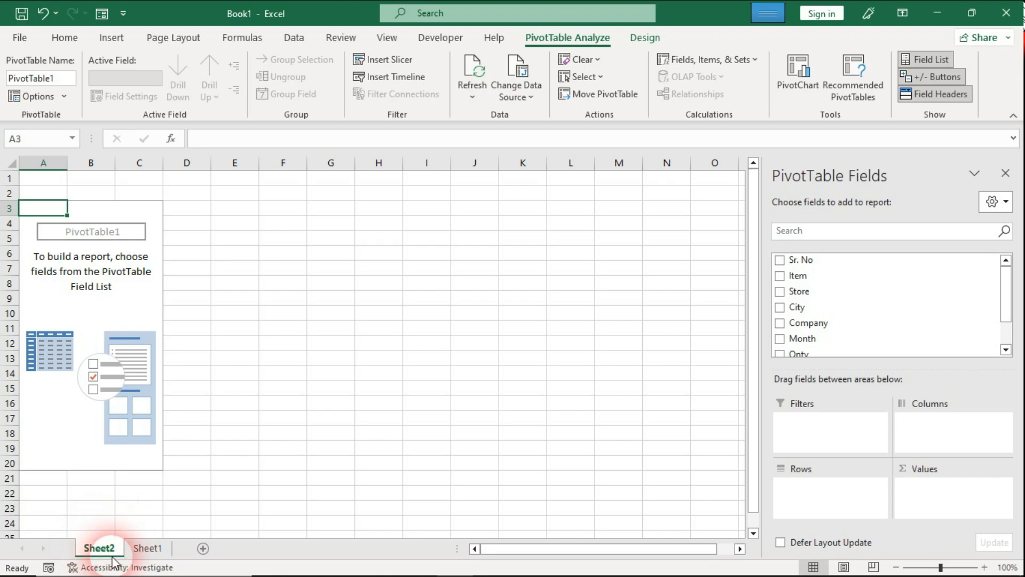
left_click(152, 549)
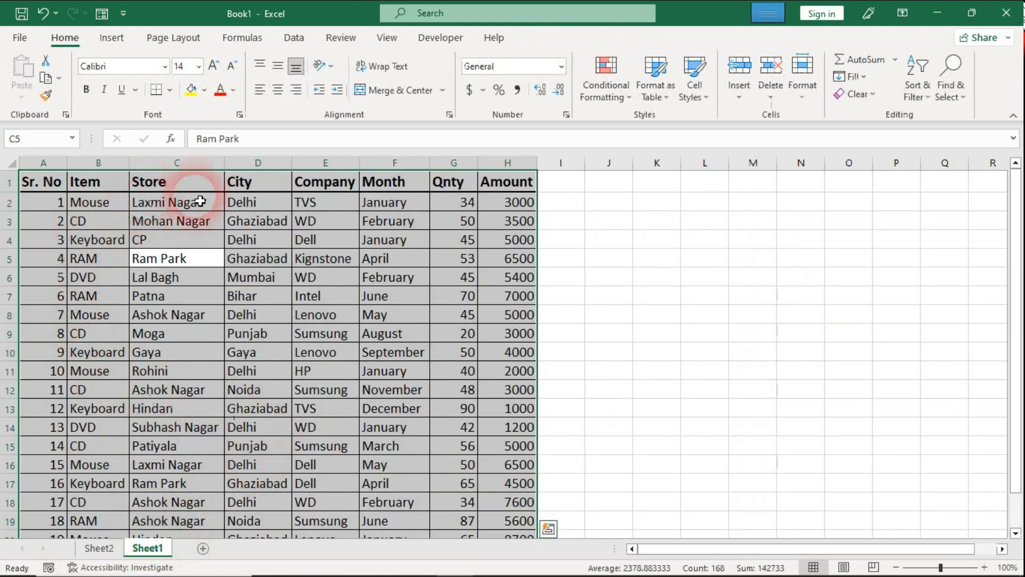
left_click(97, 550)
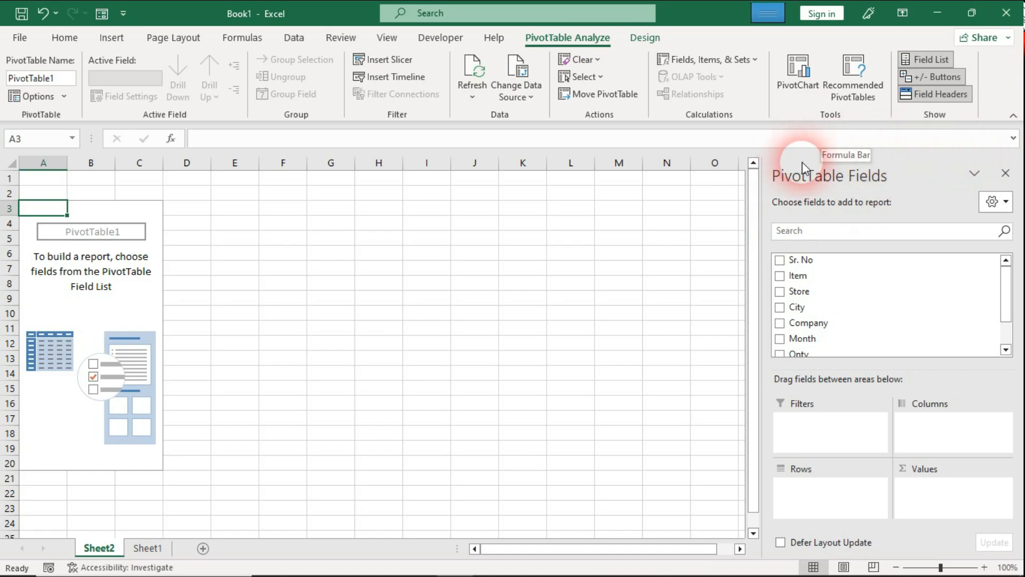
- Undock the PivotTable Fields pane, place it over the middle of the sheet and enlarge it so the field list shows
left_click_drag(822, 172, 367, 198)
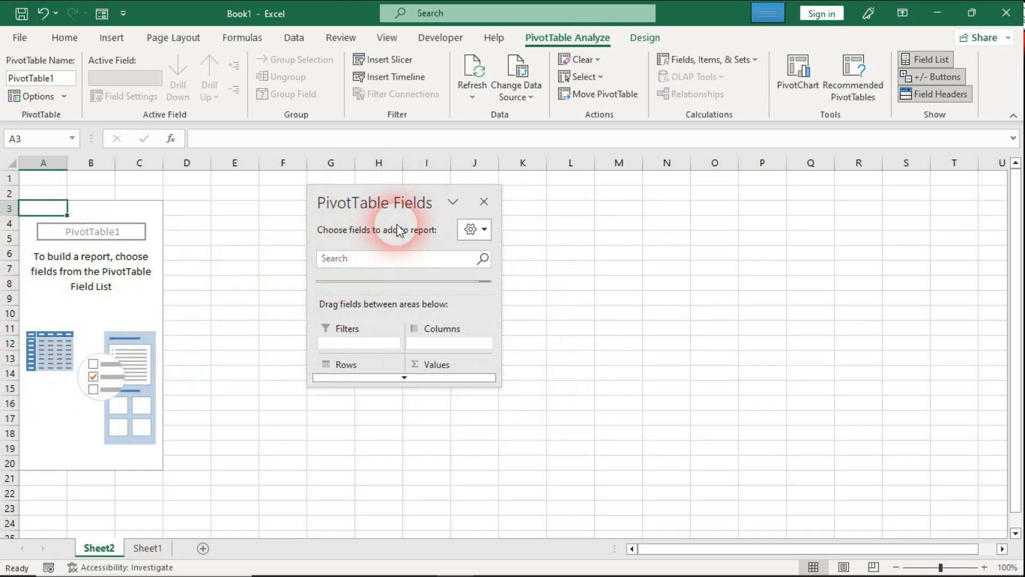
left_click_drag(402, 200, 422, 204)
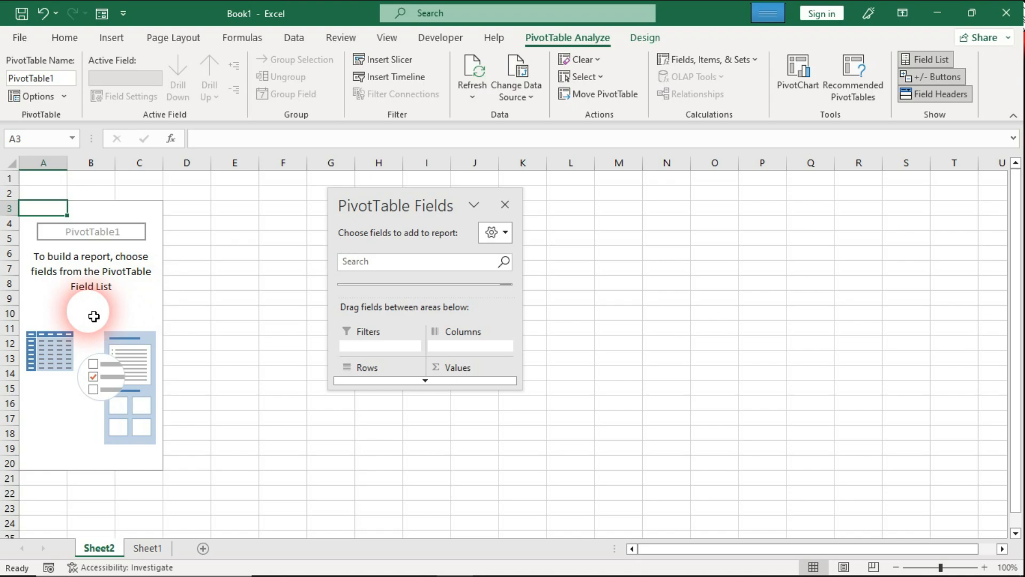
left_click_drag(401, 203, 409, 174)
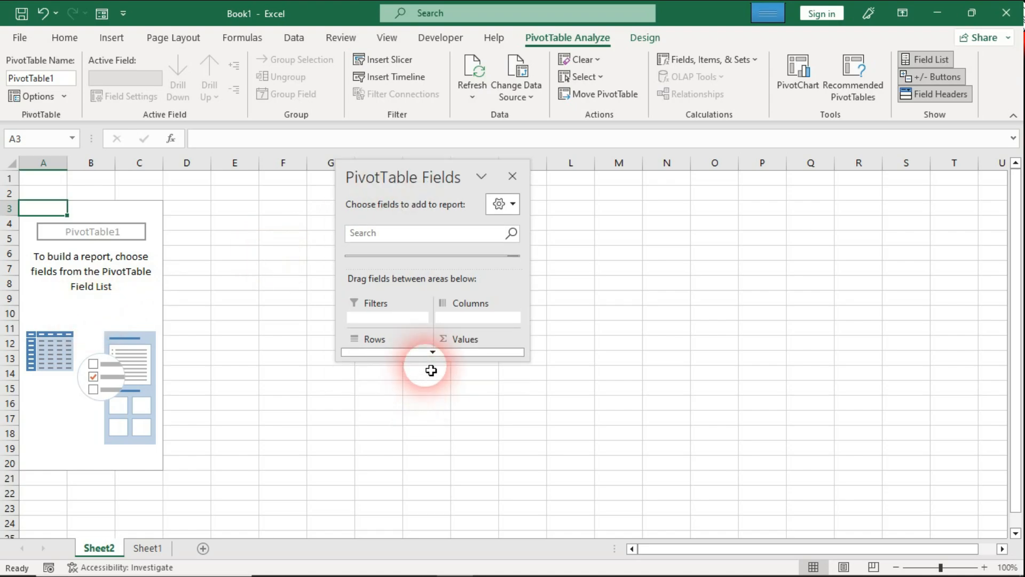
left_click_drag(427, 359, 425, 526)
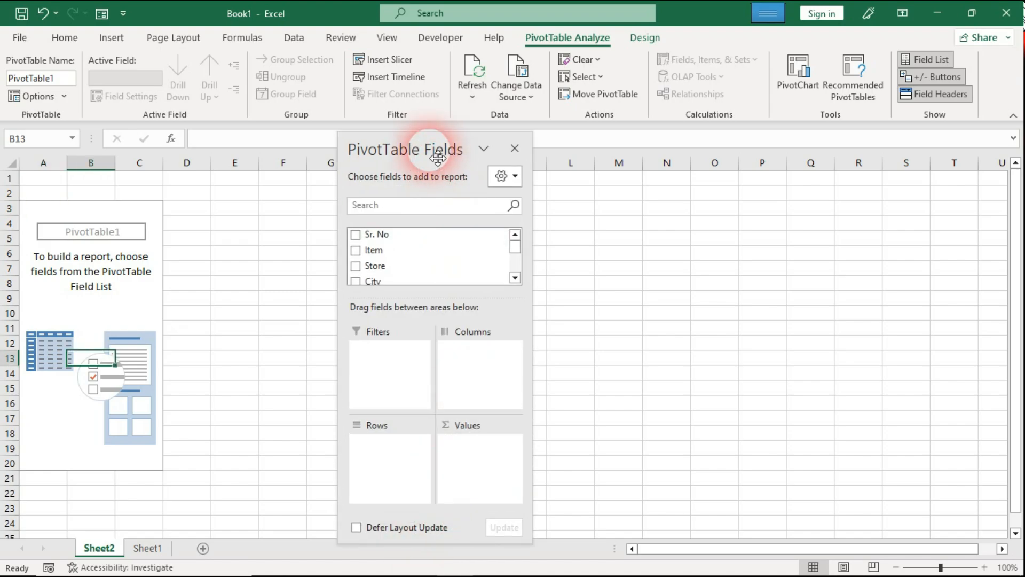
left_click_drag(437, 157, 439, 152)
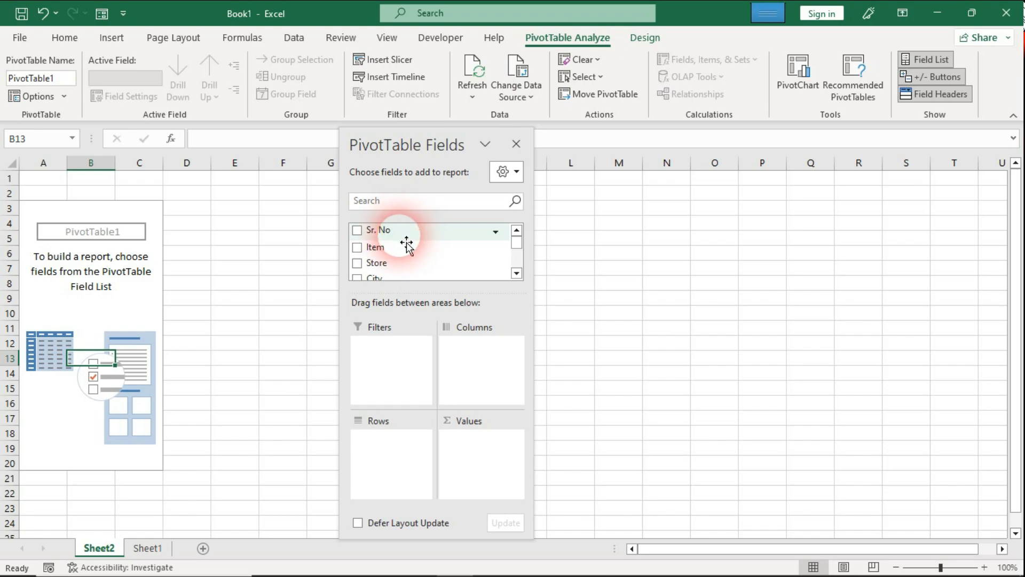
- Add the Item field to the Rows area of the PivotTable
scroll(426, 250, "down", 1)
scroll(412, 245, "up", 1)
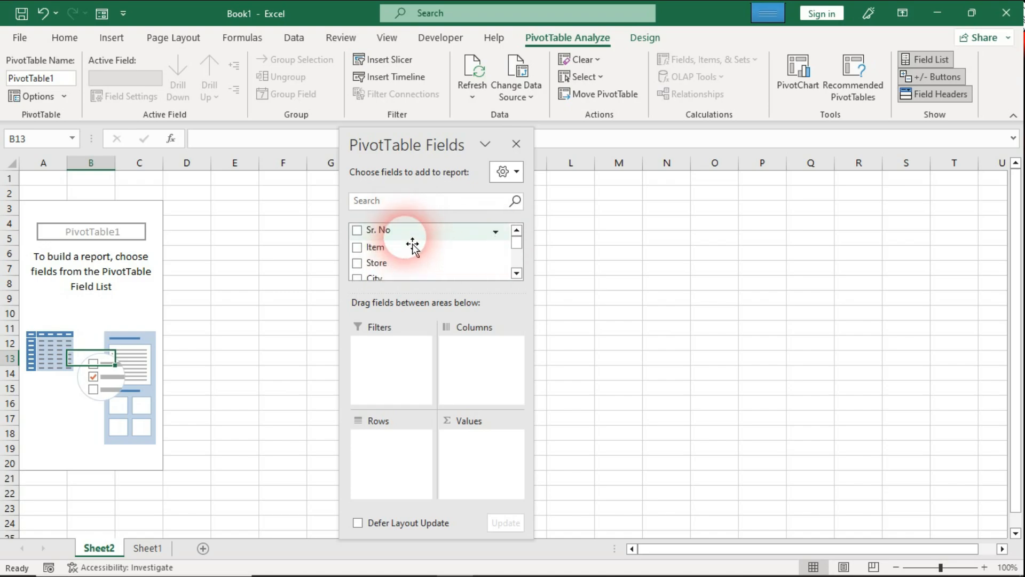
scroll(430, 258, "down", 1)
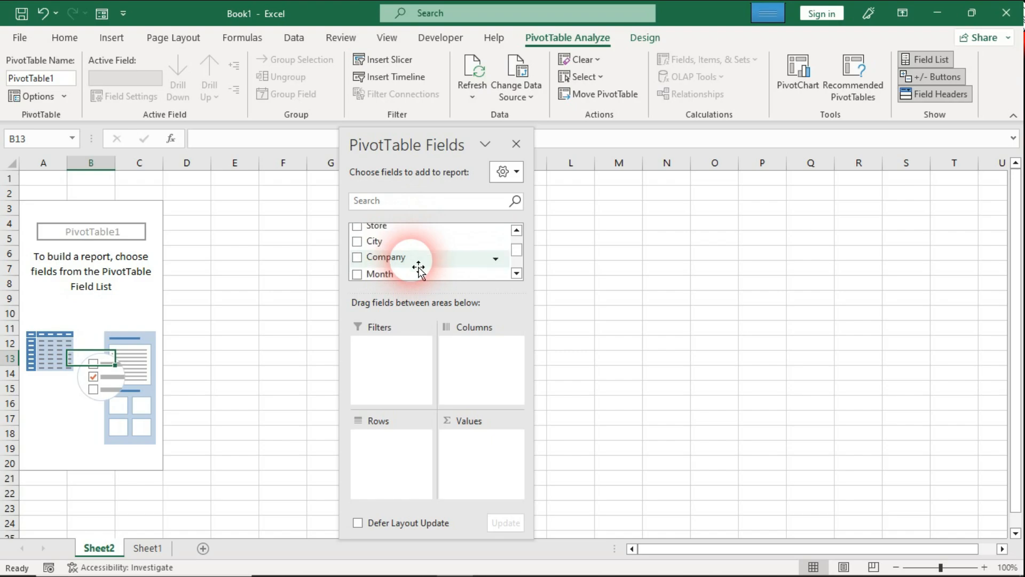
scroll(427, 261, "down", 1)
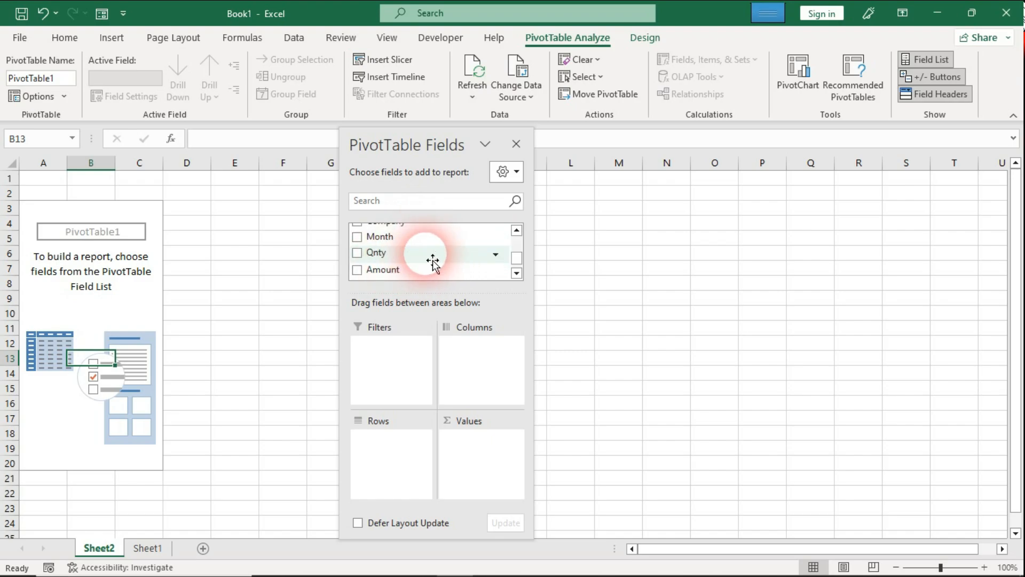
scroll(427, 264, "down", 1)
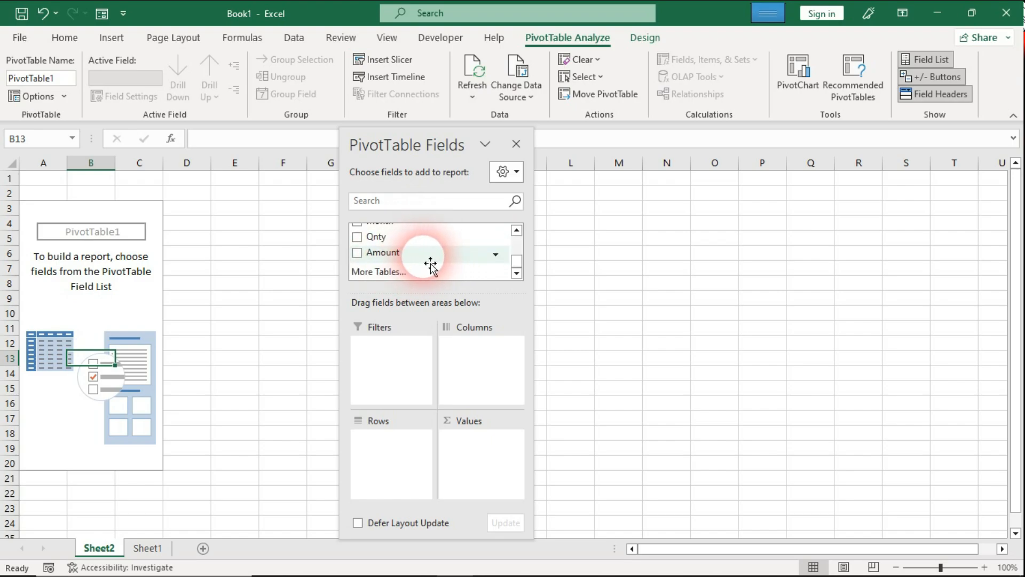
scroll(429, 262, "up", 3)
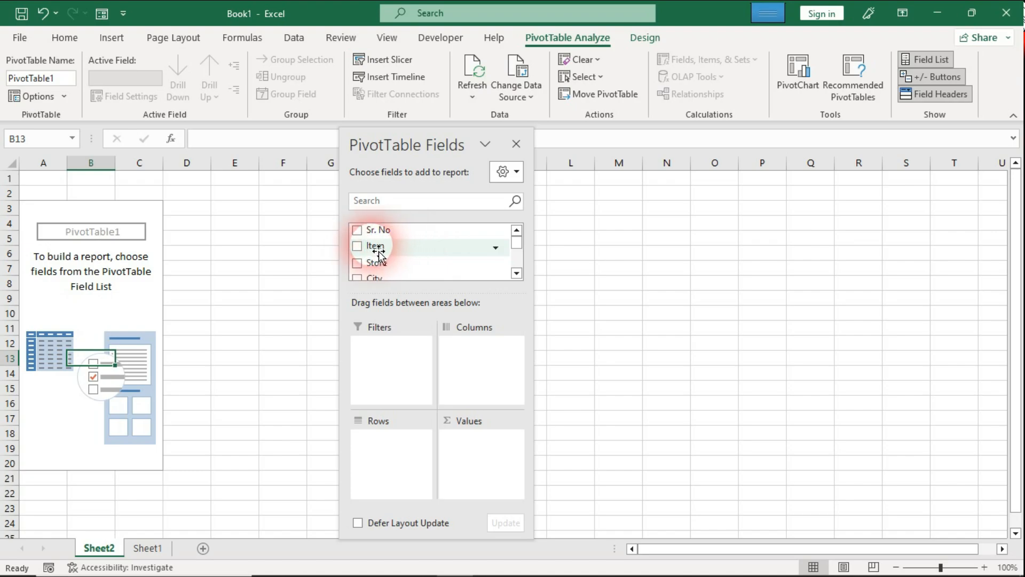
left_click_drag(389, 254, 392, 454)
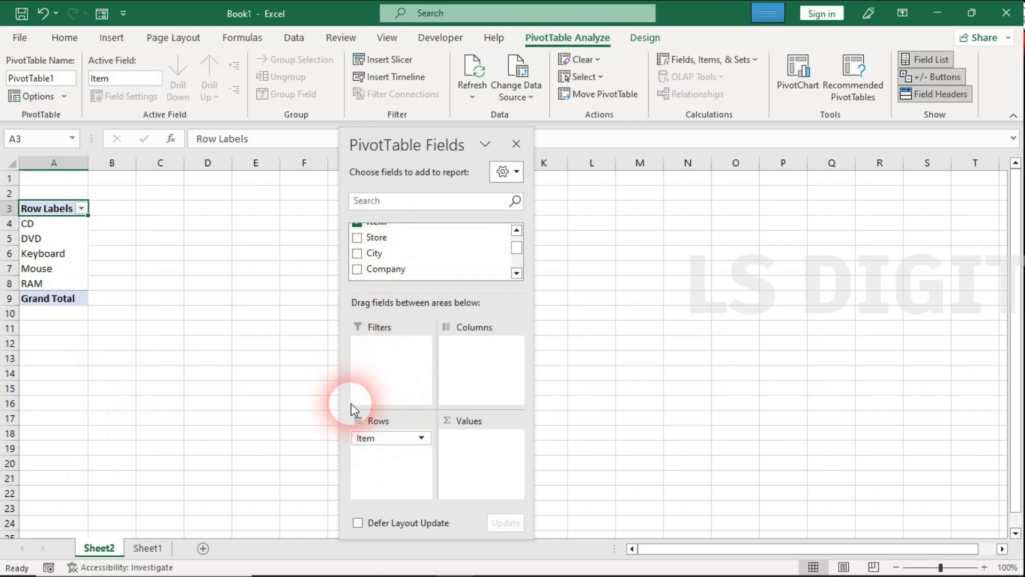
- Compare the PivotTable's row labels with the entries in the Item column of the source data on Sheet1
left_click_drag(397, 450, 374, 451)
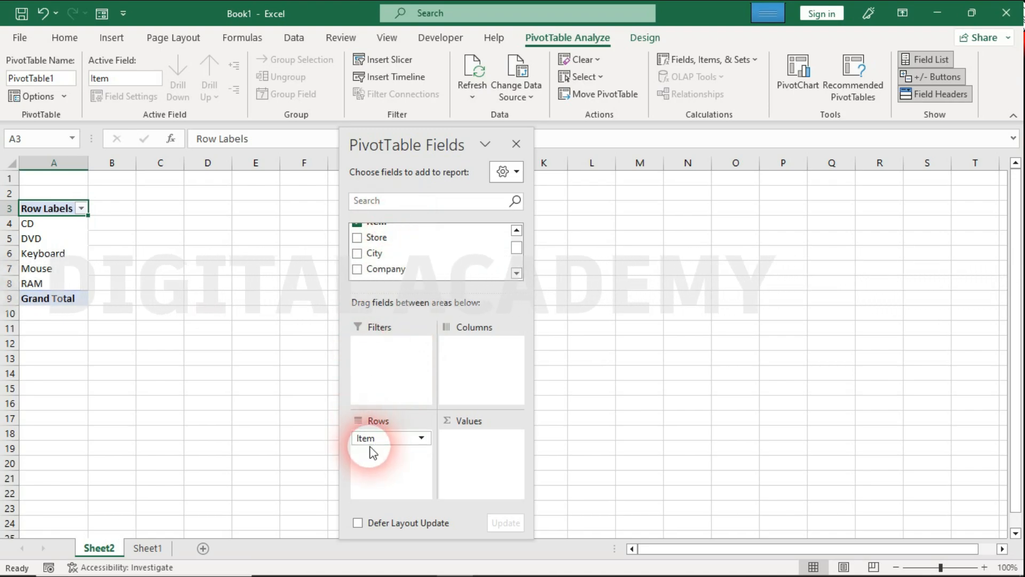
left_click_drag(368, 441, 75, 266)
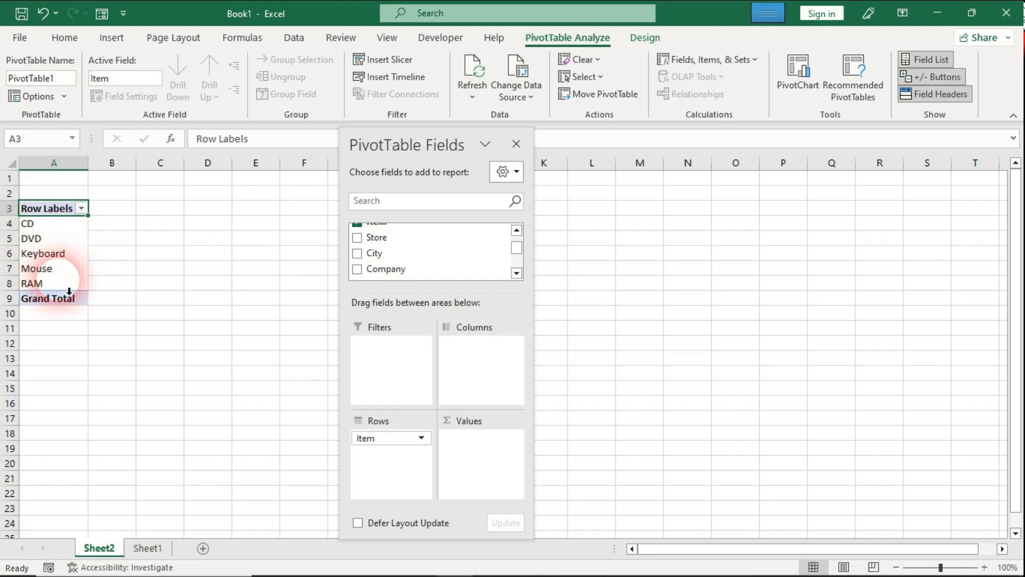
left_click(143, 548)
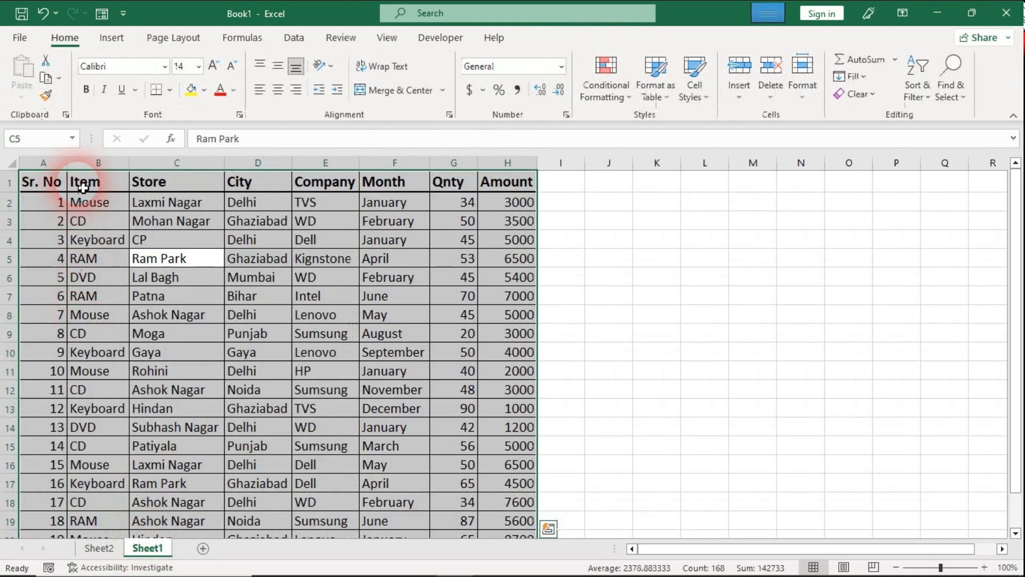
left_click(99, 547)
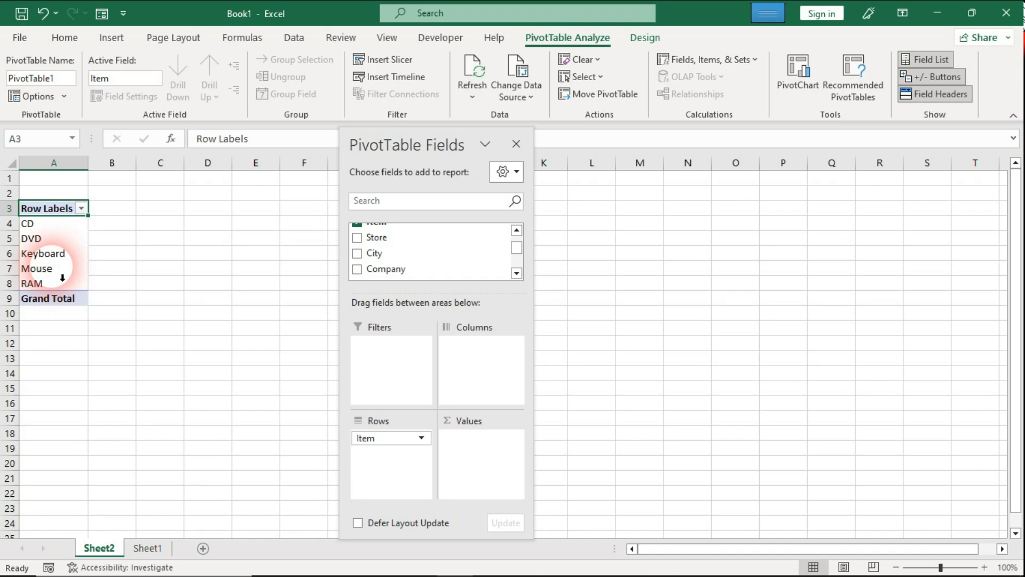
left_click(143, 548)
scroll(93, 459, "down", 2)
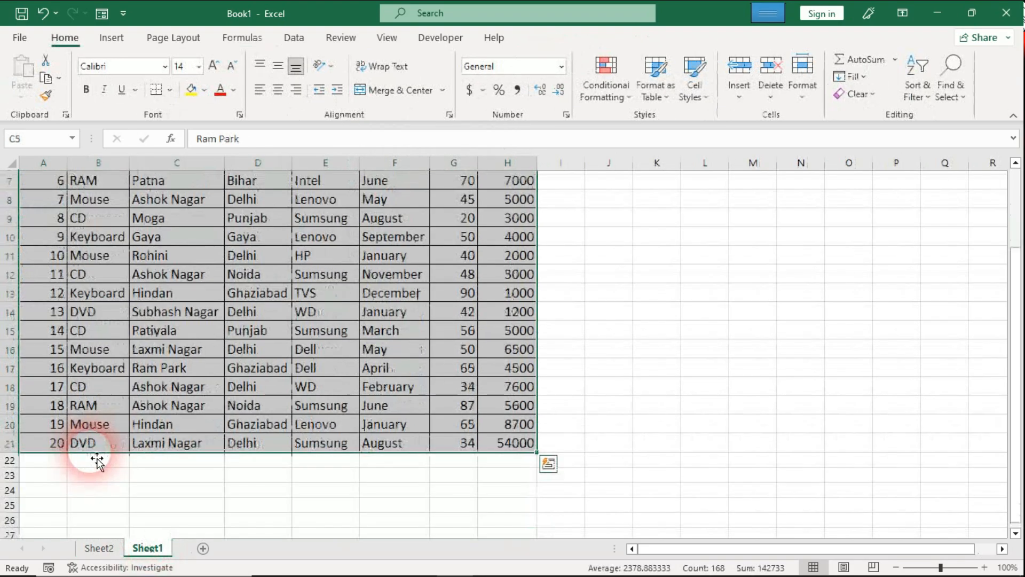
scroll(97, 460, "up", 2)
left_click(100, 548)
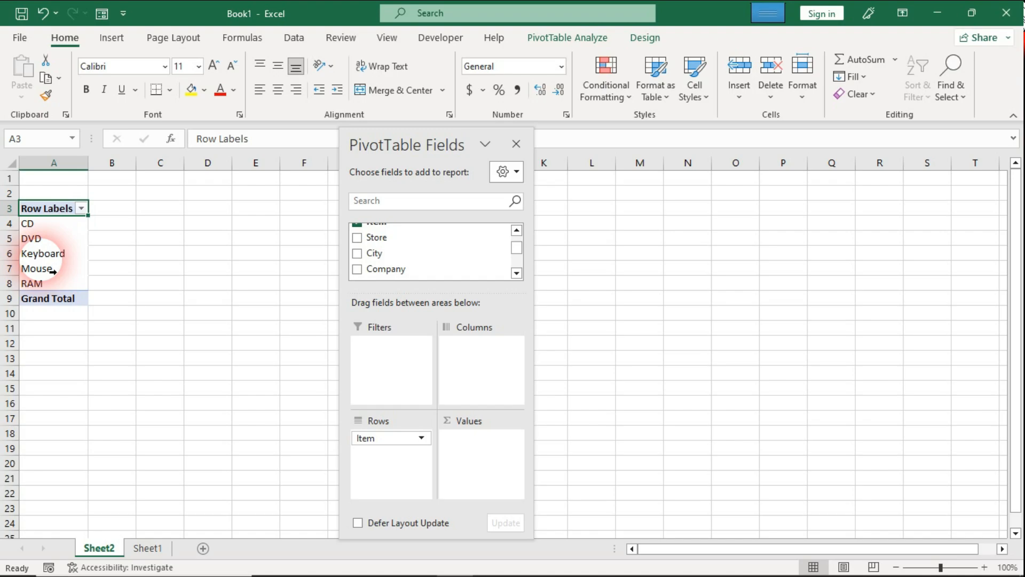
- Add the Qnty and Amount fields to the Values area so both are summed per item
scroll(408, 267, "up", 1)
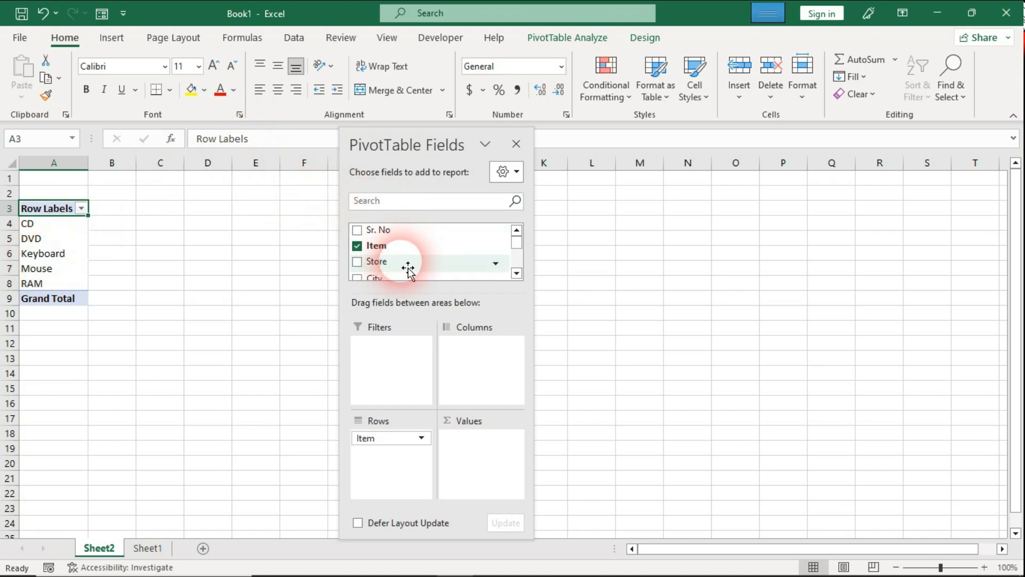
scroll(414, 261, "down", 2)
scroll(413, 256, "down", 3)
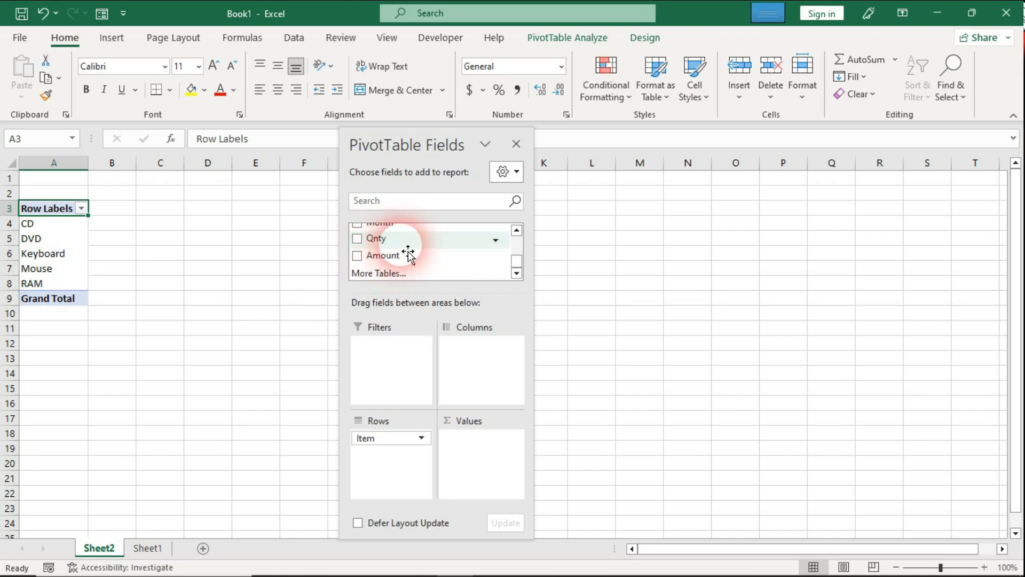
left_click_drag(408, 251, 486, 457)
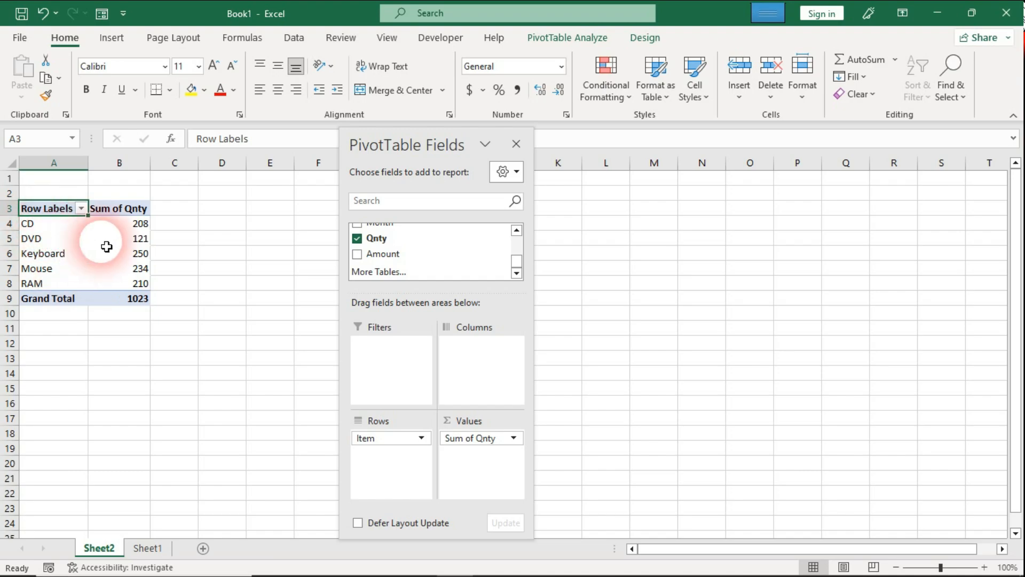
mouse_move(127, 228)
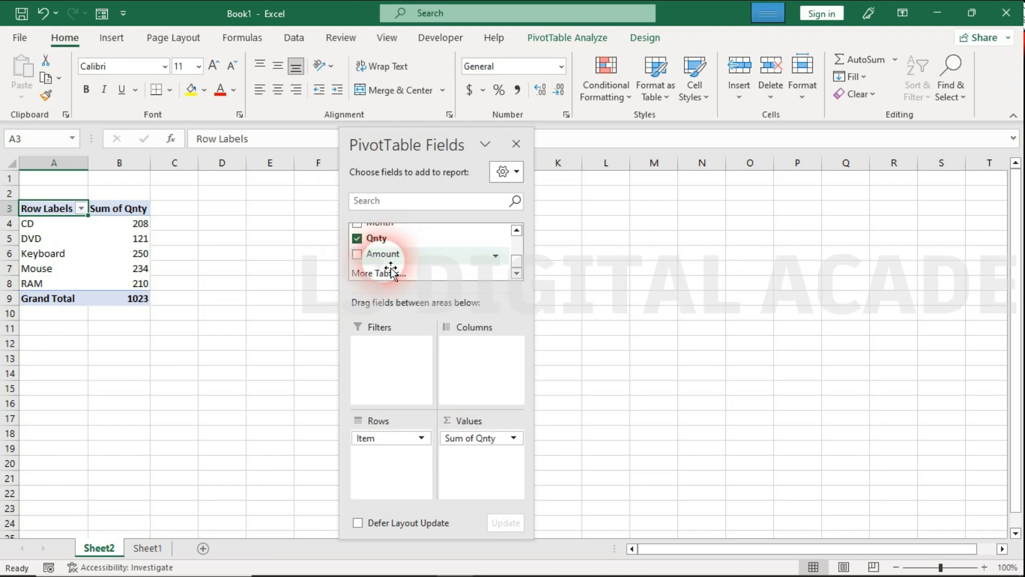
left_click_drag(390, 269, 470, 469)
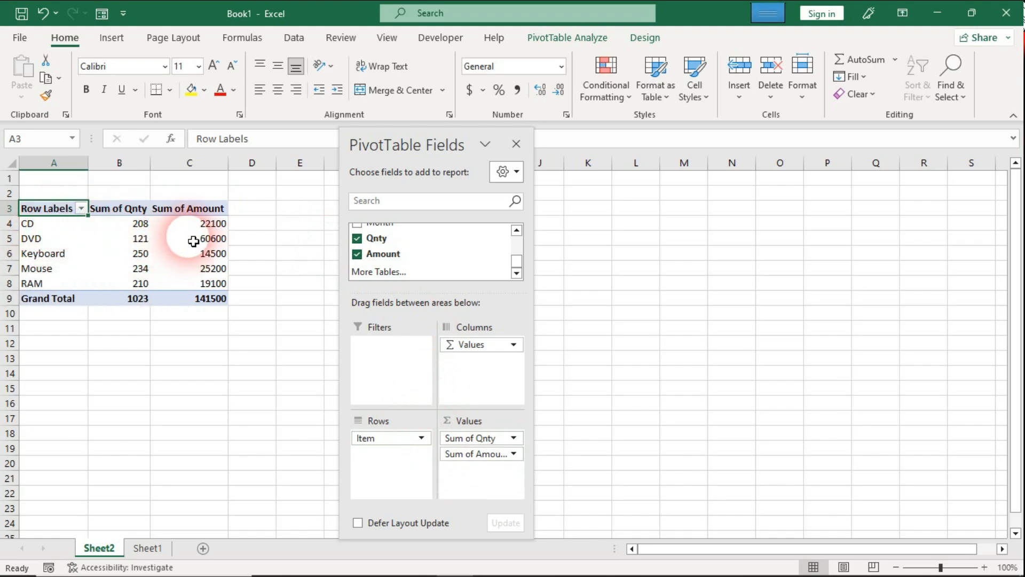
- Add the Month field to the Filters area of the PivotTable
mouse_move(196, 232)
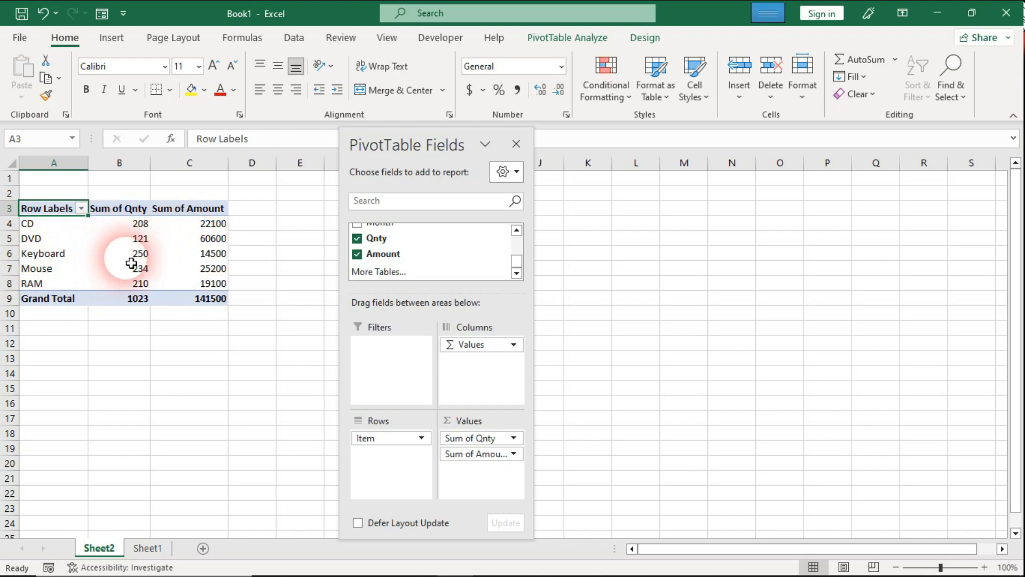
mouse_move(131, 263)
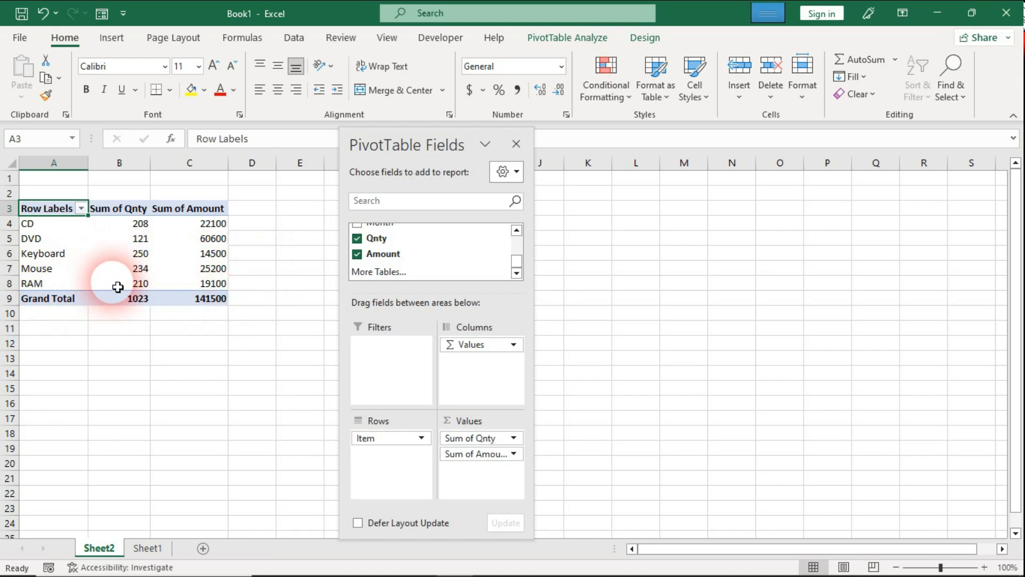
mouse_move(117, 288)
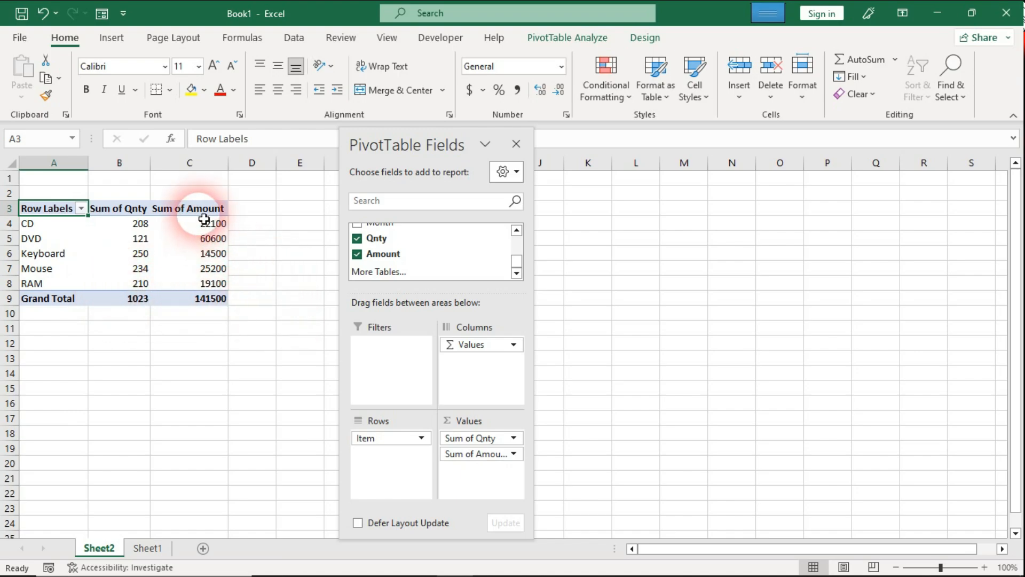
mouse_move(201, 284)
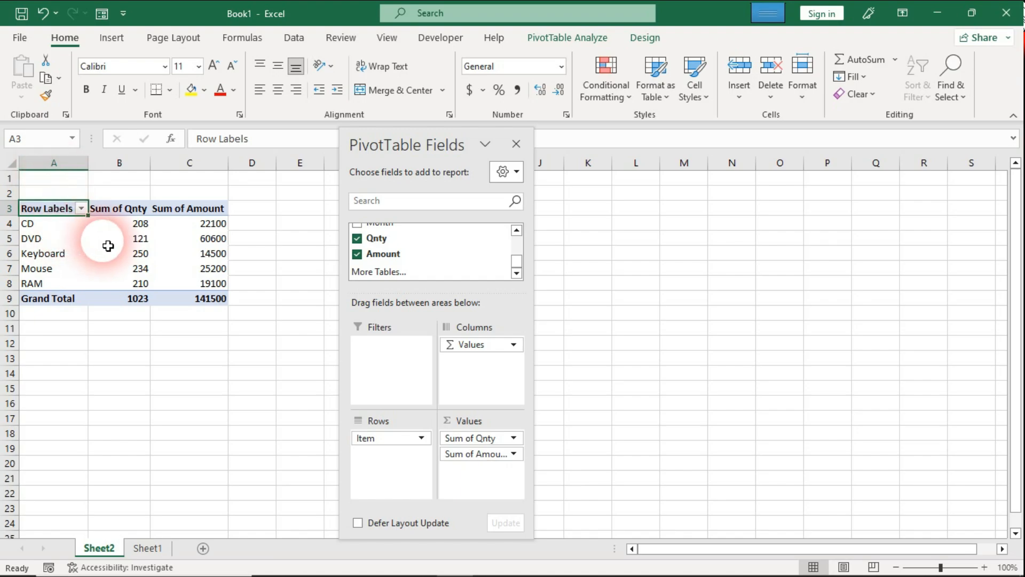
scroll(421, 269, "up", 3)
scroll(422, 270, "down", 2)
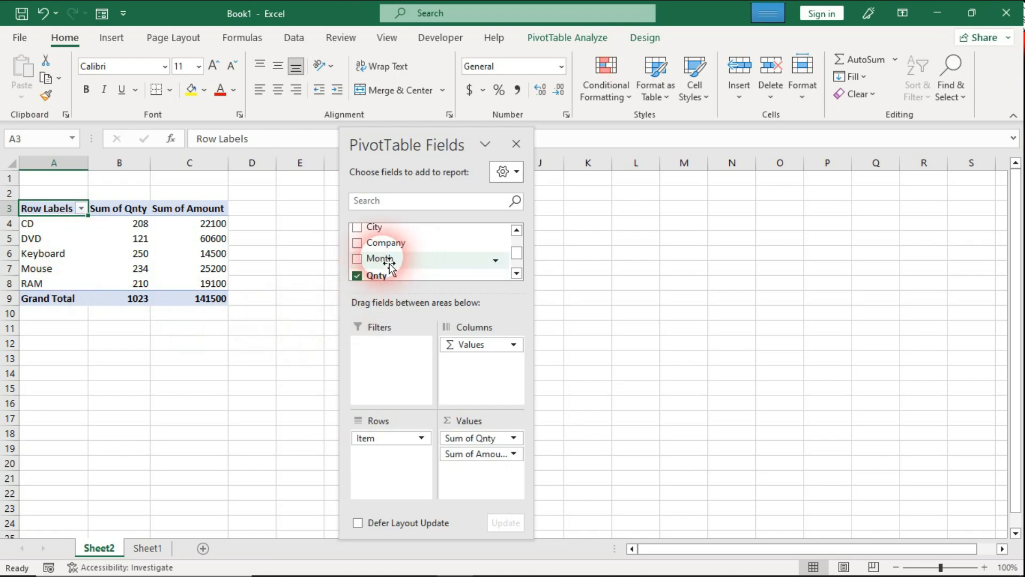
left_click_drag(380, 259, 398, 369)
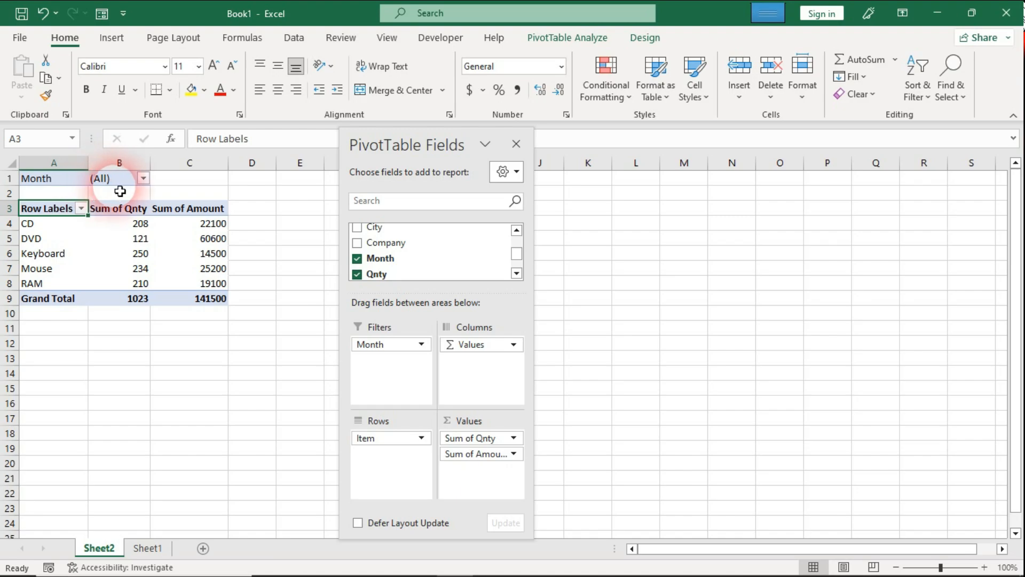
- Filter the PivotTable by the month February and check the item quantities and amounts
left_click(144, 178)
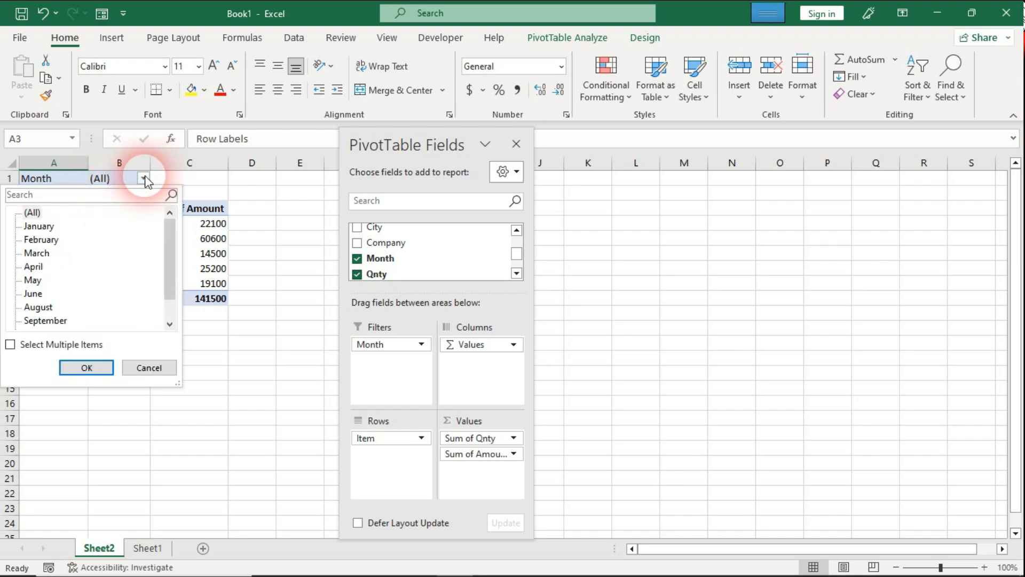
left_click(33, 241)
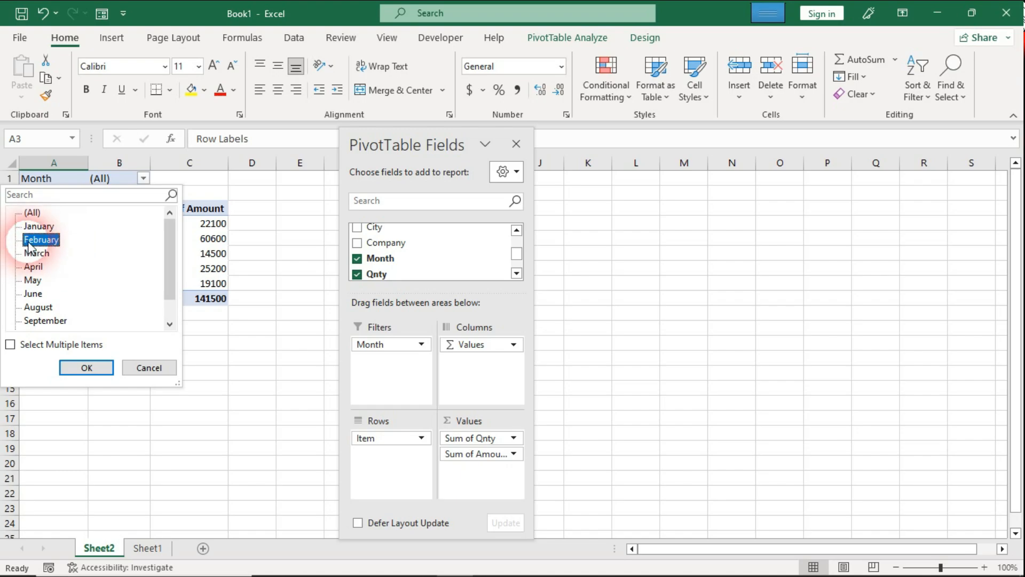
left_click(82, 368)
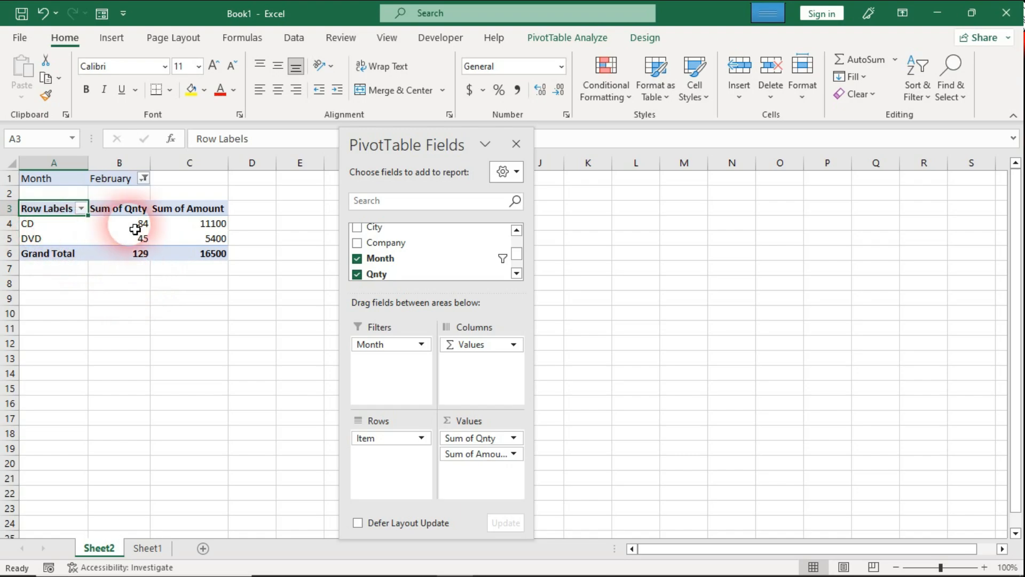
mouse_move(135, 230)
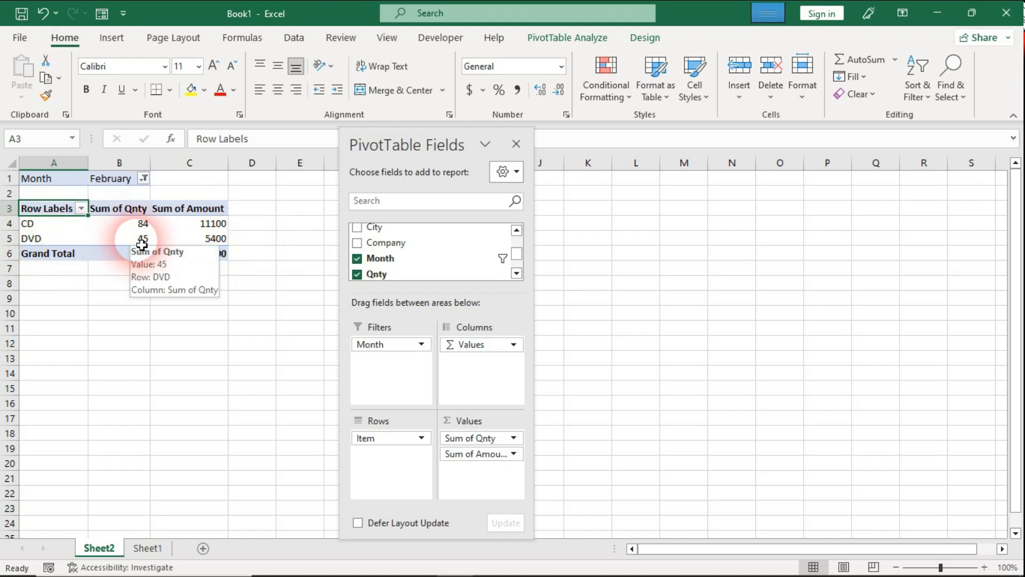
mouse_move(221, 244)
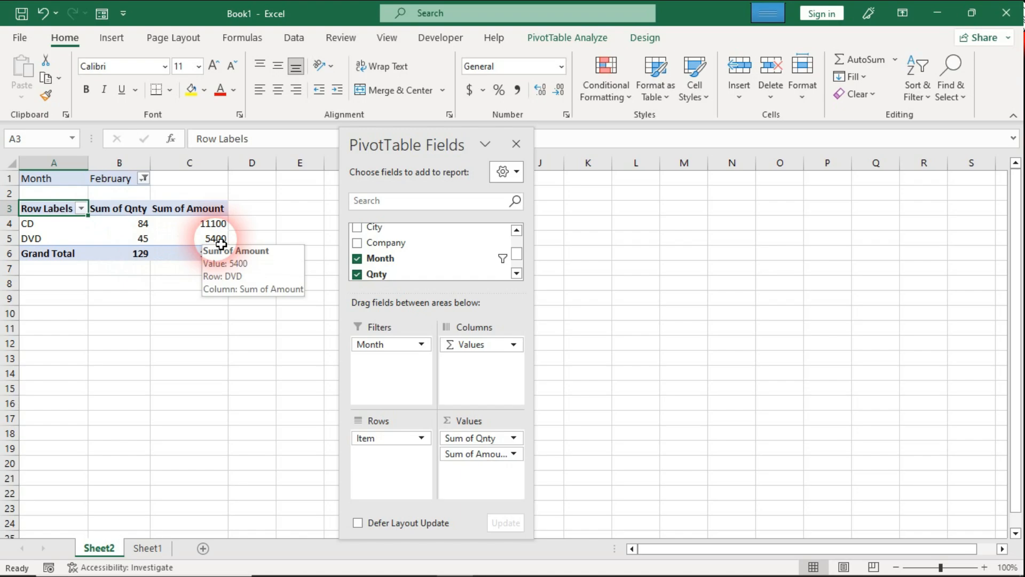
- Switch the PivotTable's Month filter to June
left_click(144, 178)
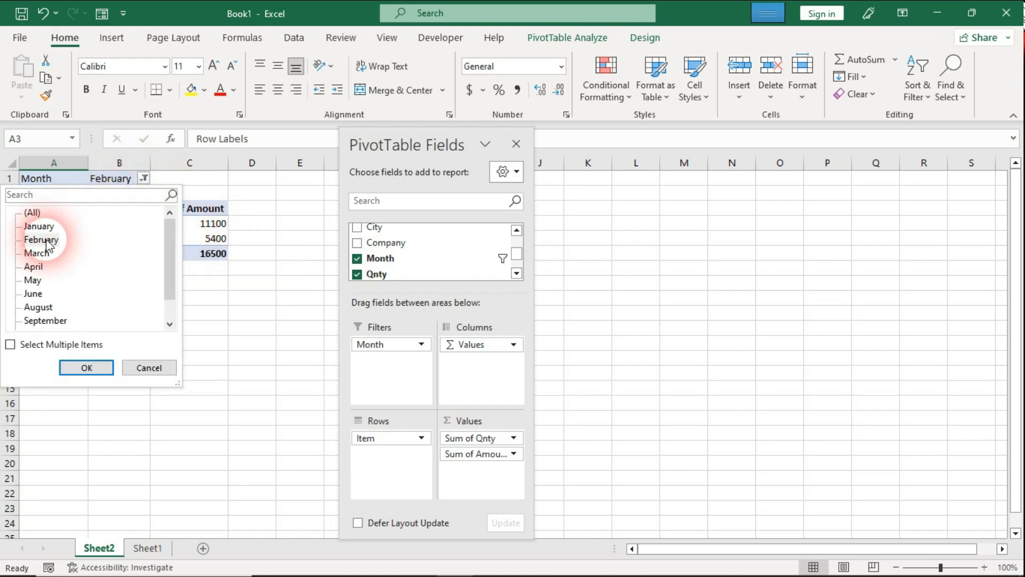
left_click(34, 294)
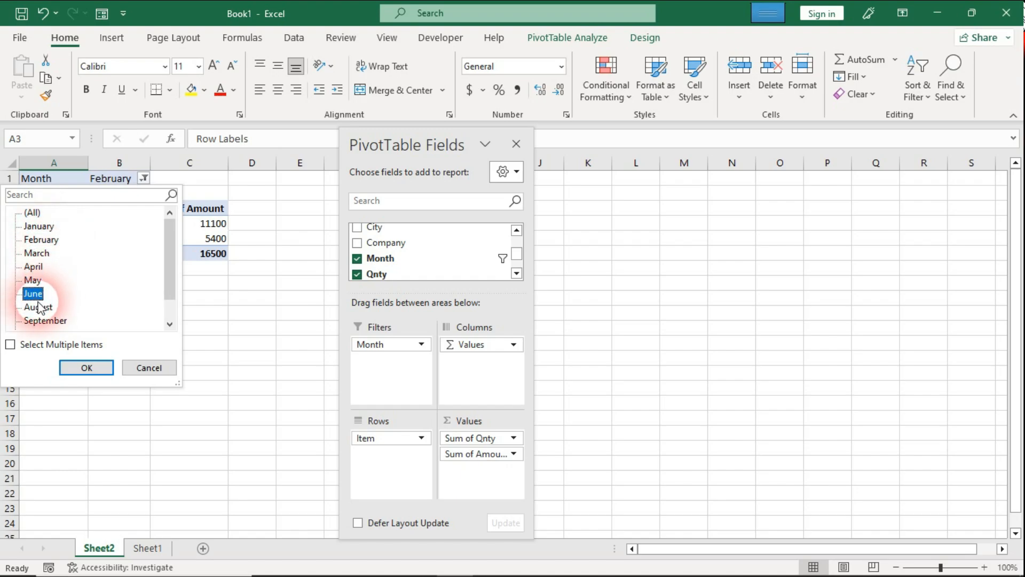
left_click(86, 367)
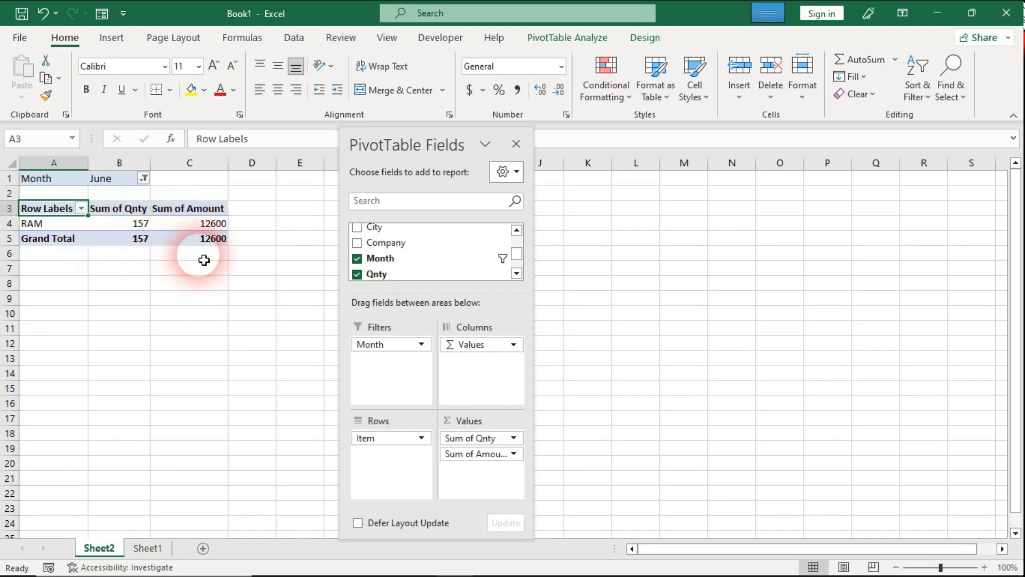
- Reset the PivotTable's Month filter to (All)
left_click(143, 178)
left_click(33, 213)
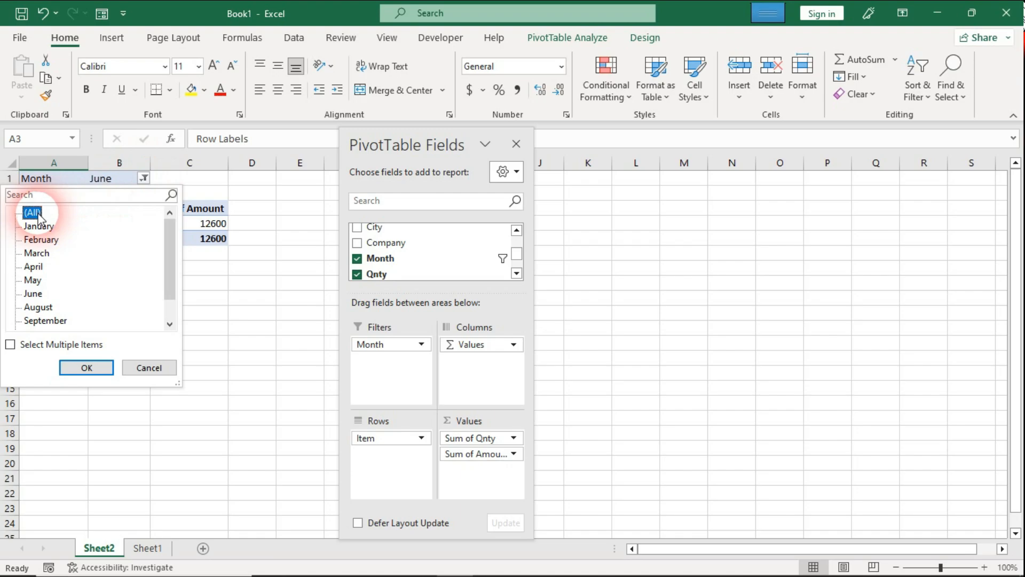
left_click(86, 369)
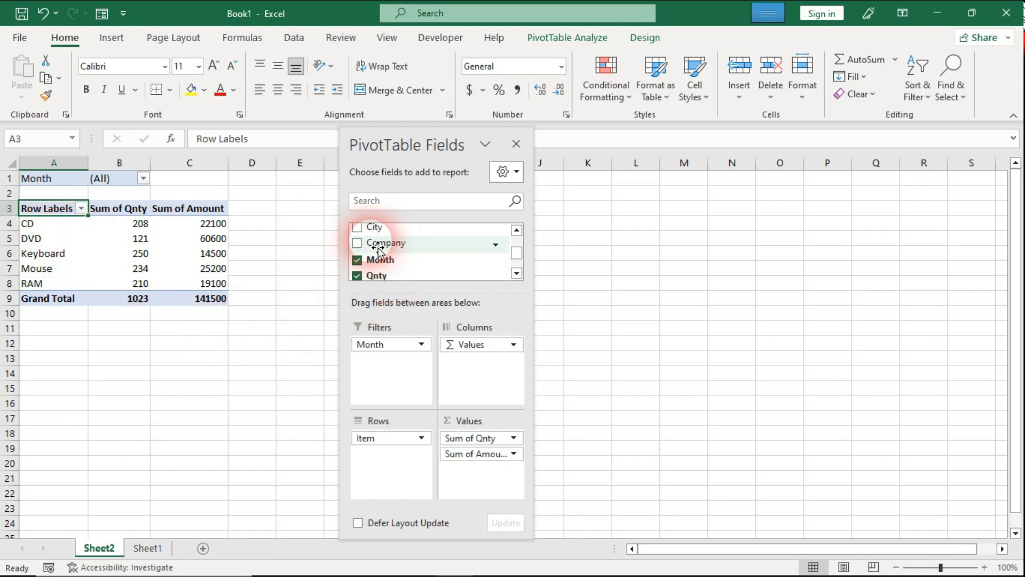
- Add the Company field to the Rows area beneath Item so each item is broken down by company
left_click_drag(380, 246, 382, 469)
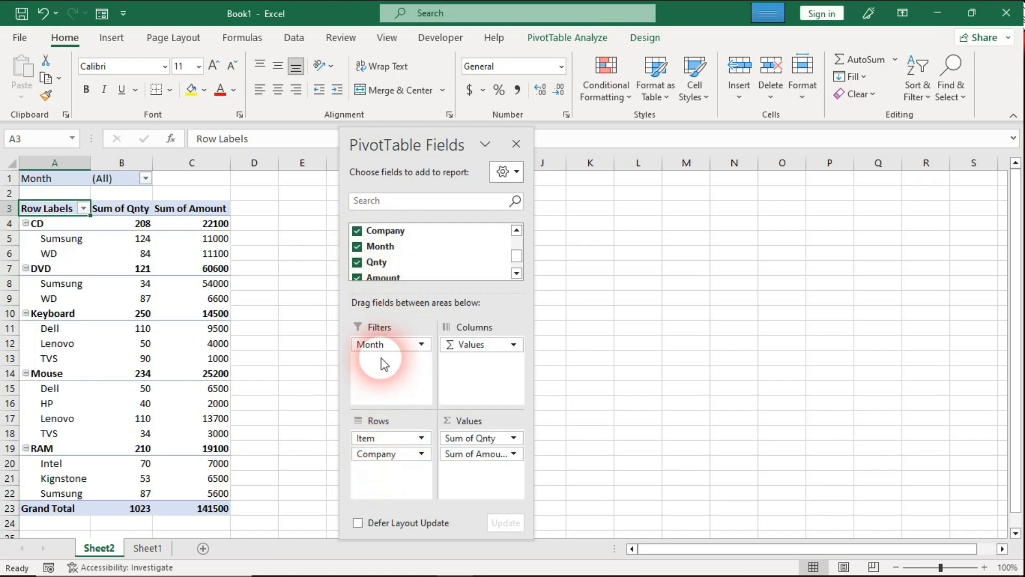
left_click_drag(404, 262, 387, 480)
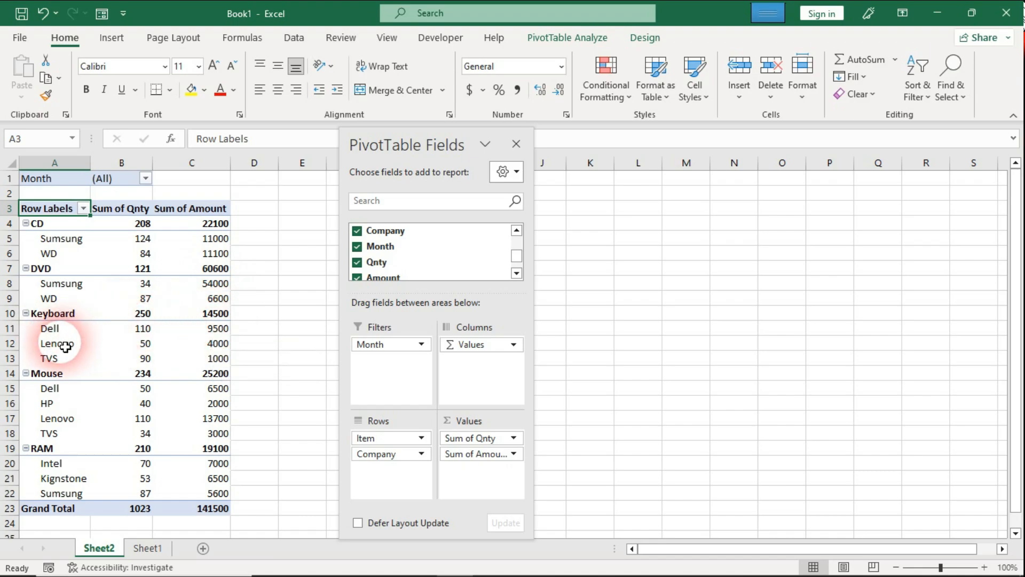
- Examine the quantity and amount sums per company under Keyboard, Mouse and RAM, down to the grand total
mouse_move(140, 335)
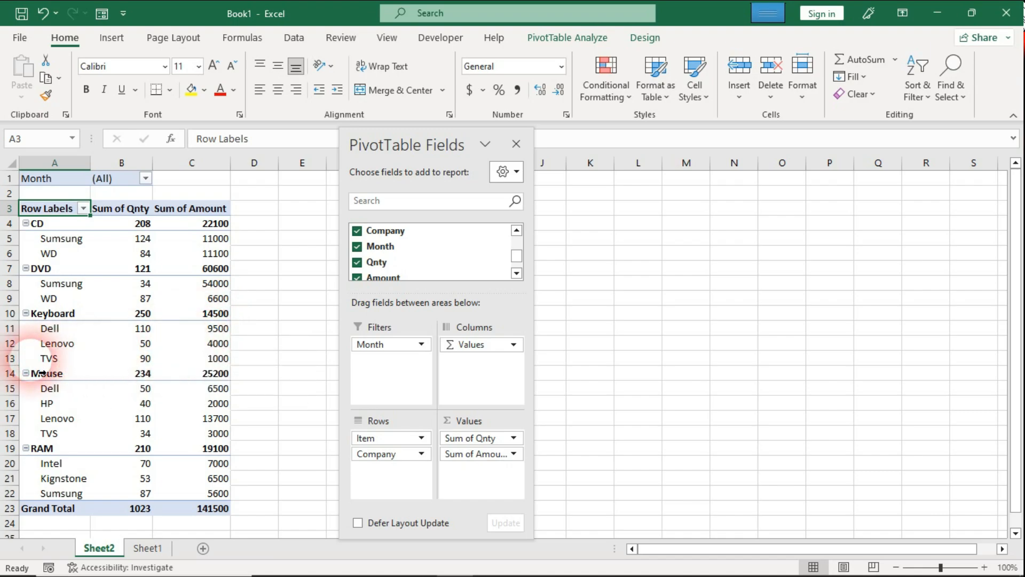
mouse_move(200, 362)
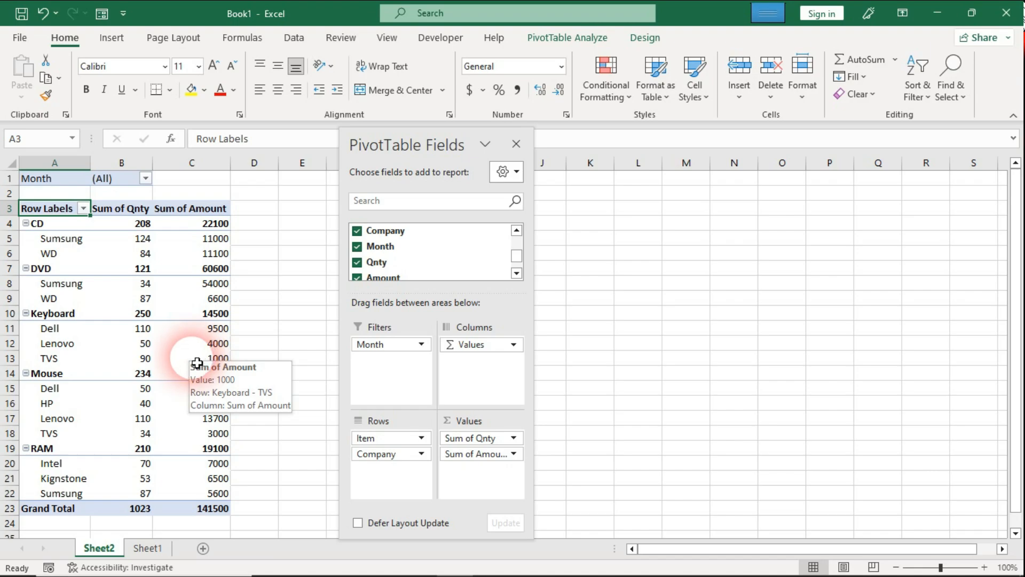
mouse_move(115, 375)
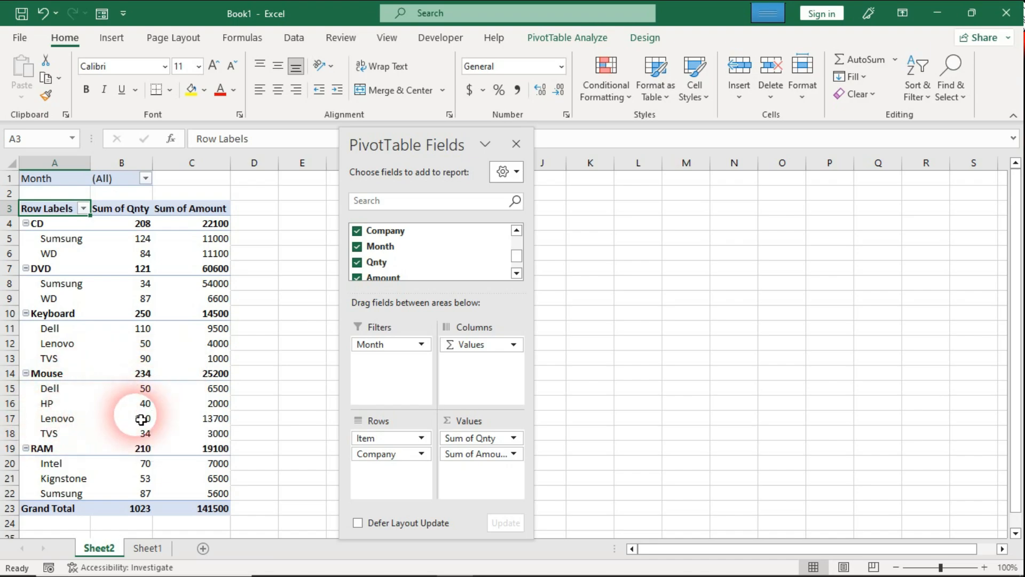
mouse_move(126, 439)
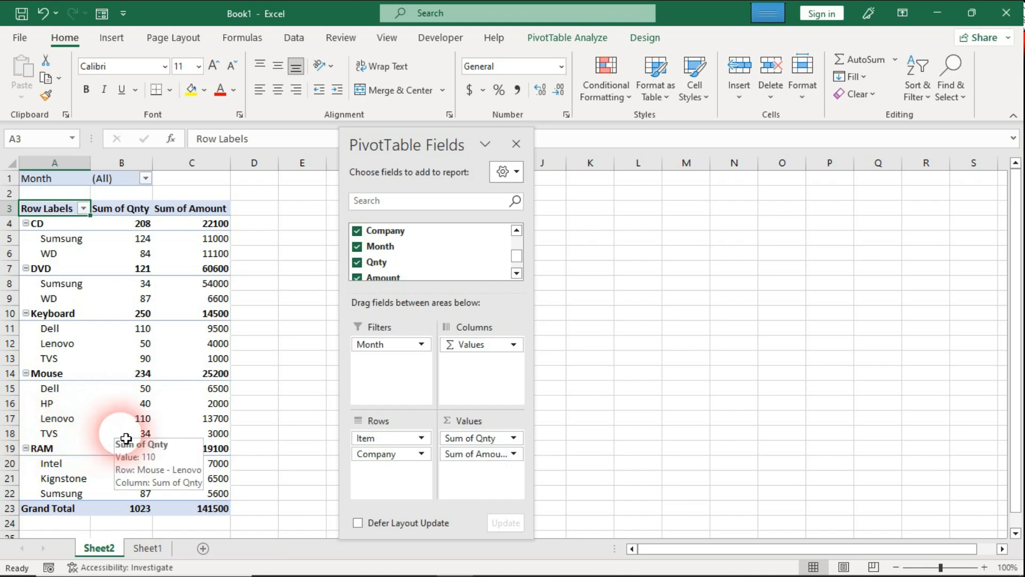
scroll(127, 438, "down", 1)
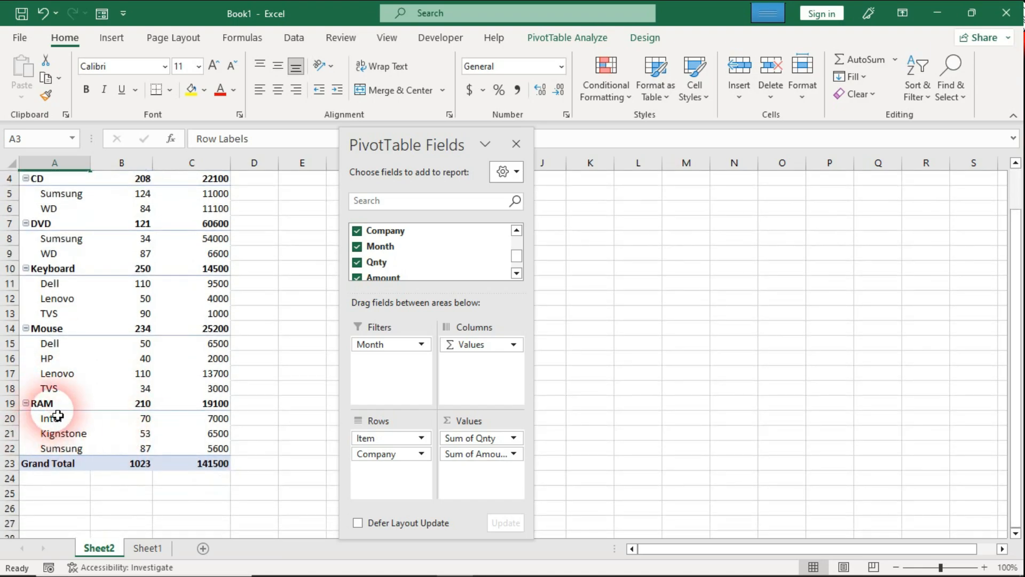
mouse_move(125, 408)
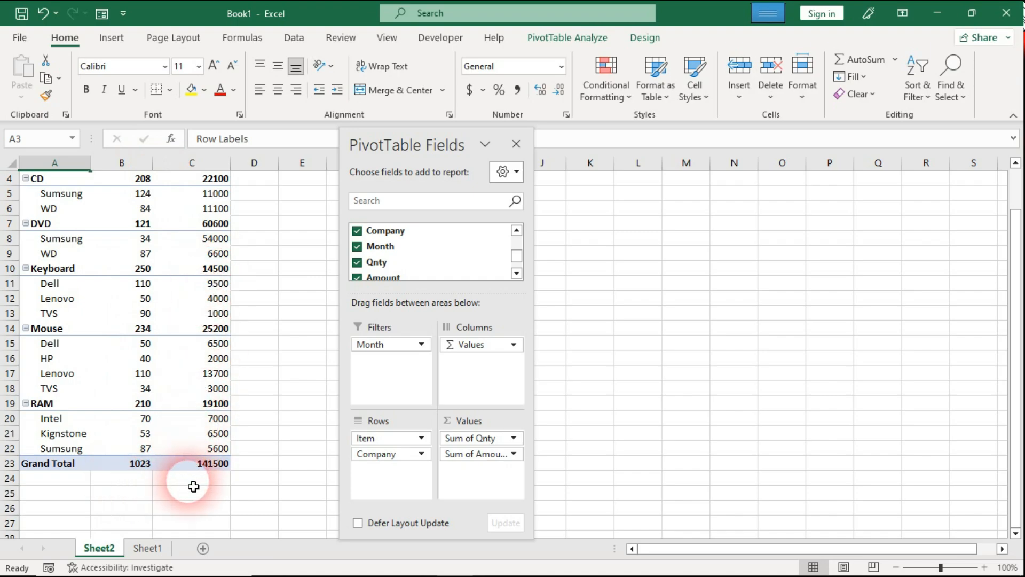
mouse_move(193, 473)
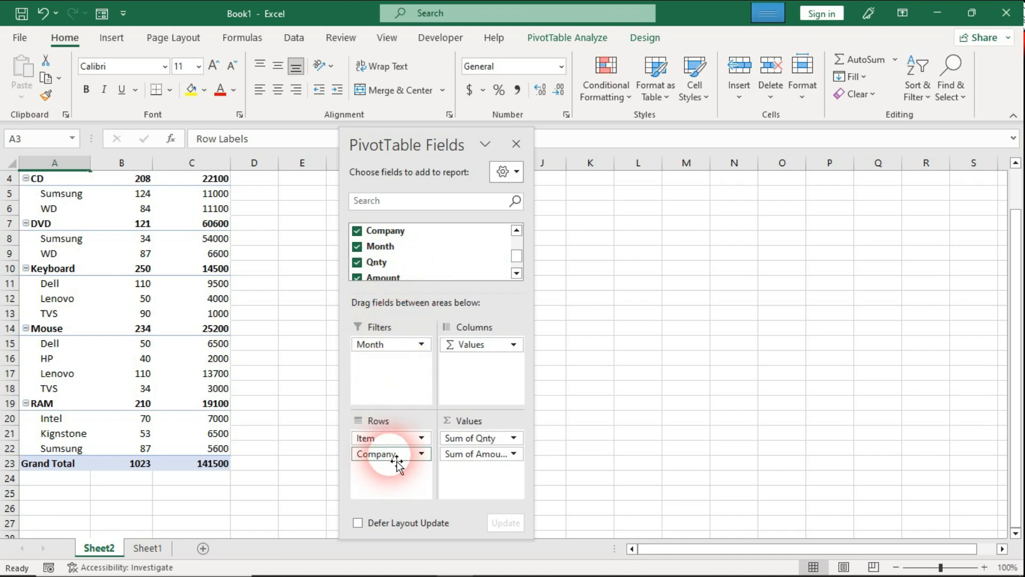
- Add the Store field to the Rows area beneath Company and look over the per-store breakdown of the CD item
scroll(427, 250, "up", 3)
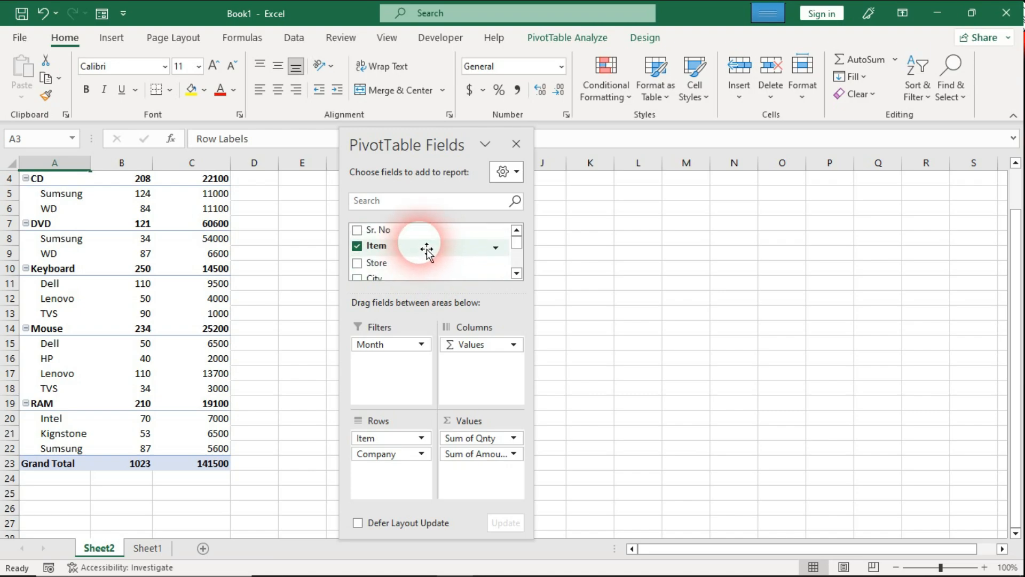
scroll(427, 251, "down", 1)
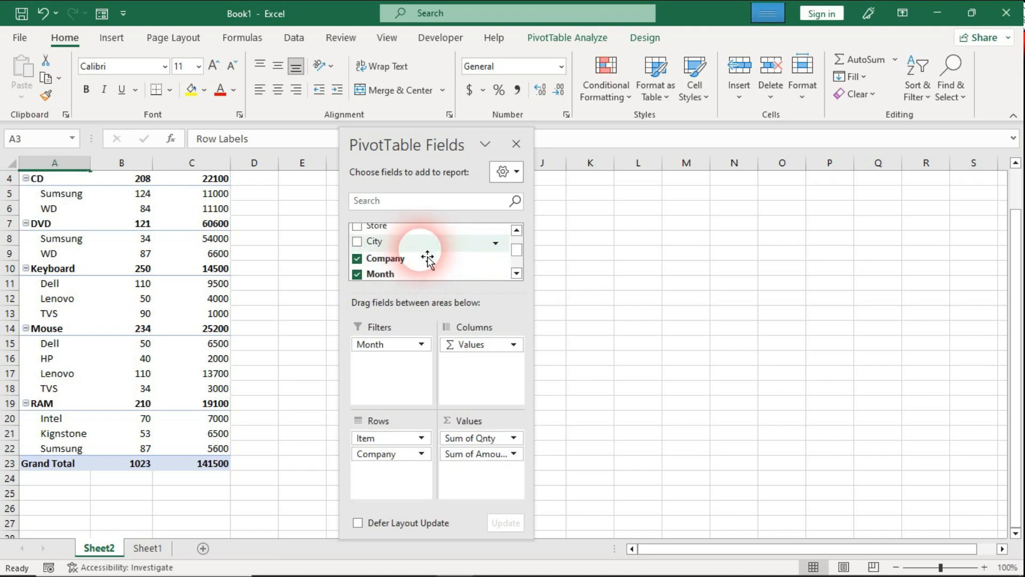
scroll(427, 258, "up", 1)
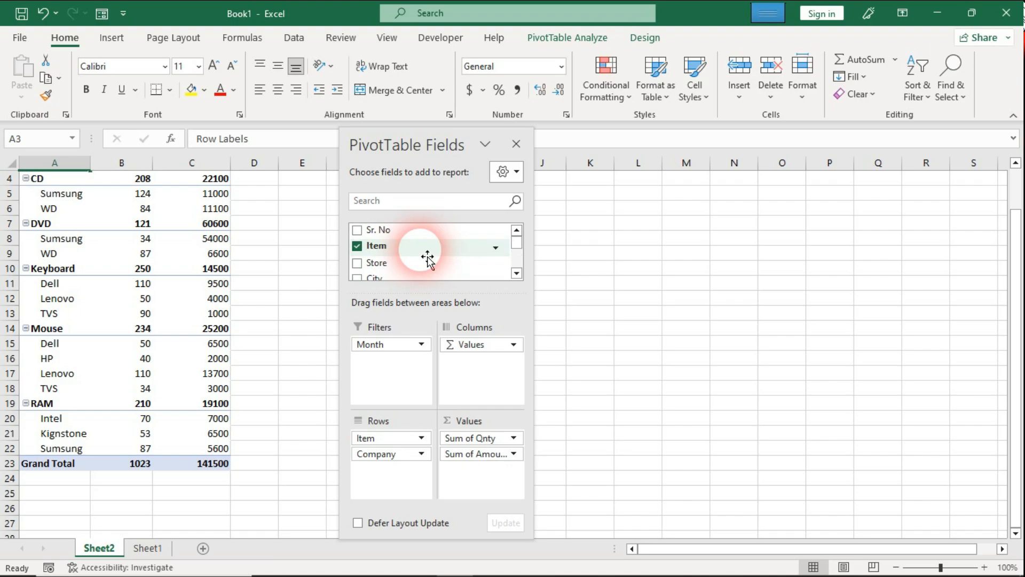
scroll(427, 258, "down", 1)
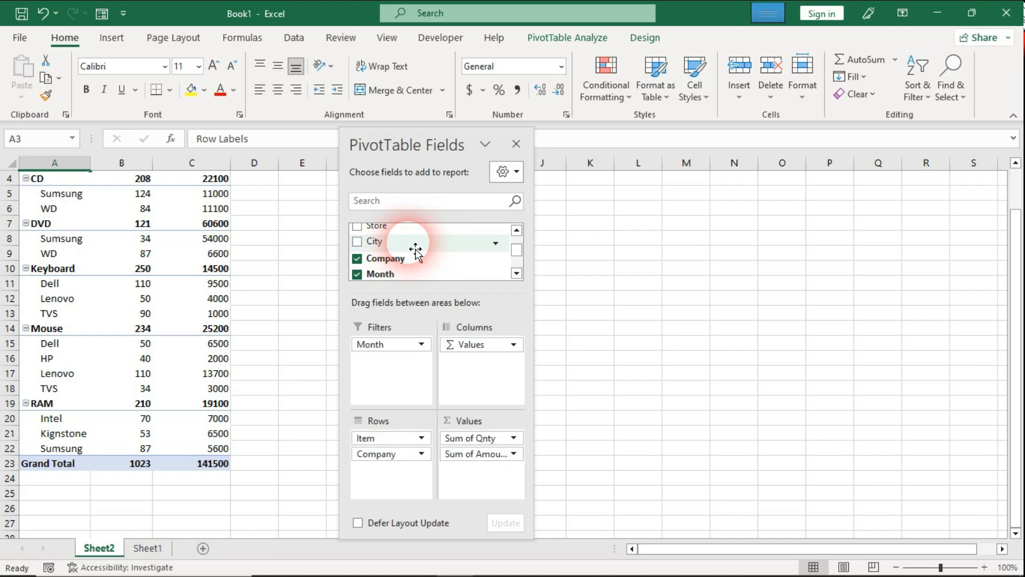
left_click_drag(416, 250, 396, 483)
scroll(136, 341, "up", 1)
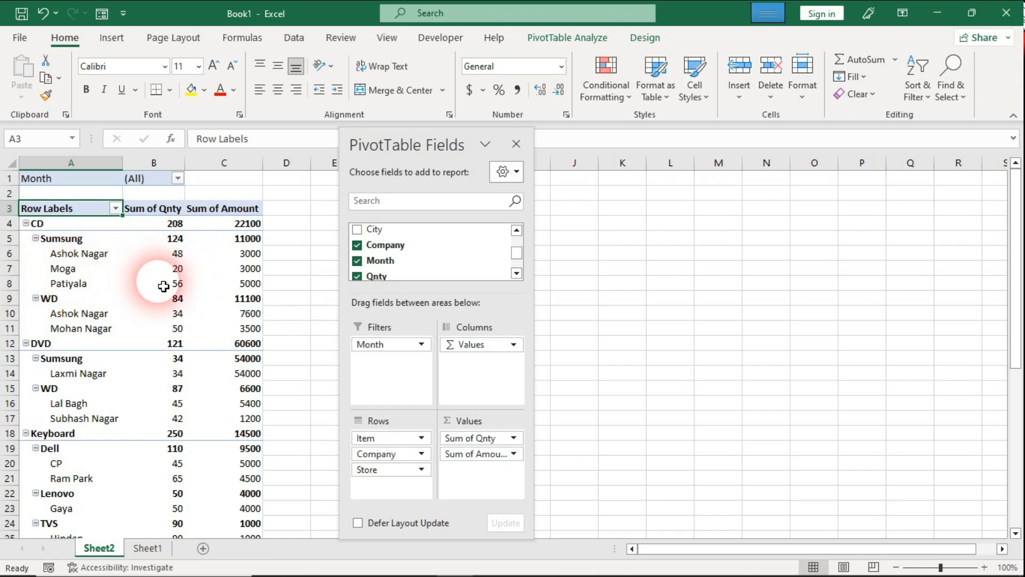
mouse_move(164, 286)
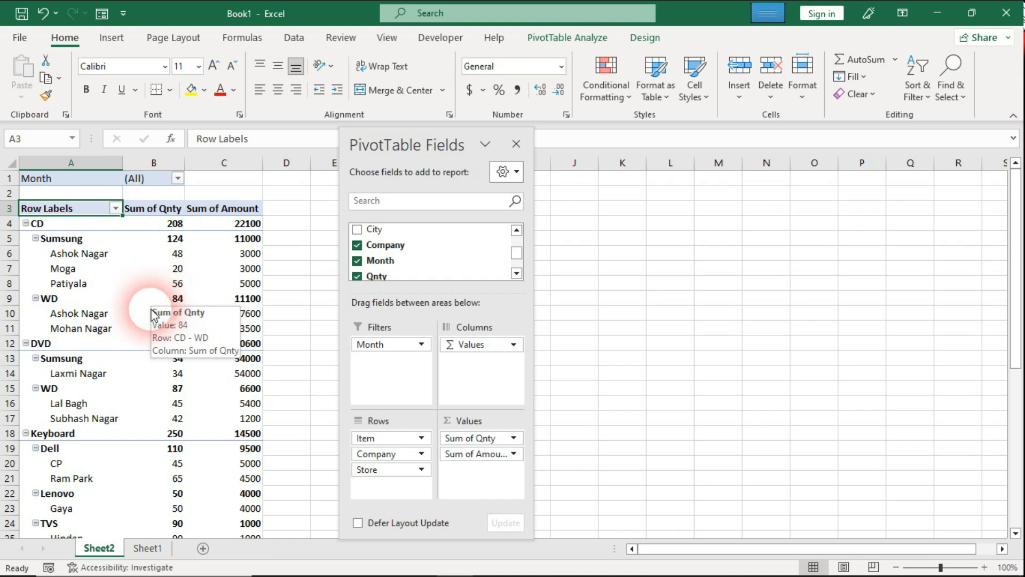
mouse_move(135, 327)
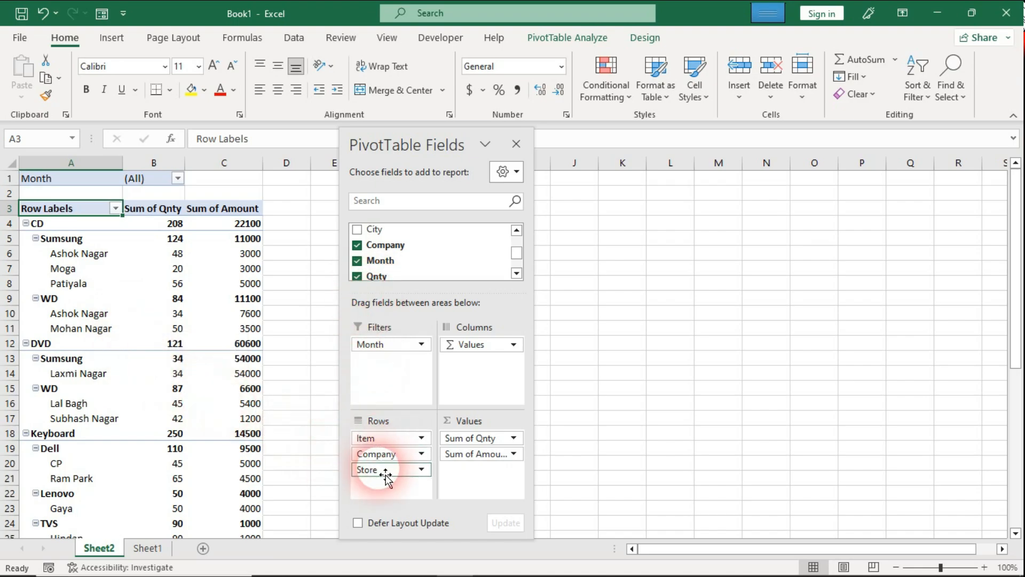
- Remove the Store field from the Rows area and add it to the Filters area beneath Month
scroll(393, 274, "down", 2)
scroll(385, 273, "up", 3)
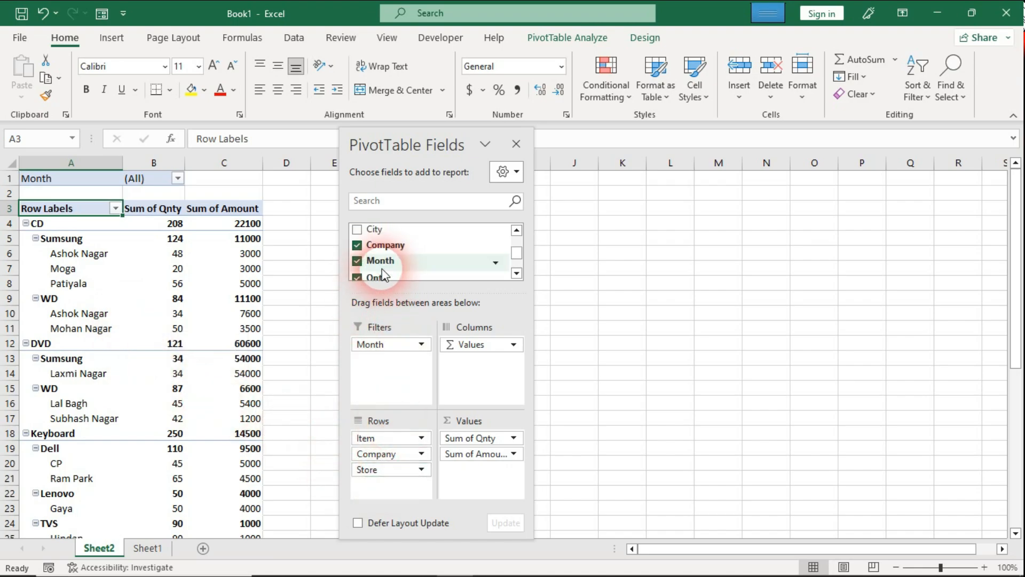
left_click(357, 250)
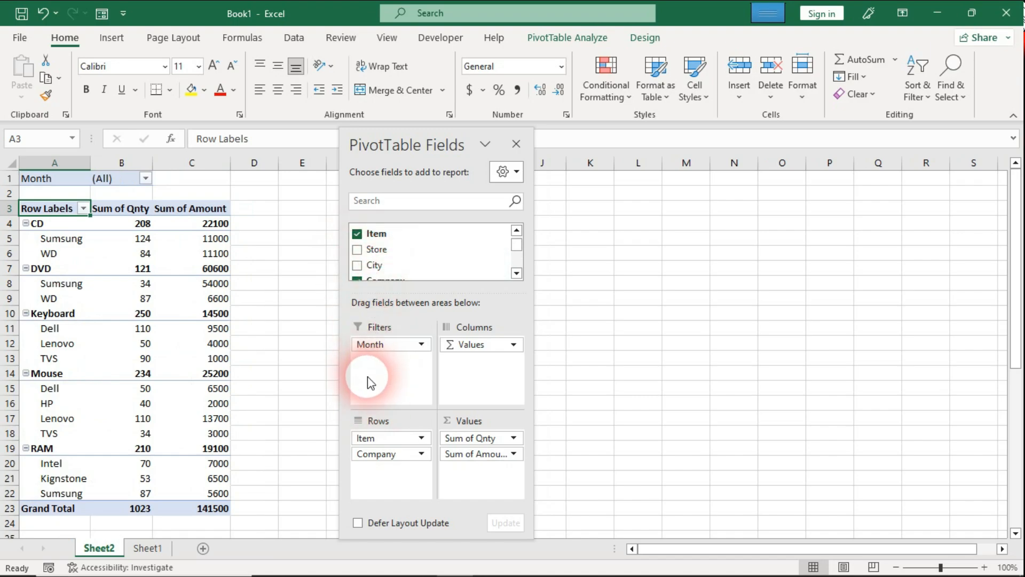
left_click_drag(373, 250, 414, 368)
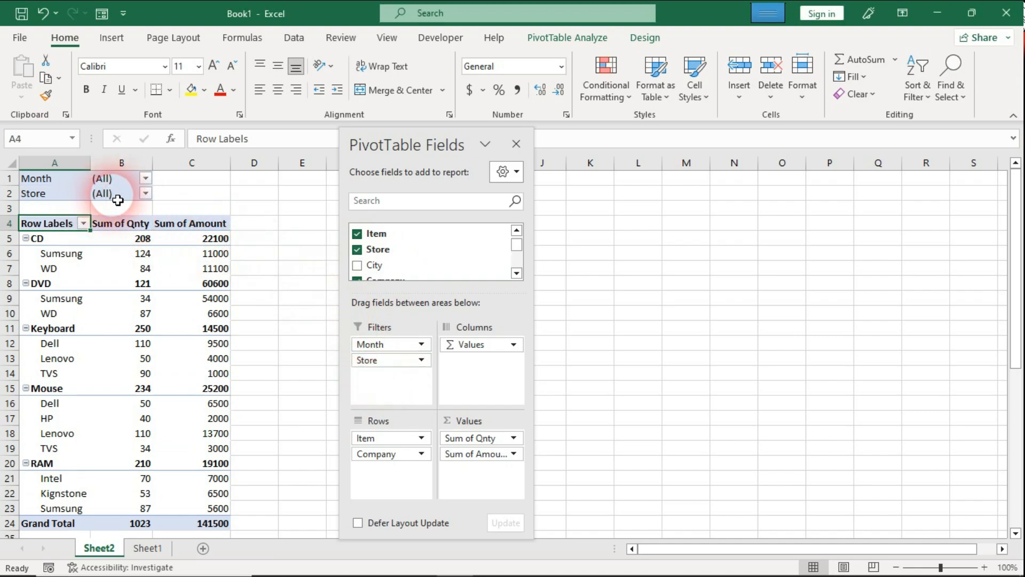
- Filter the report by the Ashok Nagar store and review its item and company sums down to the grand total
left_click(147, 195)
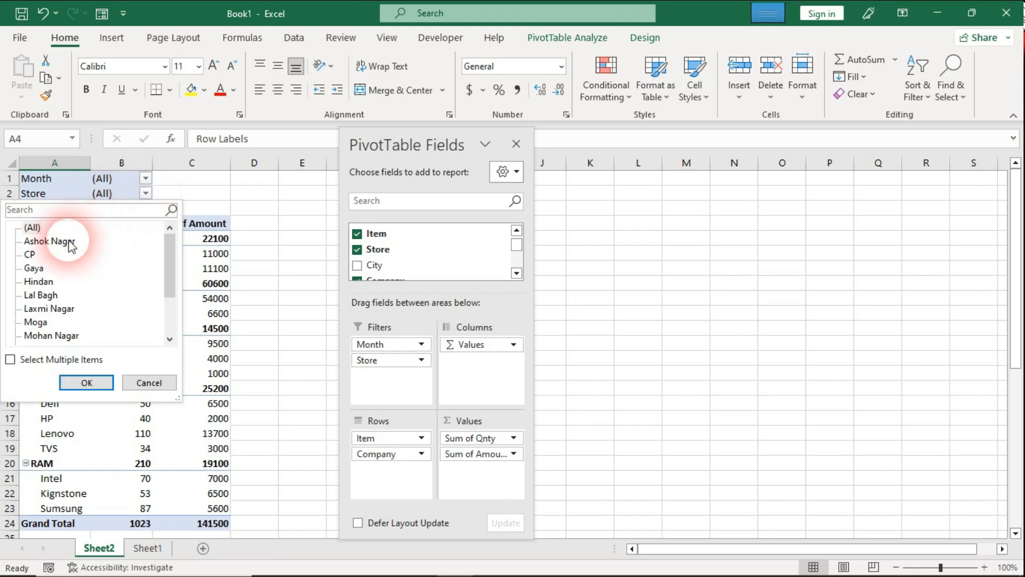
left_click(86, 382)
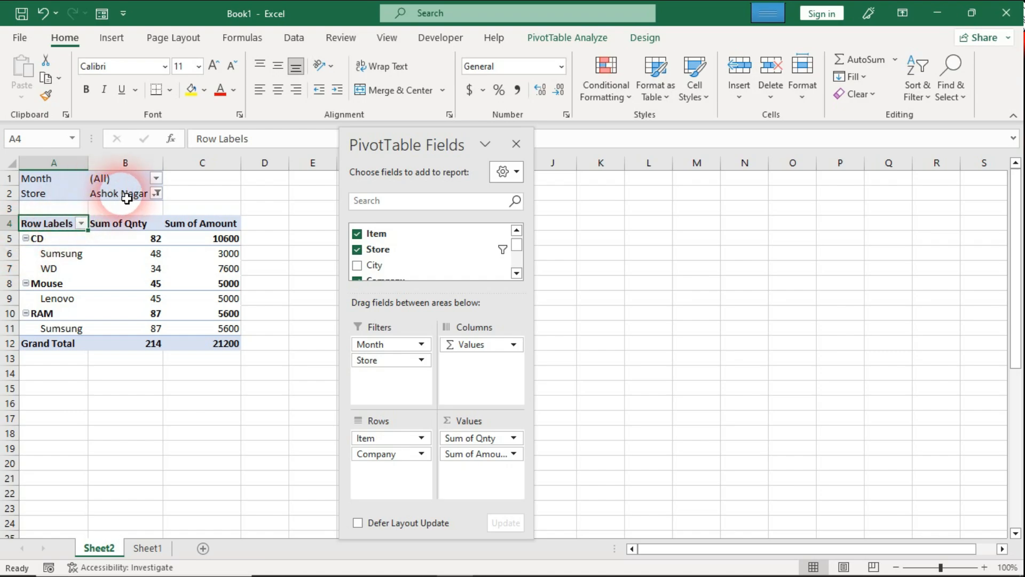
mouse_move(184, 245)
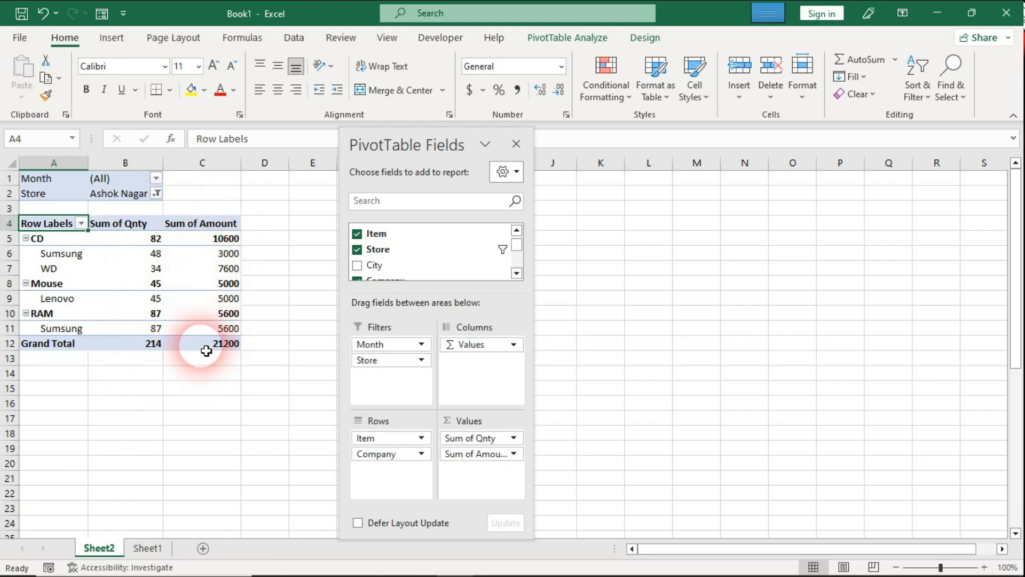
mouse_move(206, 351)
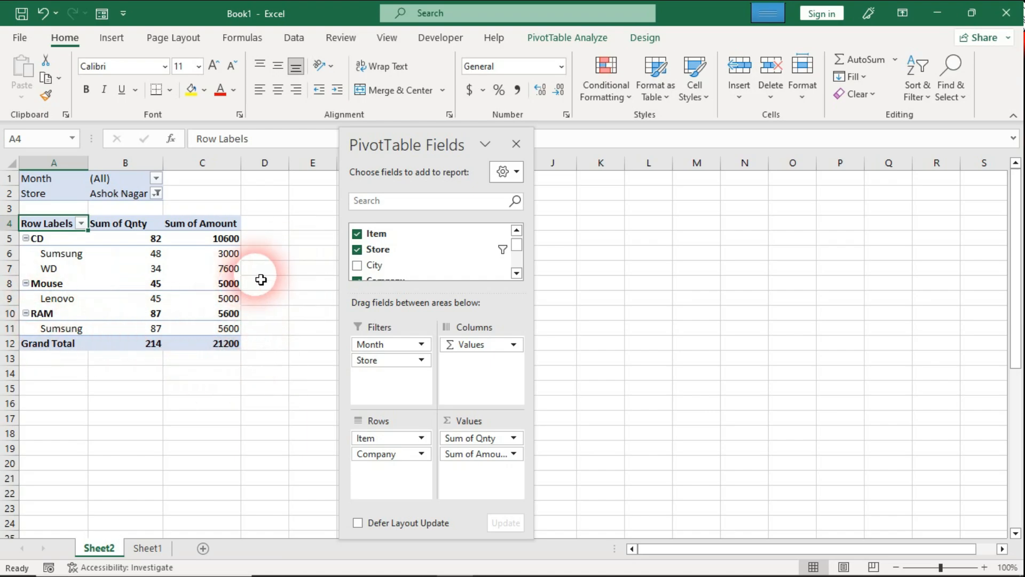
- Move the Store field from Filters to Rows beneath Company, and add the City field to Filters beneath Month
left_click(357, 249)
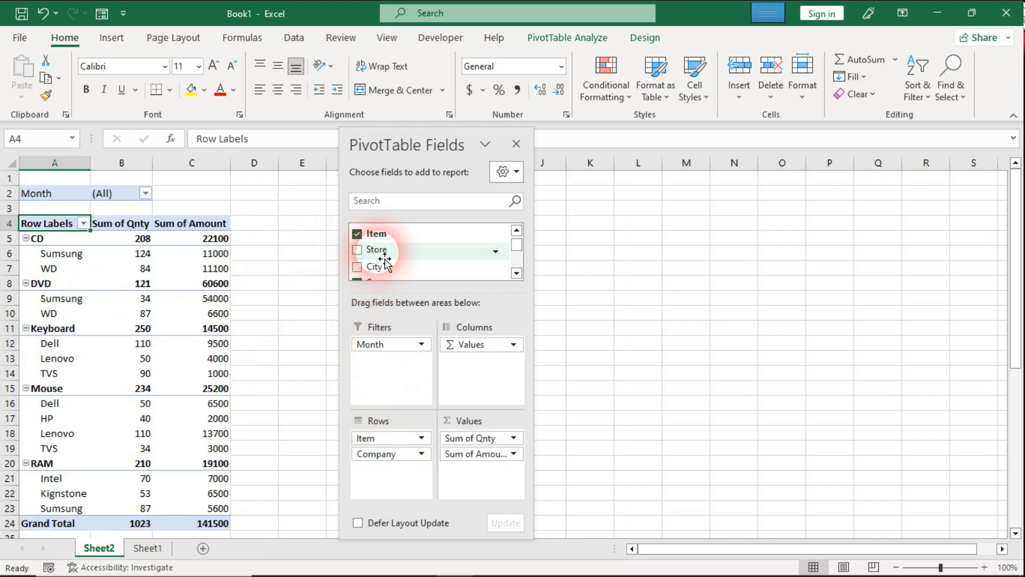
left_click_drag(384, 260, 380, 476)
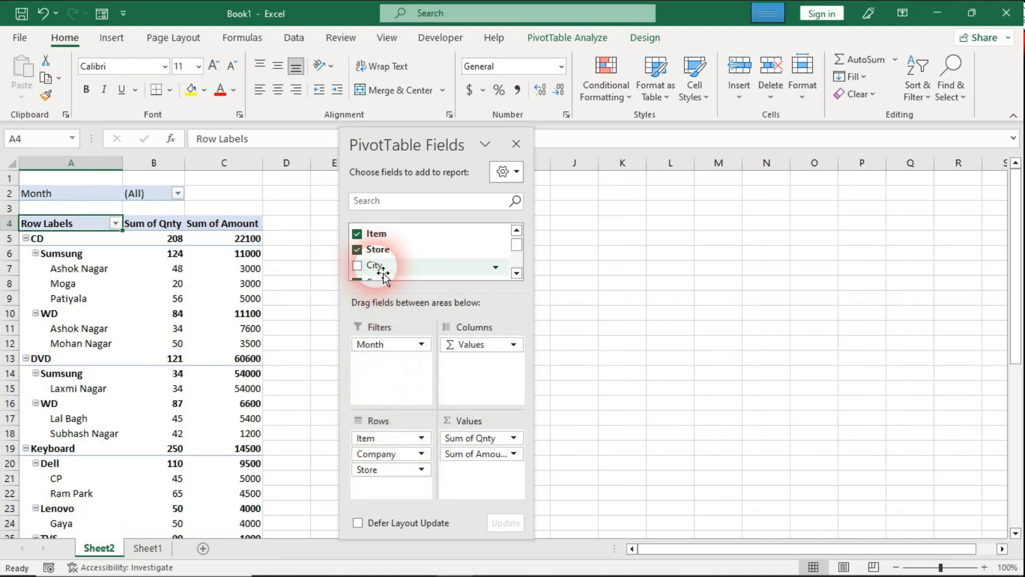
left_click_drag(383, 273, 377, 378)
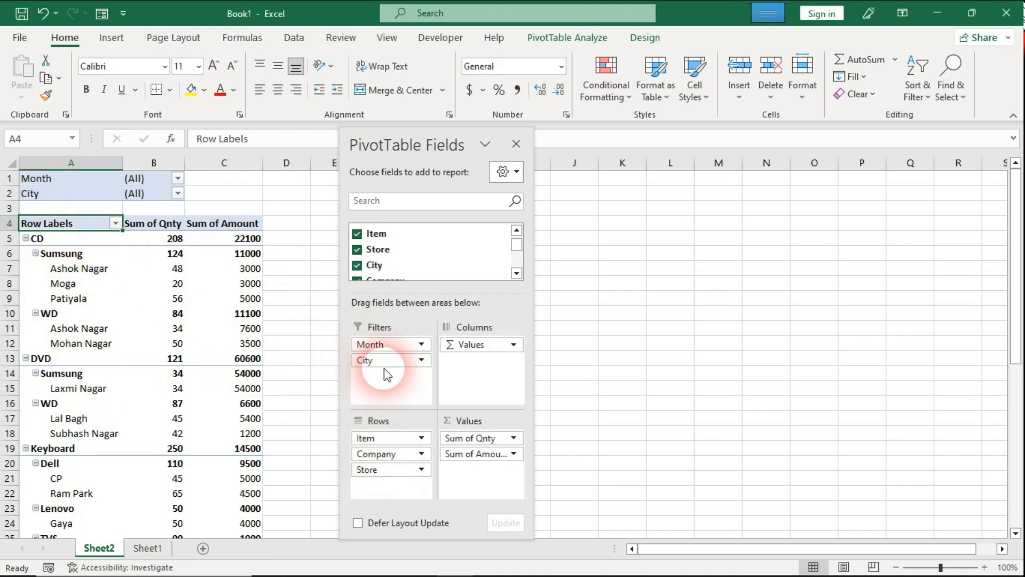
- Filter the report by the city Delhi and look through its item, company and store breakdown
left_click(178, 193)
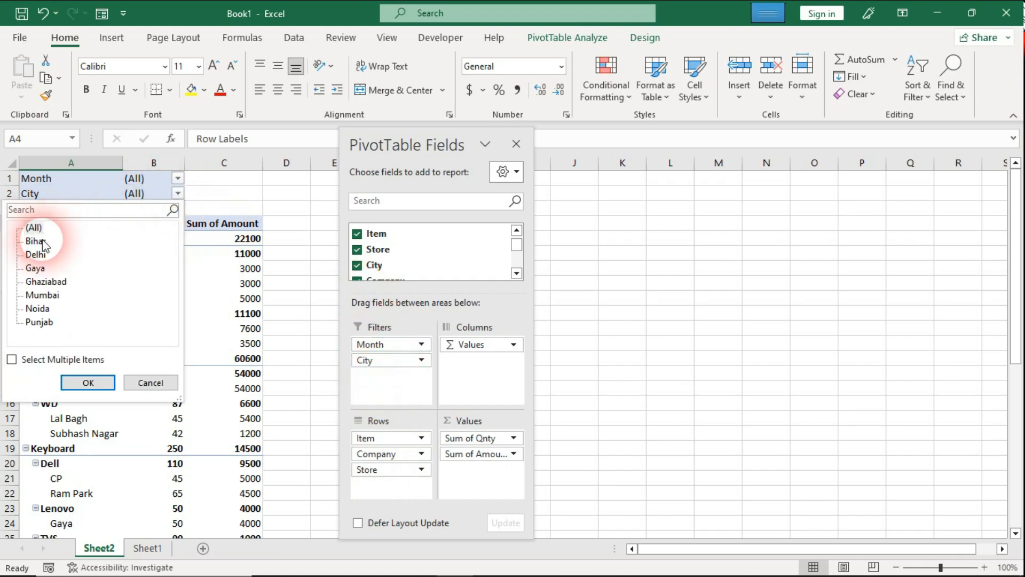
left_click(88, 382)
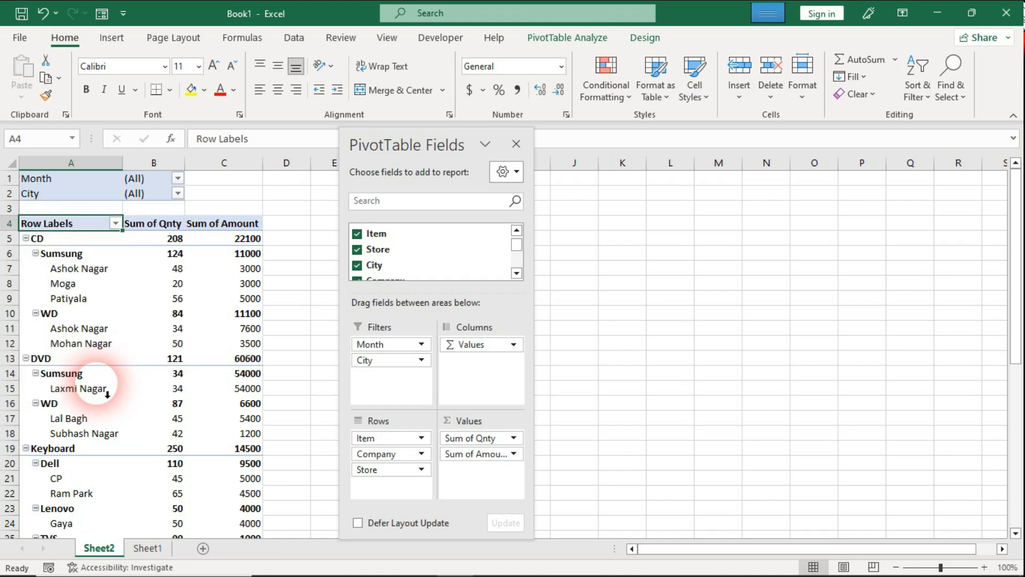
left_click(89, 223)
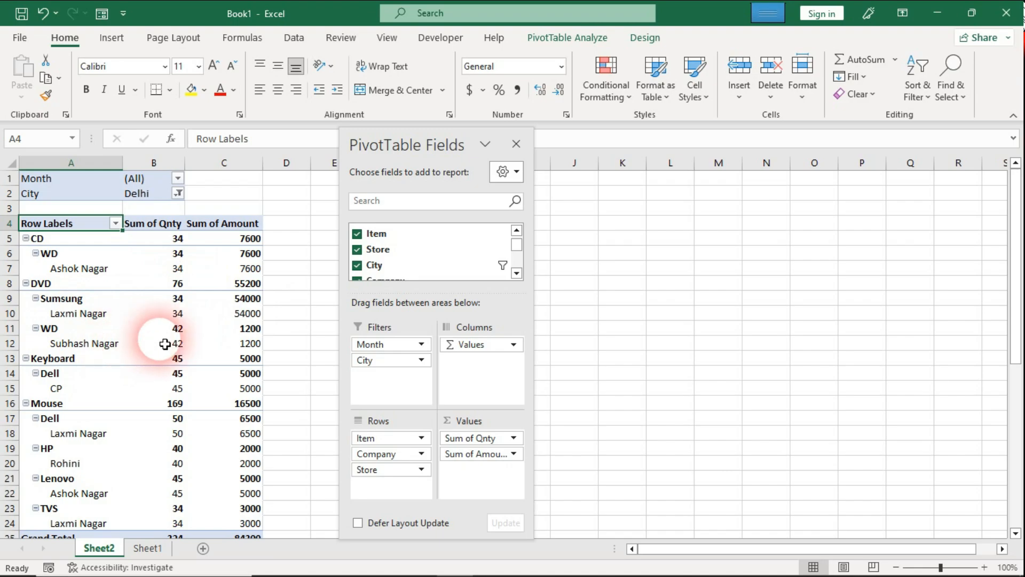
scroll(165, 343, "down", 1)
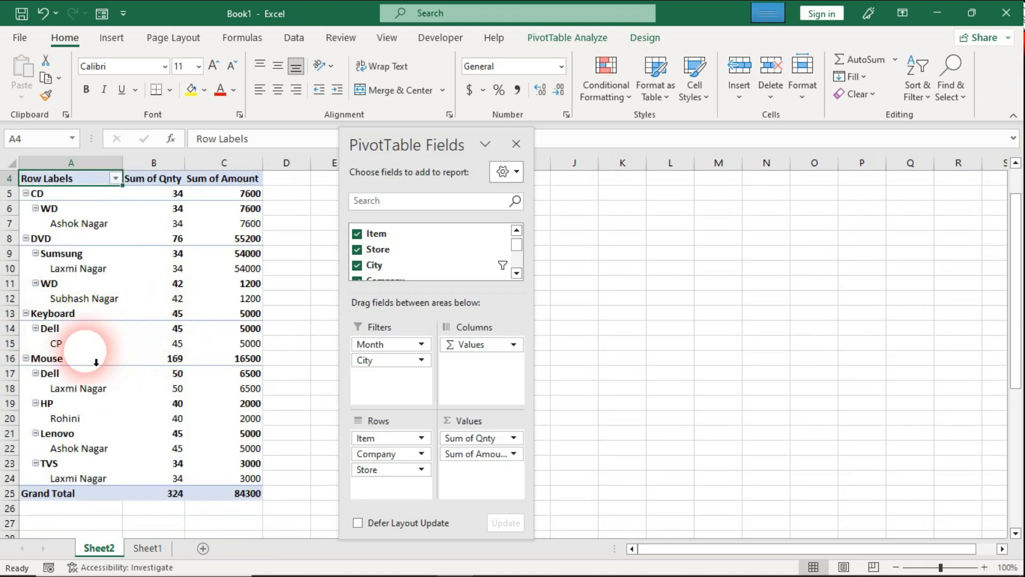
scroll(155, 352, "down", 1)
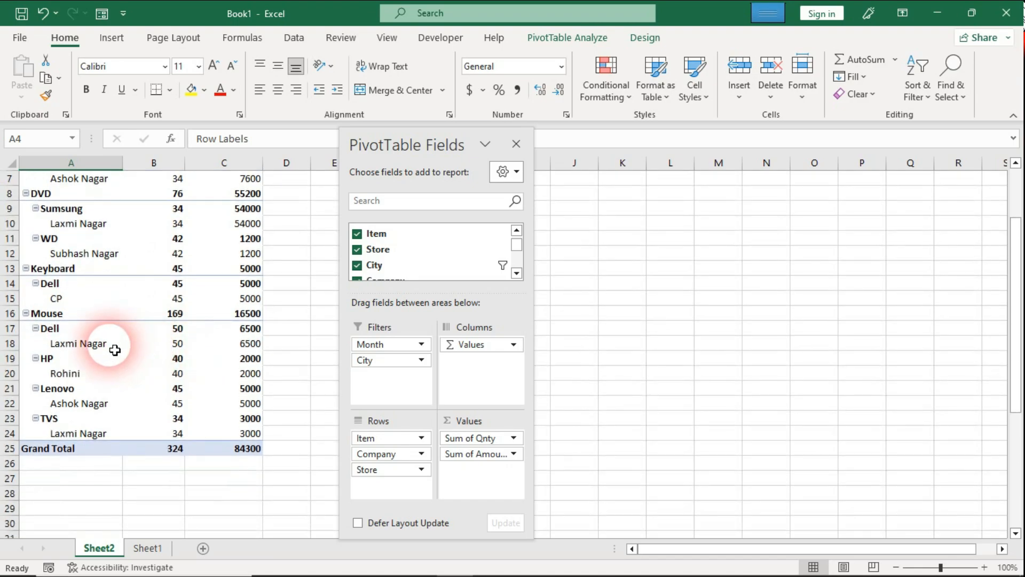
scroll(83, 365, "up", 2)
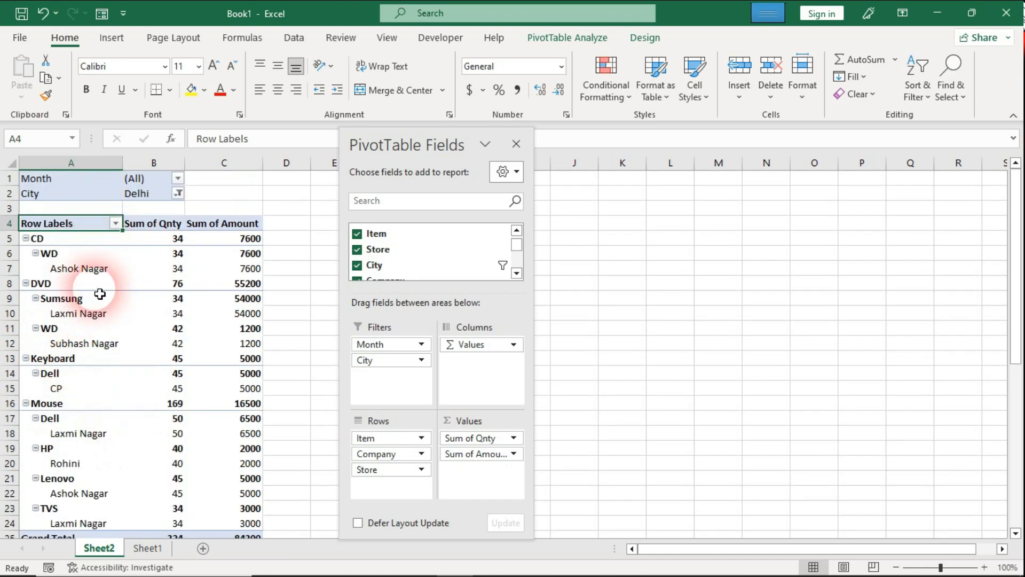
mouse_move(147, 347)
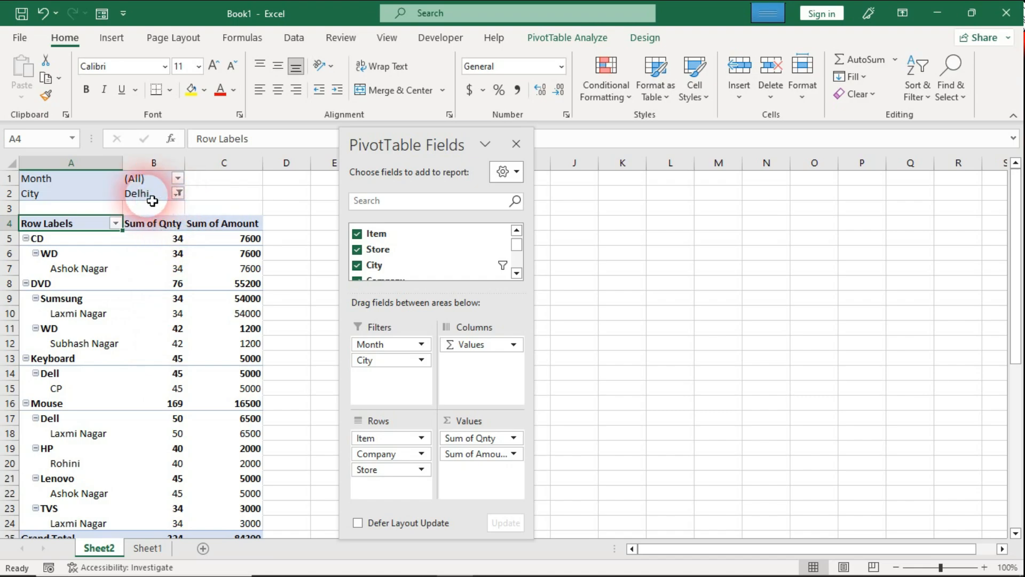
- Filter the report by the month January and review Delhi's quantities and amounts for that month
left_click(178, 179)
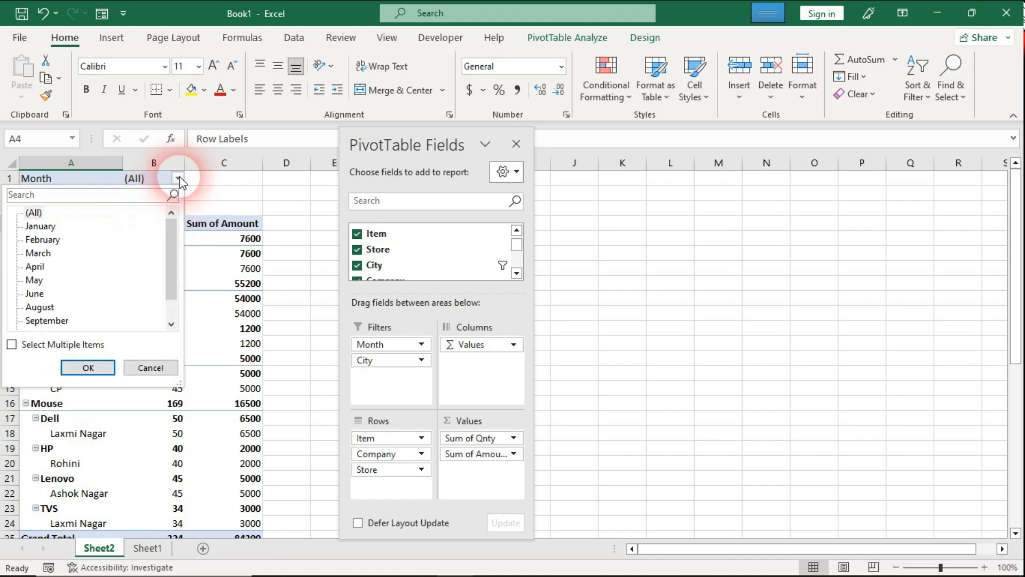
left_click(35, 231)
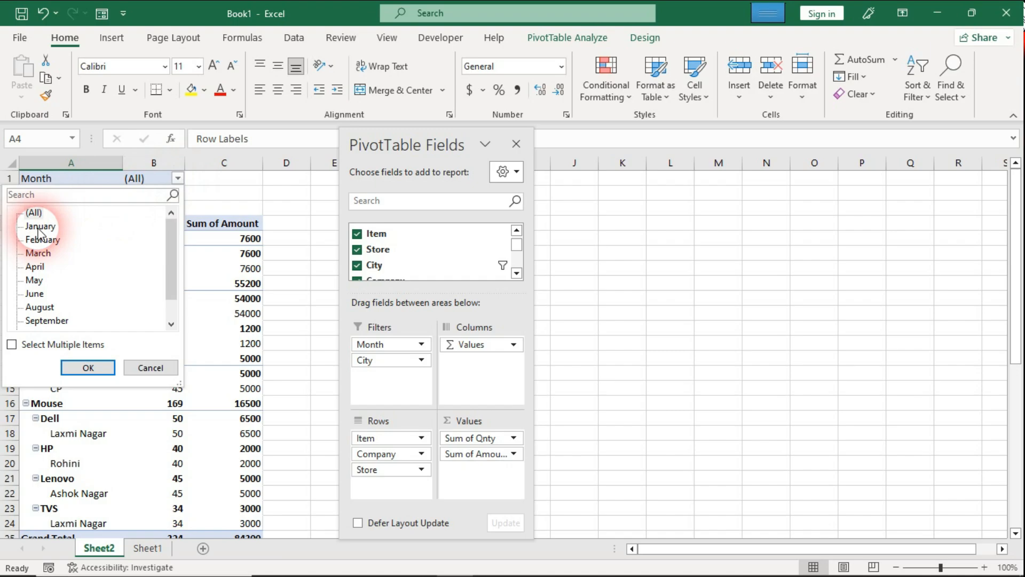
left_click(89, 368)
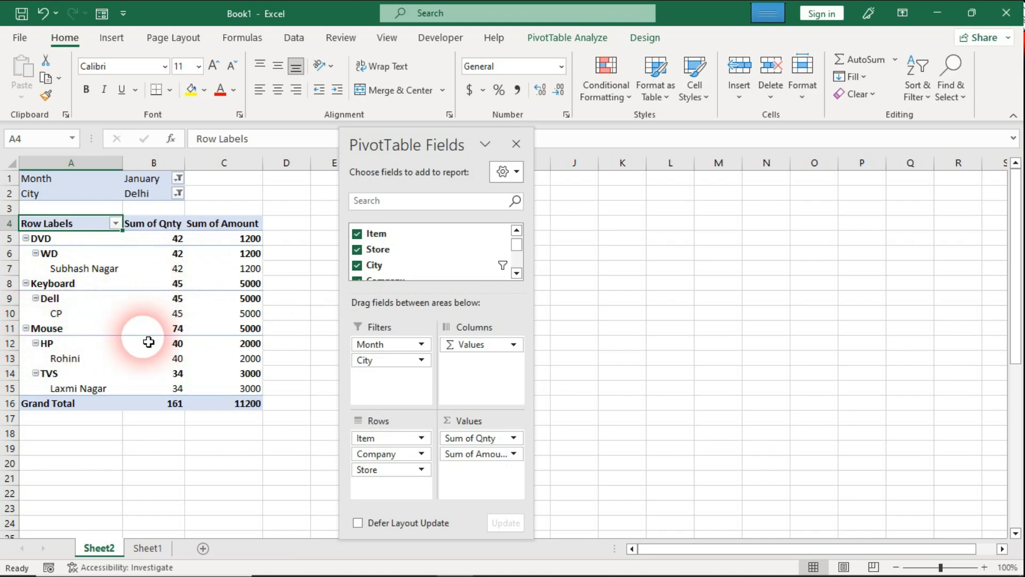
mouse_move(178, 335)
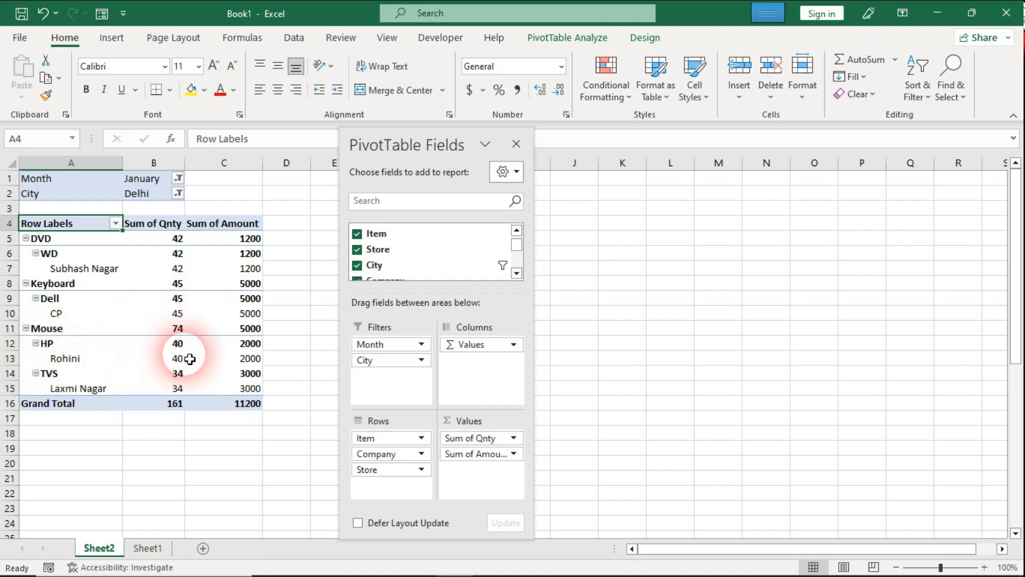
mouse_move(159, 388)
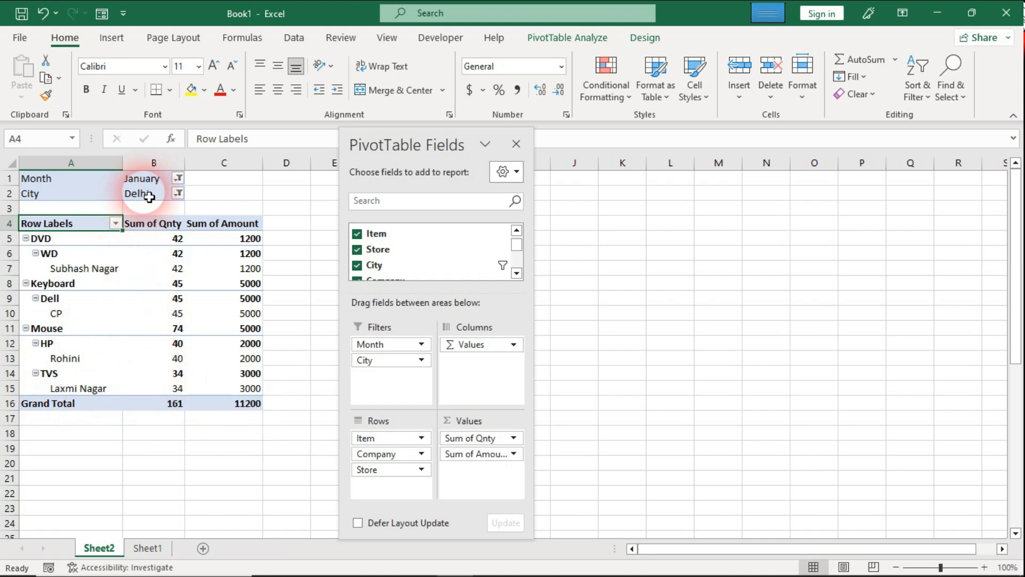
- Set the City filter to Ghaziabad and review that city's January sales
left_click(178, 193)
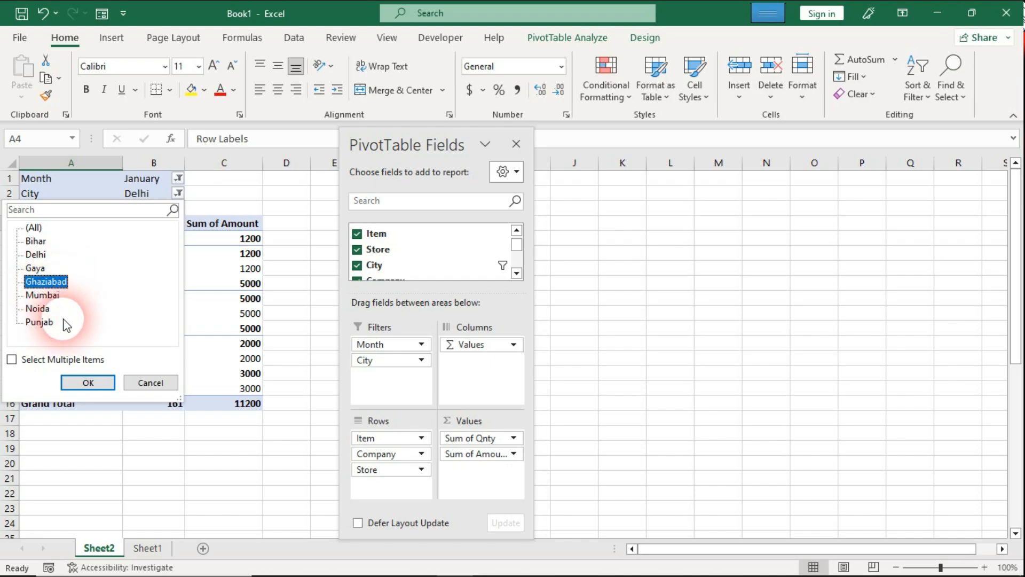
left_click(88, 382)
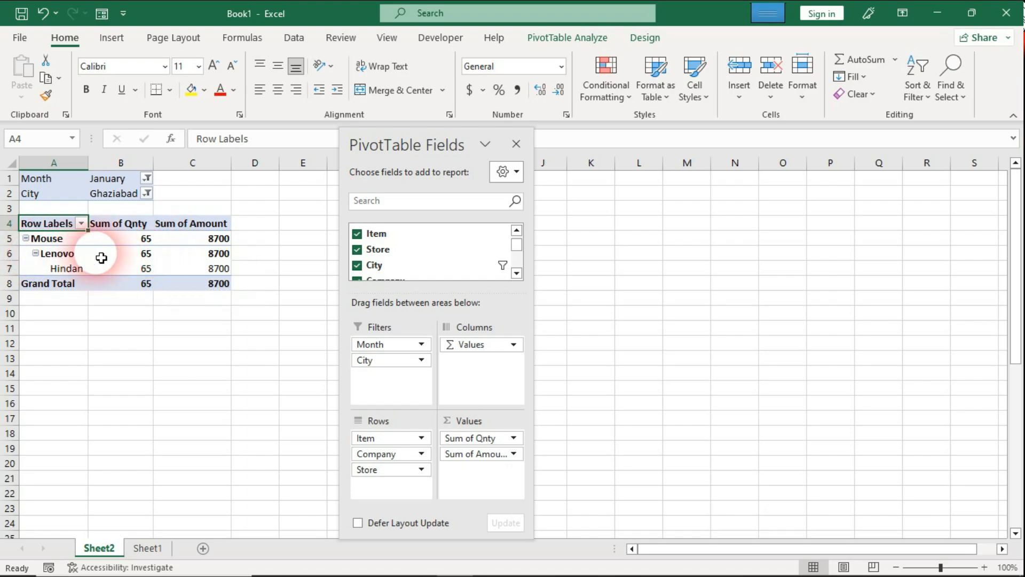
mouse_move(139, 259)
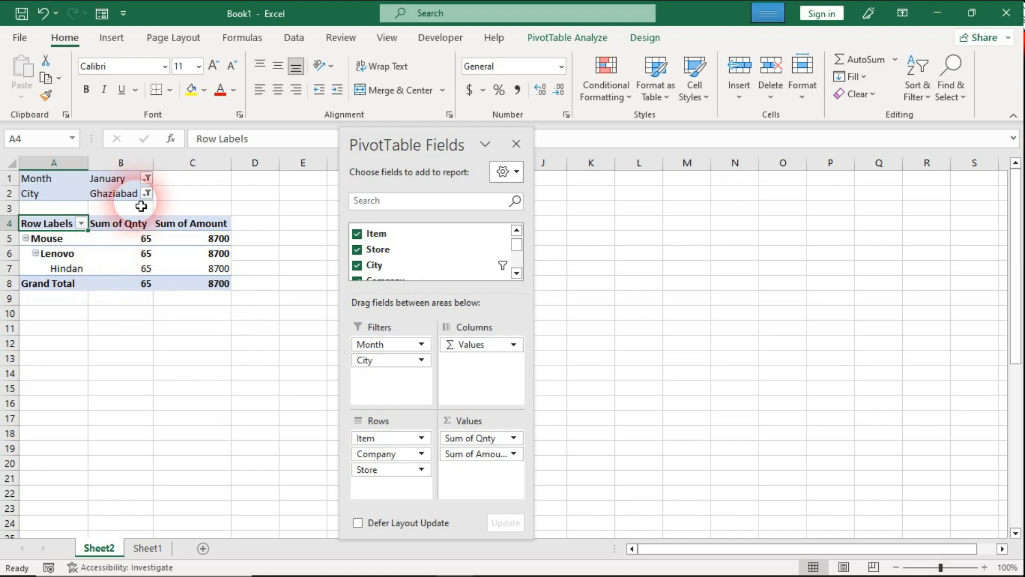
- Try August and April in the Month filter for Ghaziabad and review the April sums per item and store
left_click(146, 181)
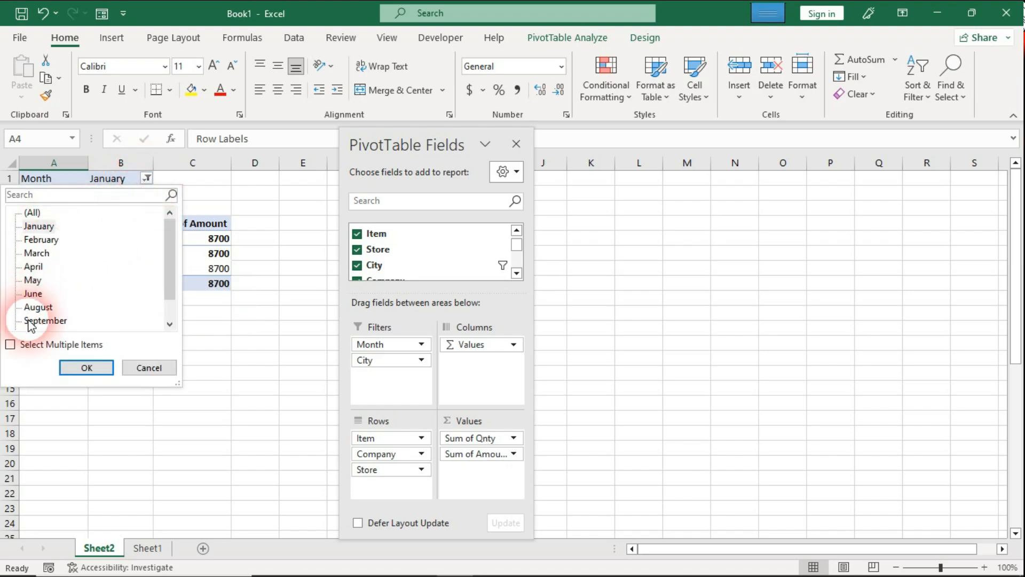
left_click(83, 367)
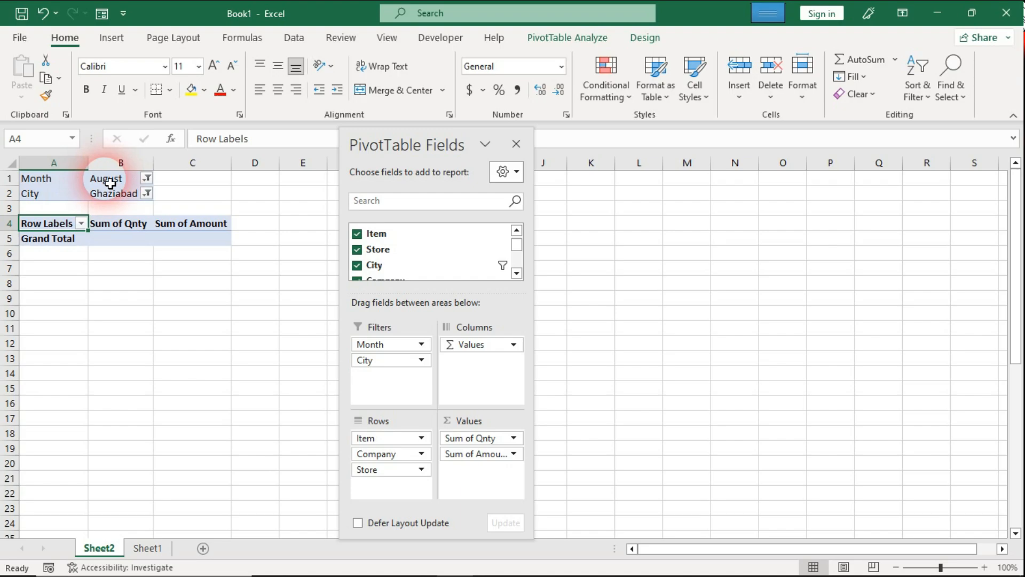
left_click(146, 178)
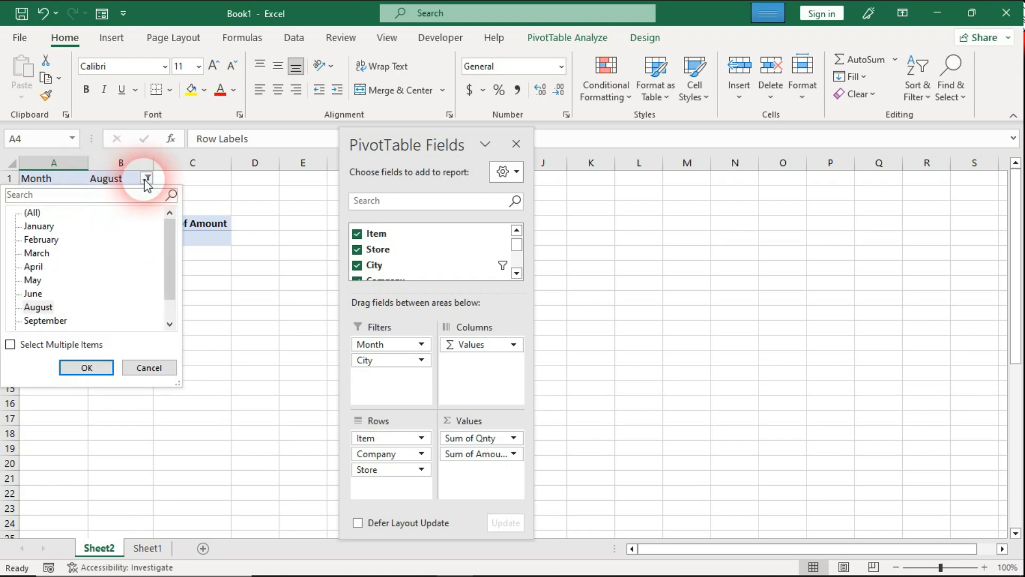
left_click(34, 267)
left_click(86, 368)
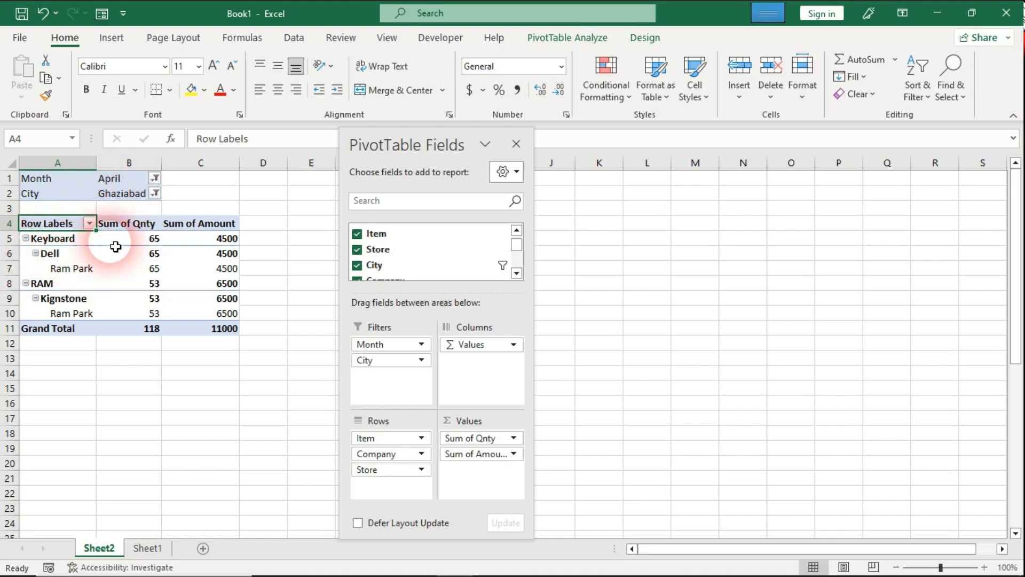
mouse_move(162, 241)
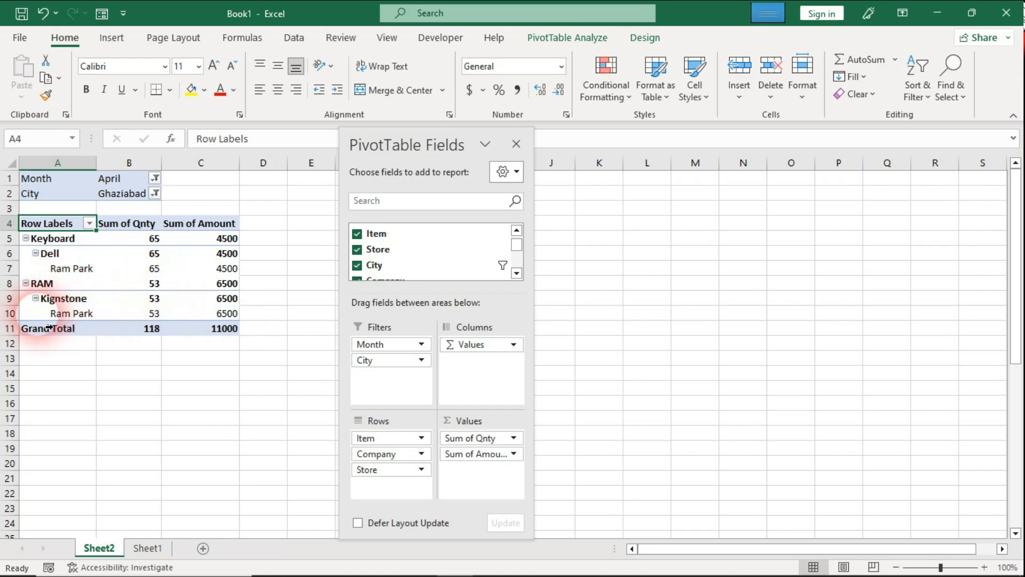
mouse_move(115, 317)
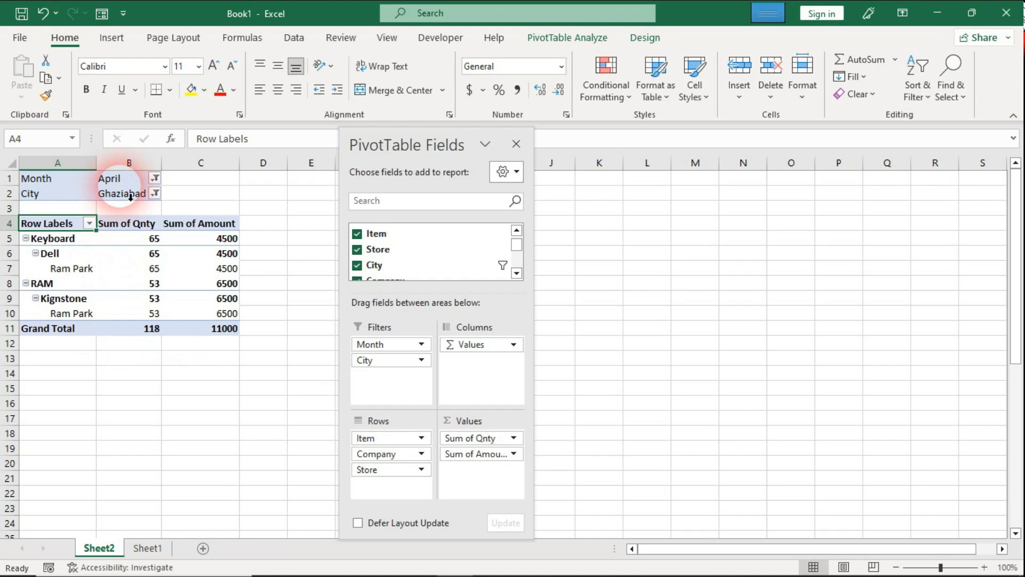
- Set the City filter to Noida and the Month filter to March
left_click(154, 194)
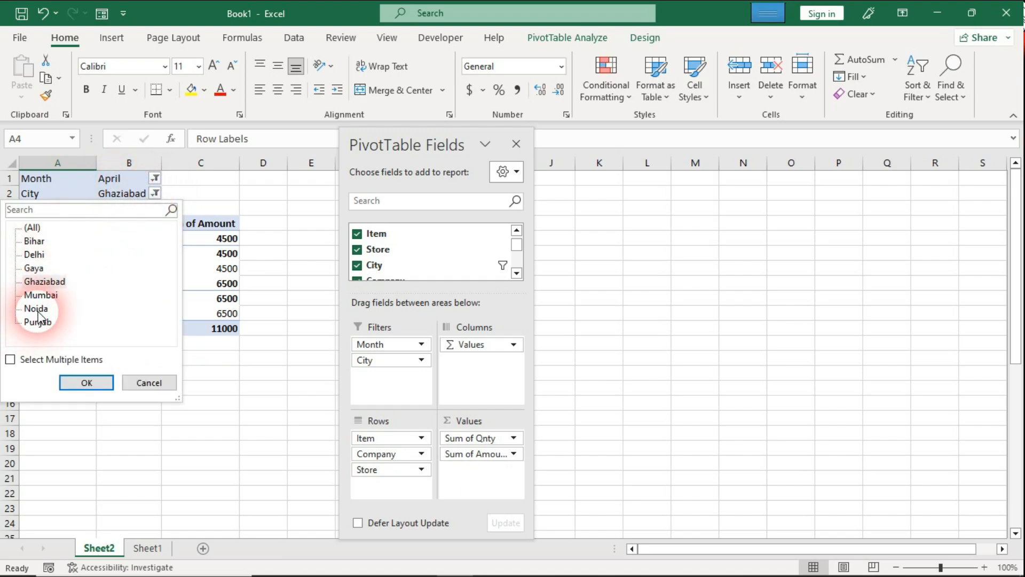
left_click(87, 384)
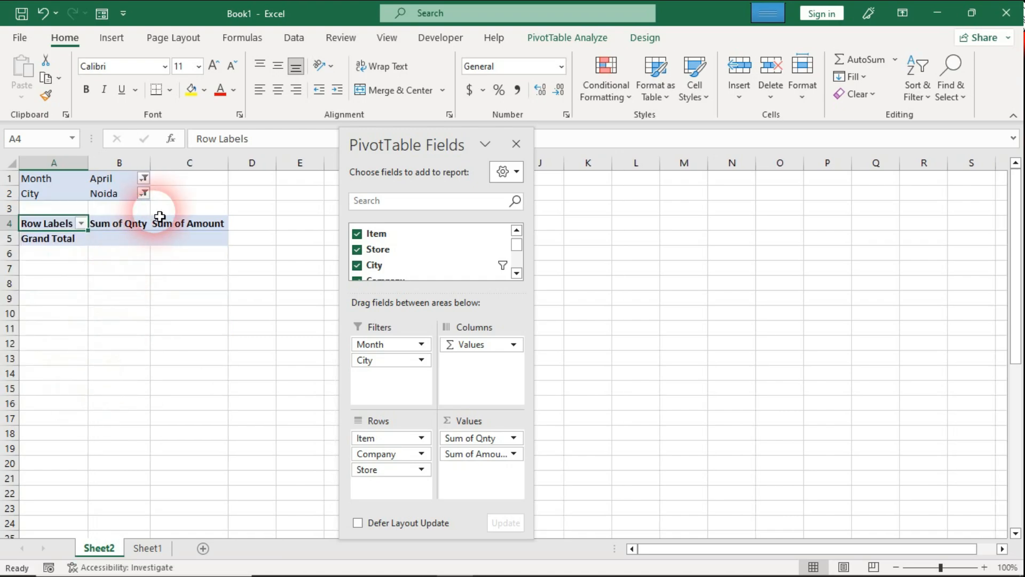
left_click(143, 182)
left_click(41, 252)
left_click(98, 368)
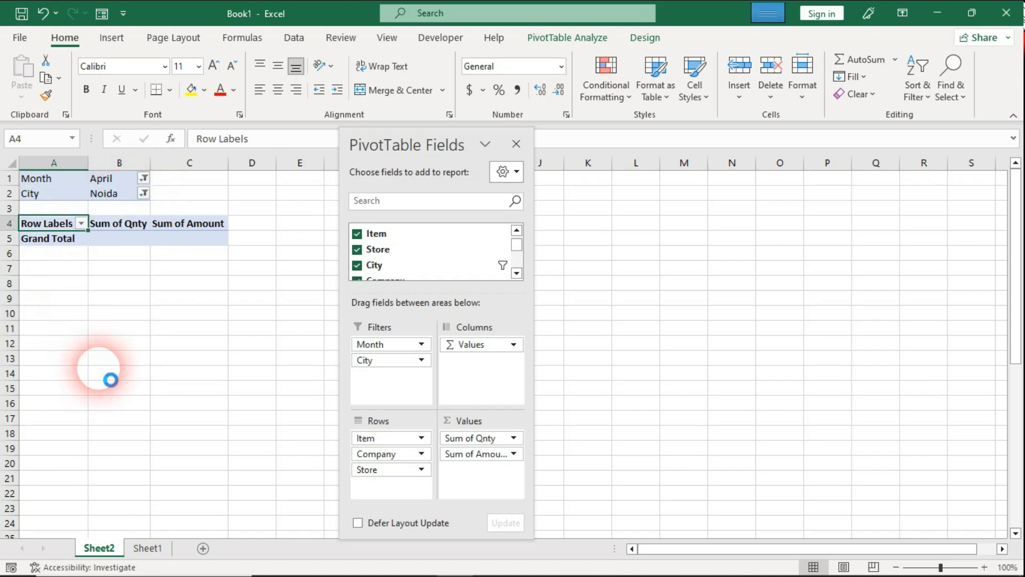
- Try January, September and August in the Month filter for Noida to look for that city's sales
left_click(143, 178)
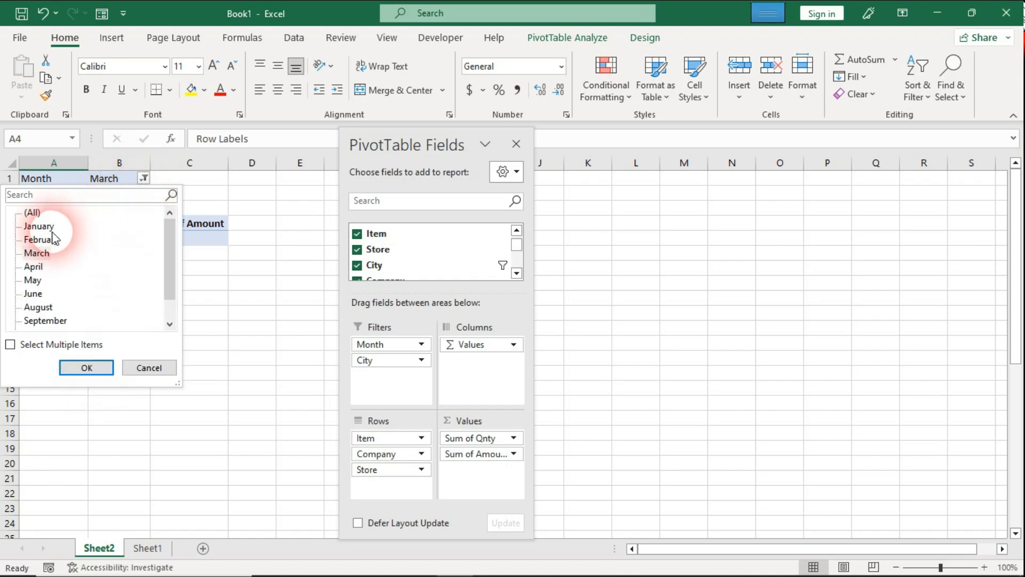
left_click(84, 367)
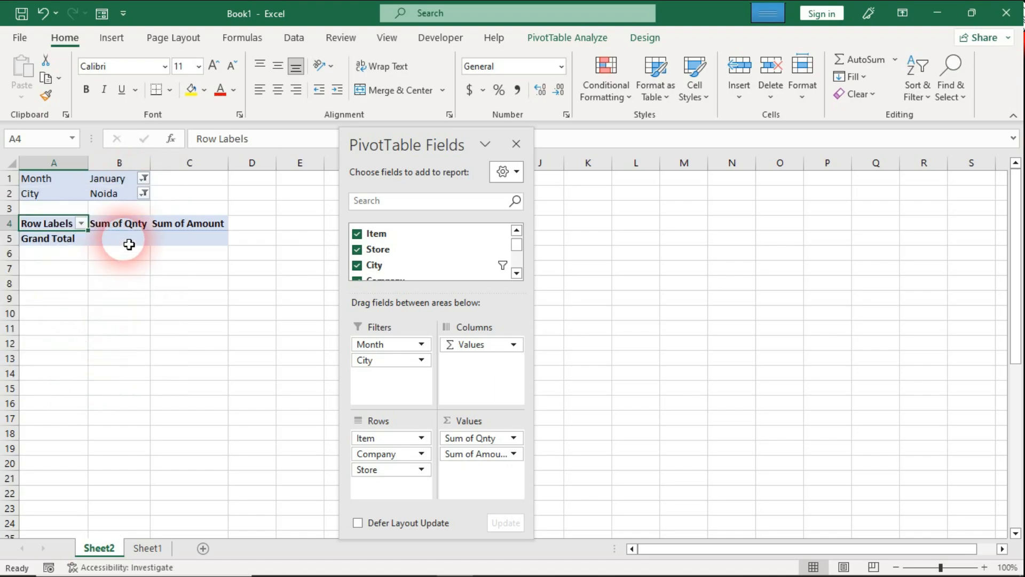
left_click(144, 180)
left_click(60, 322)
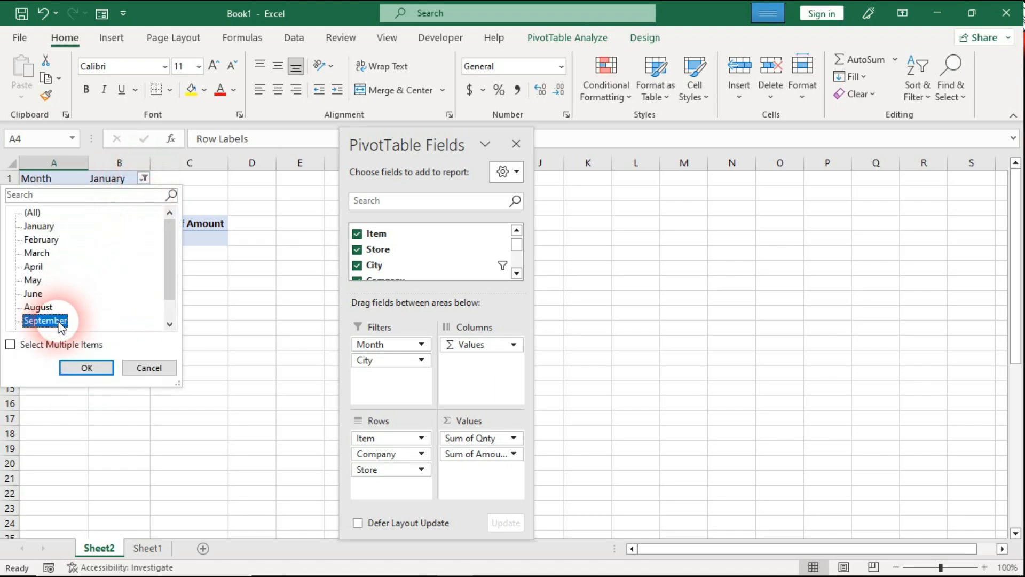
left_click(81, 367)
left_click(151, 179)
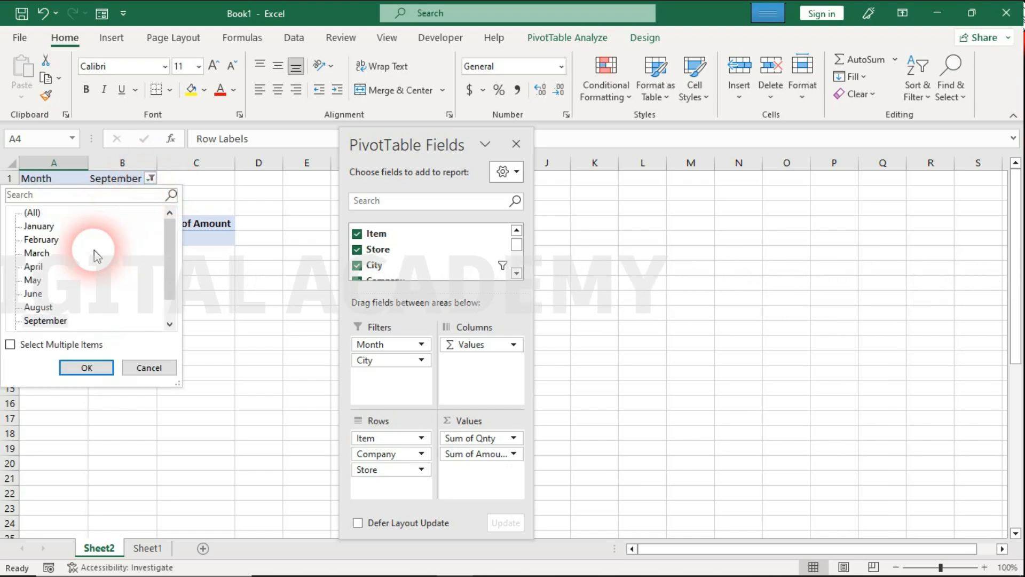
left_click(48, 307)
left_click(102, 369)
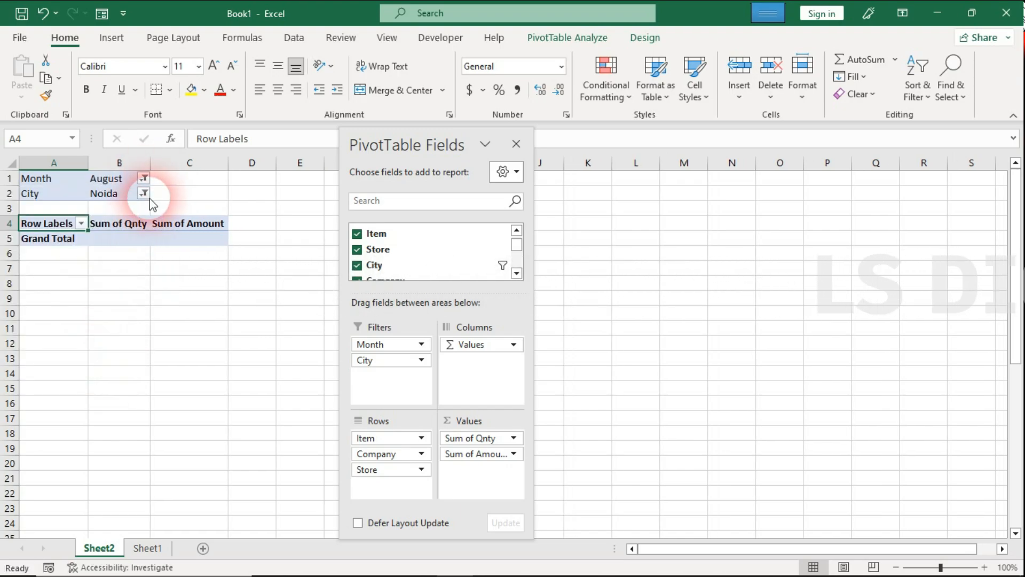
- Try May, March, February and December in the Month filter with the City filter kept on Noida
left_click(144, 179)
left_click(34, 280)
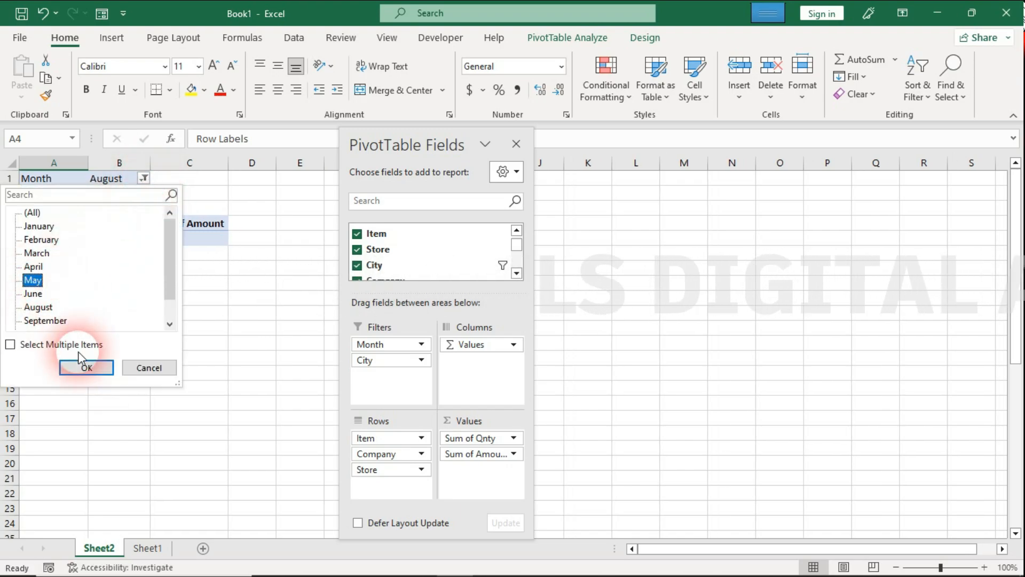
left_click(85, 367)
left_click(143, 178)
left_click(50, 236)
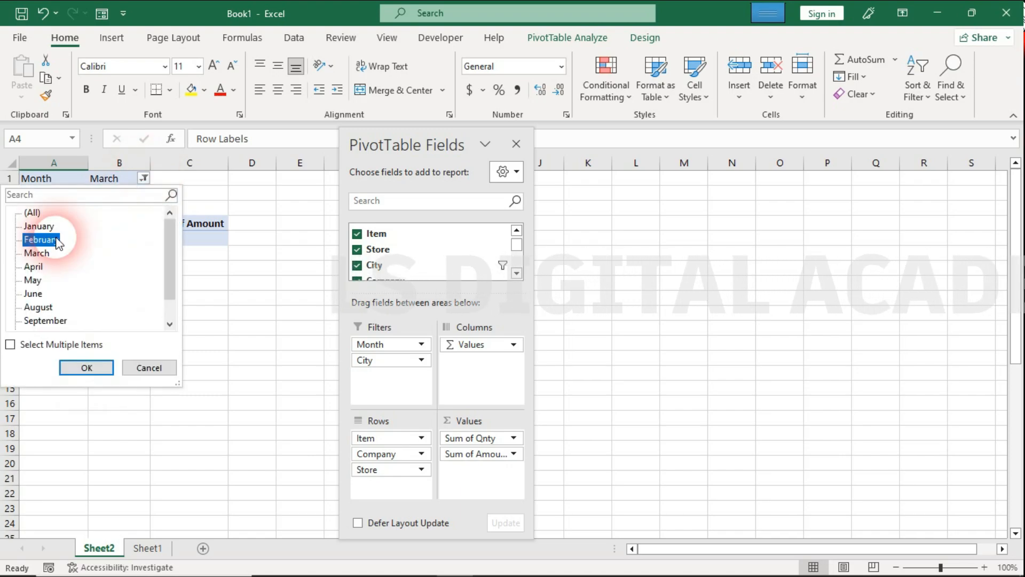
left_click(86, 367)
left_click(143, 178)
scroll(119, 297, "down", 1)
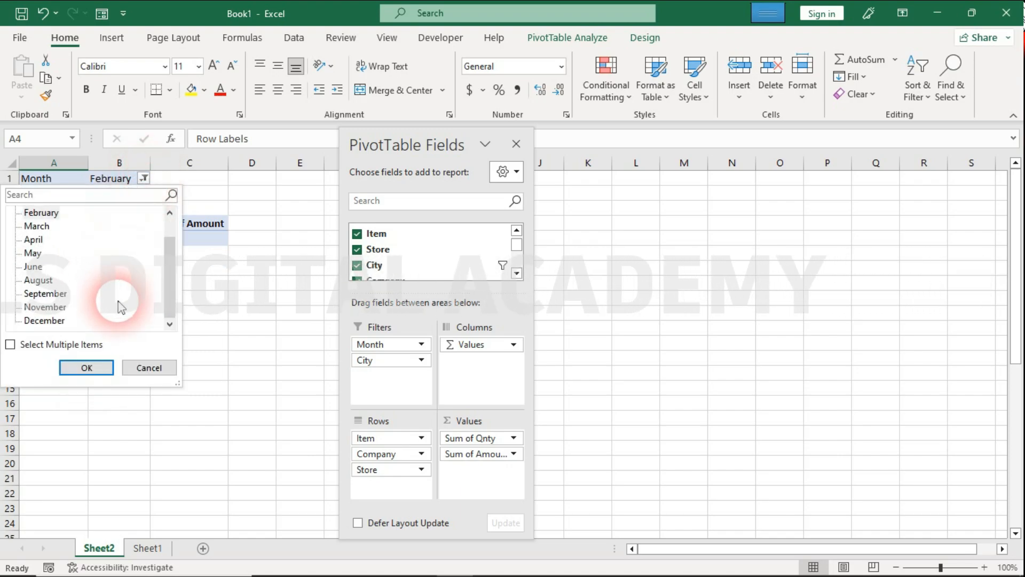
left_click(44, 320)
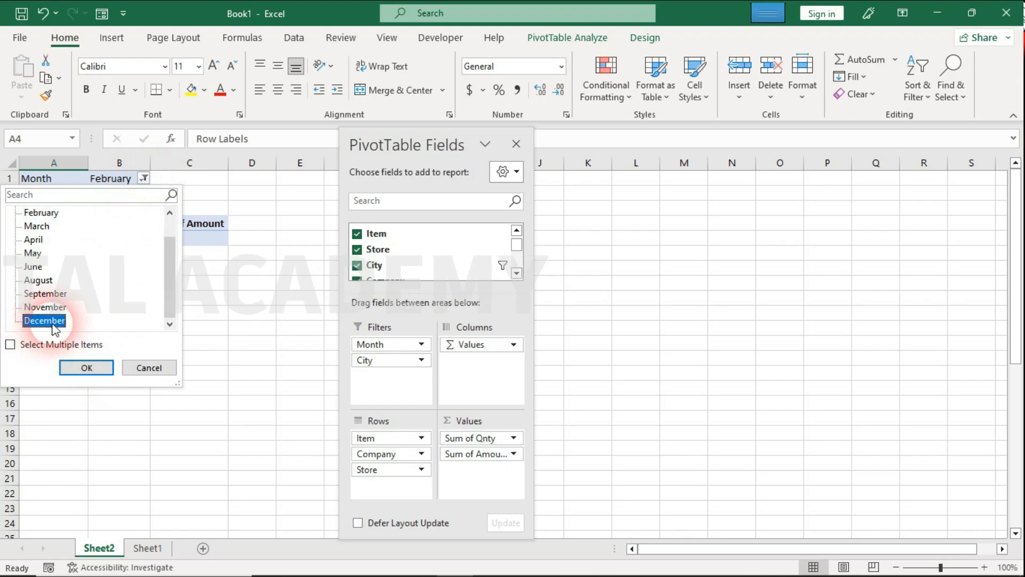
left_click(85, 367)
- Set the Month filter to November and review Noida's quantities and amounts
left_click(145, 178)
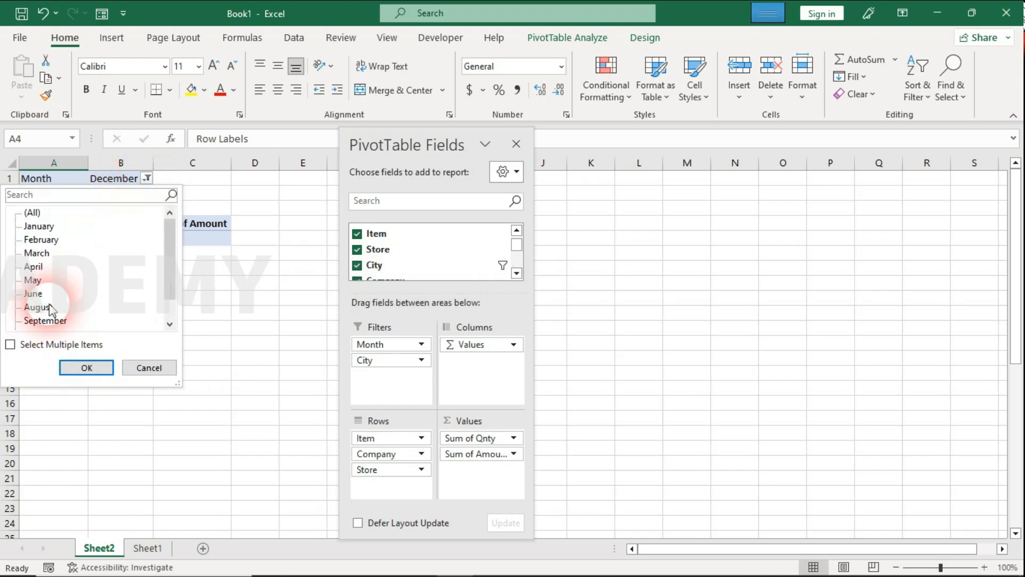
scroll(64, 288, "down", 1)
left_click(44, 306)
left_click(85, 367)
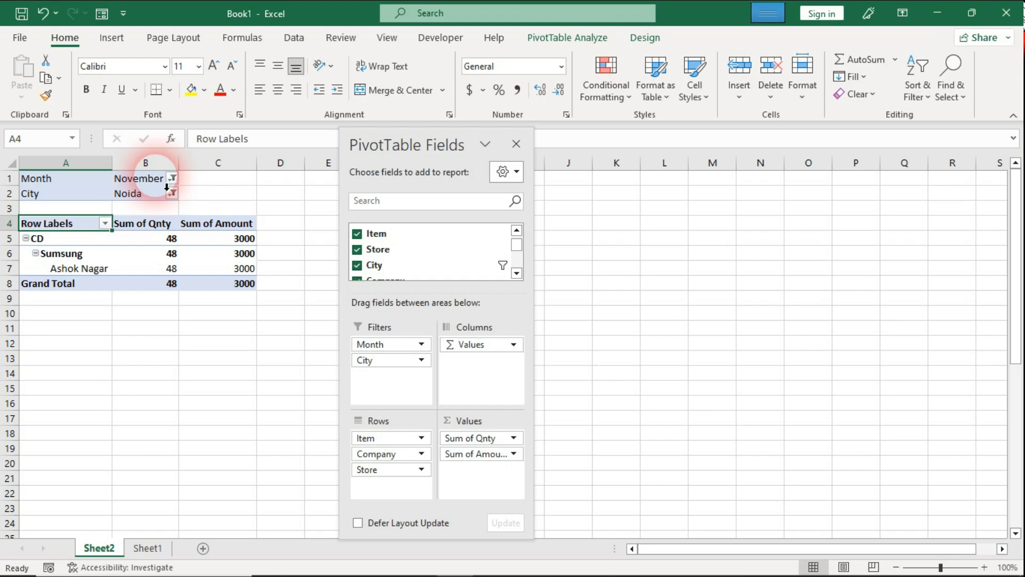
scroll(454, 270, "down", 3)
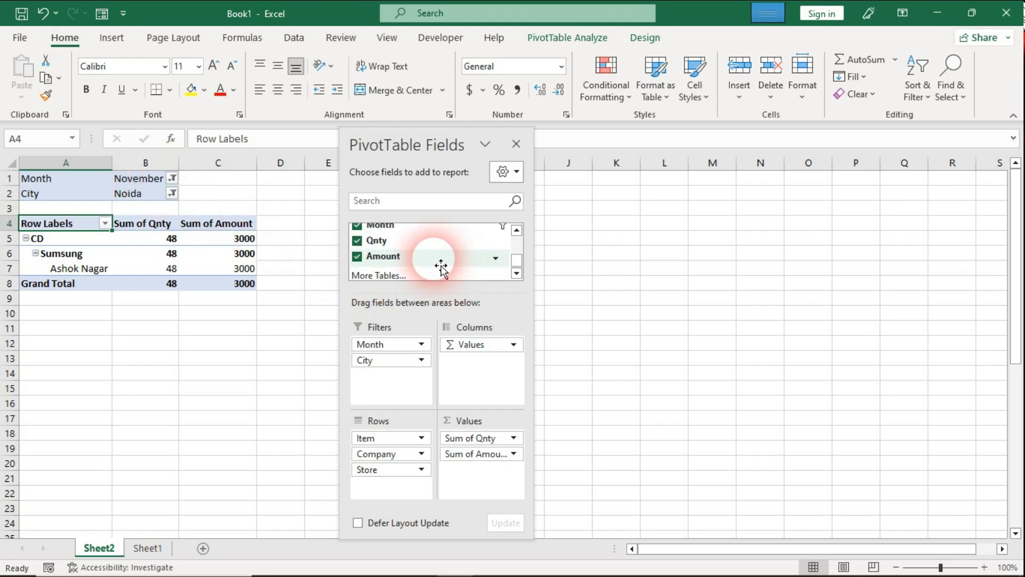
scroll(441, 267, "up", 3)
scroll(441, 267, "down", 3)
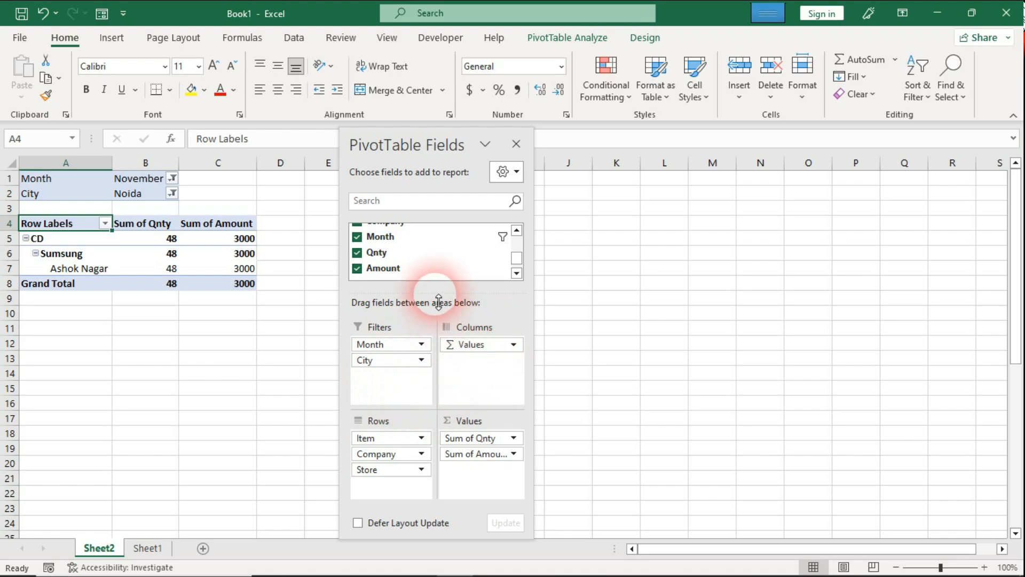
scroll(437, 264, "up", 3)
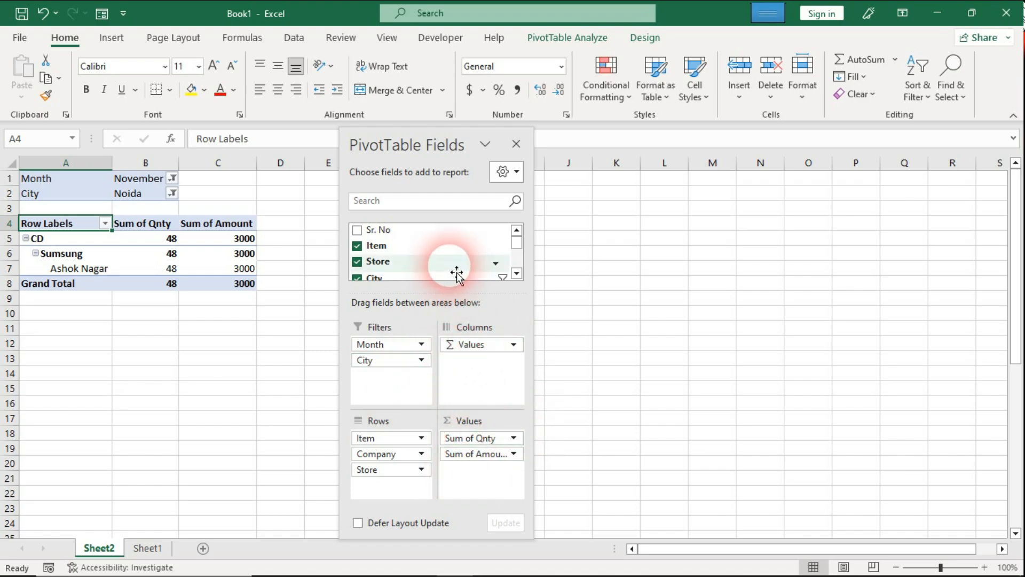
- Remove the Store, City, Company, Month, Qnty and Amount fields from the PivotTable, keeping only Item in the rows
scroll(457, 273, "down", 1)
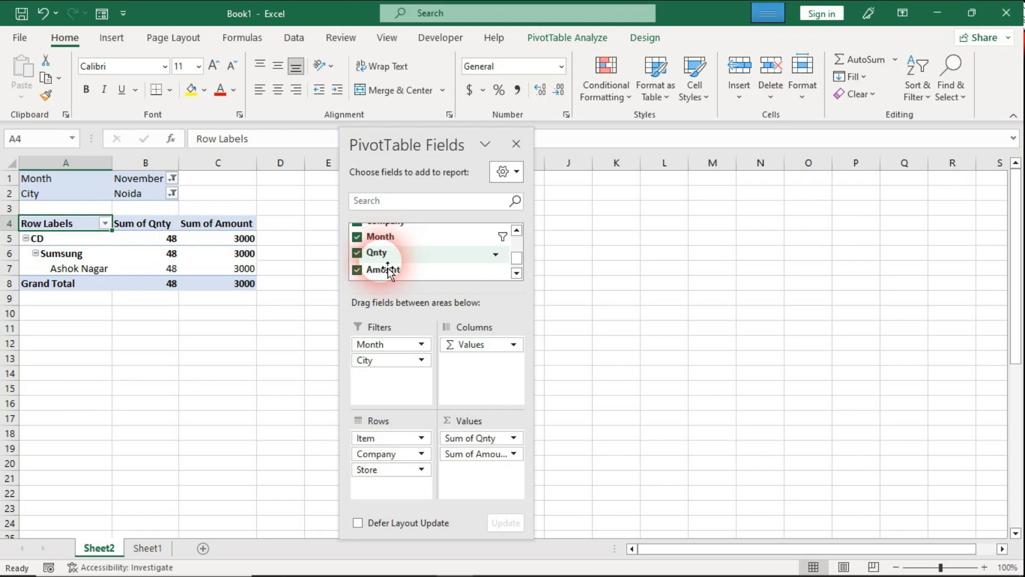
scroll(387, 267, "up", 2)
left_click(357, 261)
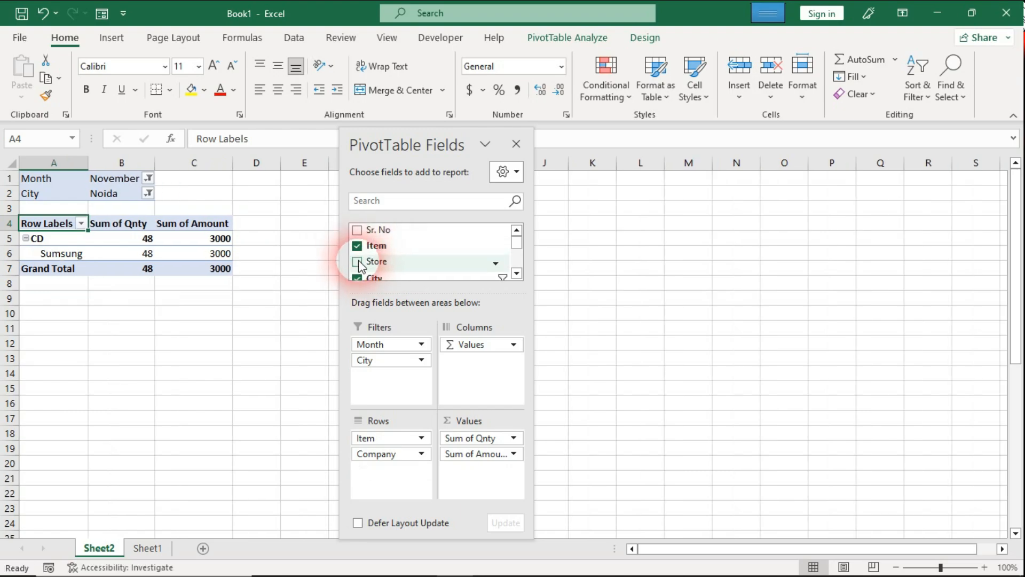
left_click(357, 241)
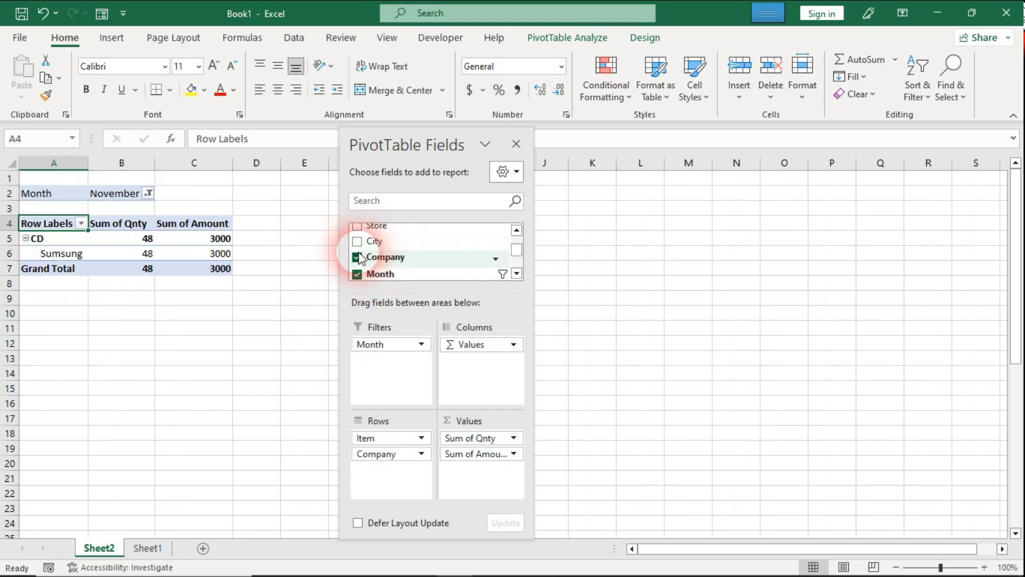
left_click(357, 257)
scroll(362, 267, "down", 2)
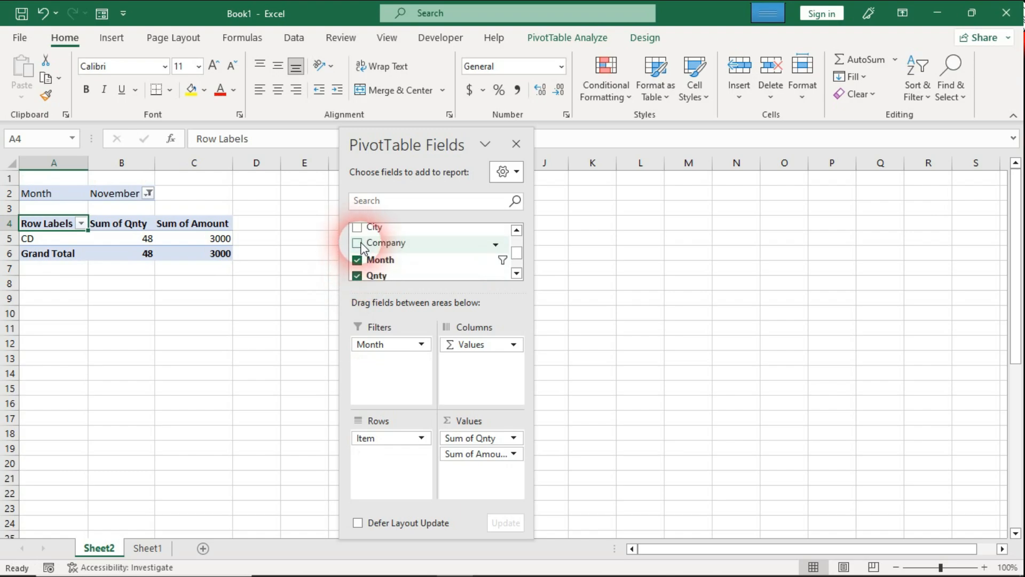
left_click(357, 259)
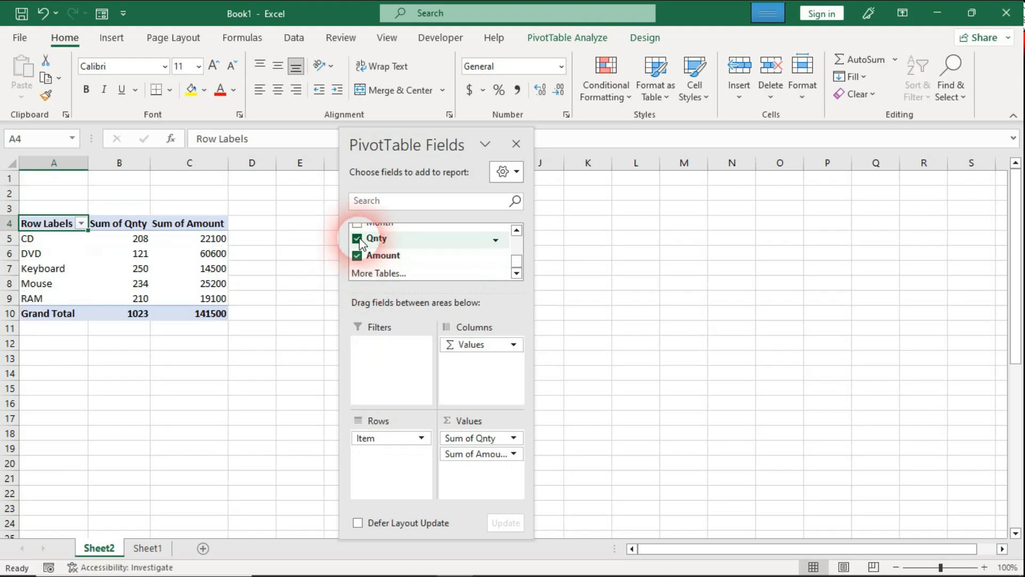
left_click(356, 239)
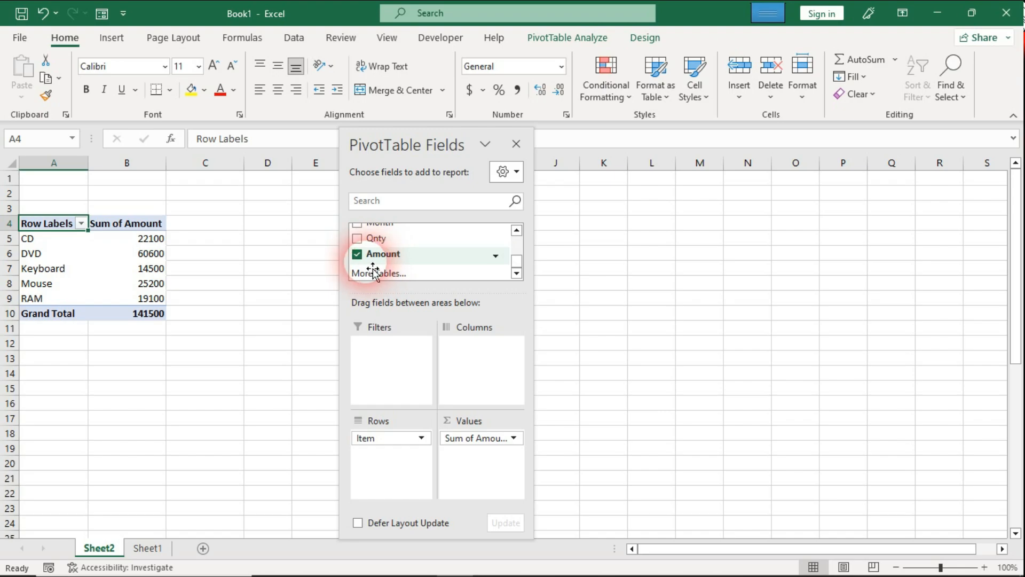
left_click(358, 255)
- Add the Store field to the PivotTable rows beneath Item
scroll(407, 267, "up", 5)
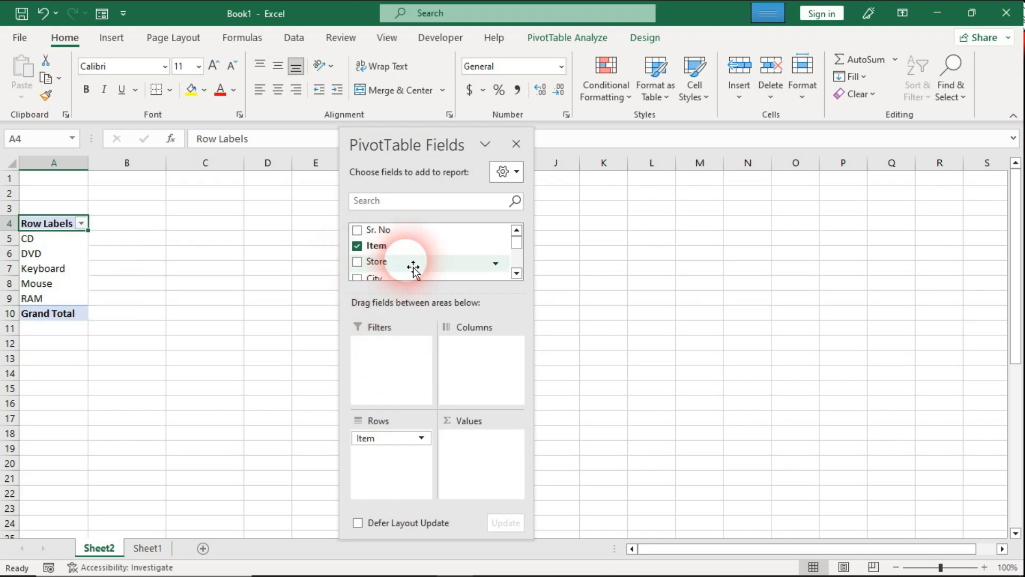
mouse_move(402, 257)
left_mouse_down()
mouse_move(397, 336)
mouse_move(414, 449)
mouse_move(388, 468)
left_mouse_up()
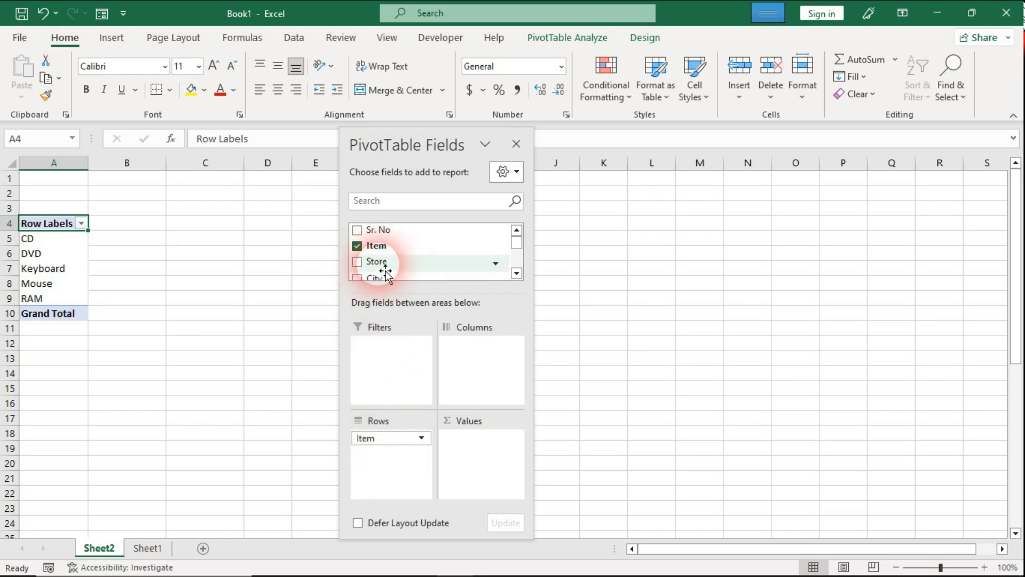
left_click_drag(385, 274, 394, 454)
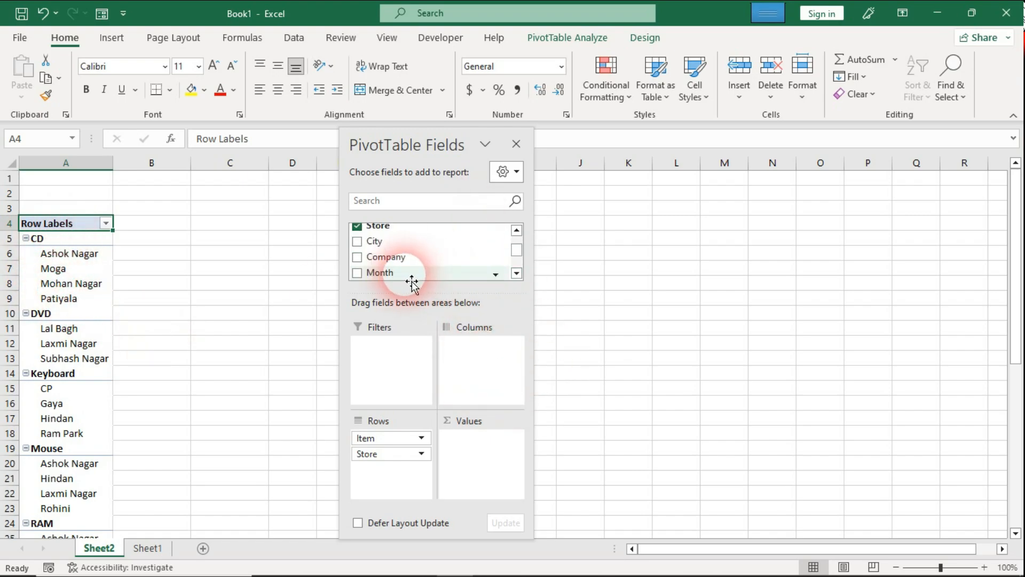
- Add Qnty and Amount to the PivotTable values as sums
scroll(412, 282, "down", 3)
left_click_drag(406, 238, 492, 445)
left_click_drag(387, 254, 504, 476)
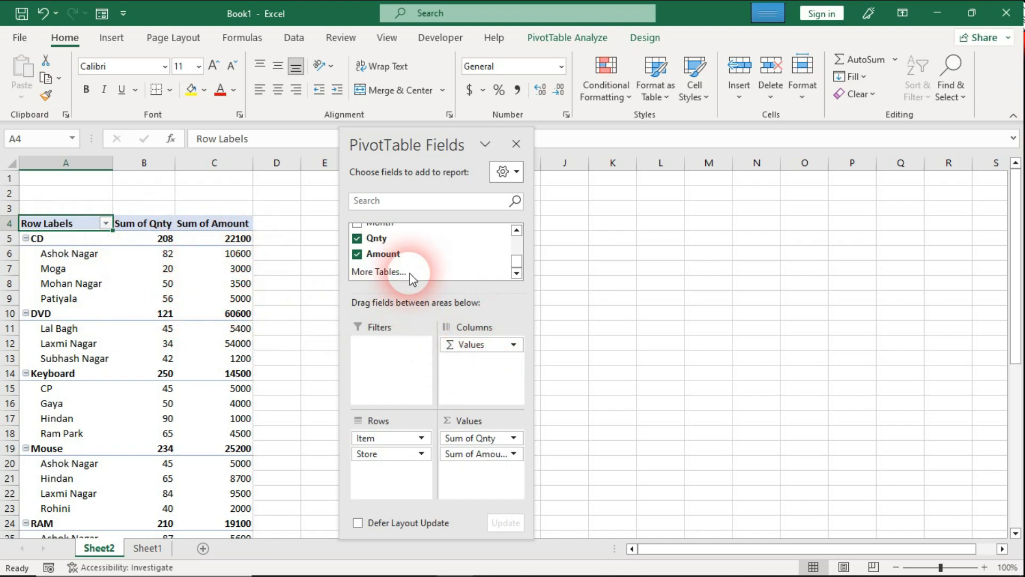
- Add Company to the PivotTable columns beneath Values and shift the field list to view the company headings
scroll(411, 273, "up", 3)
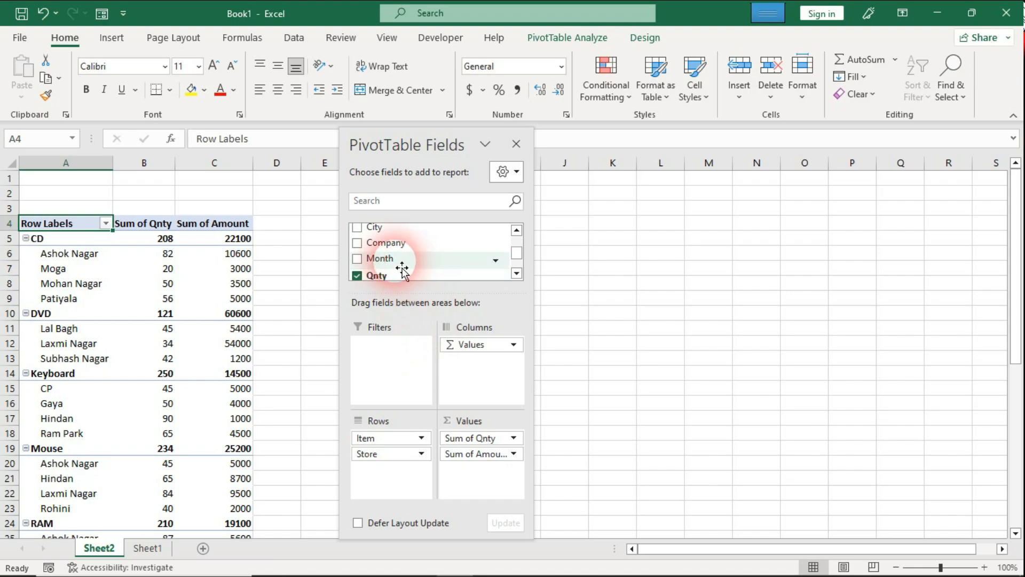
left_click_drag(404, 248, 501, 379)
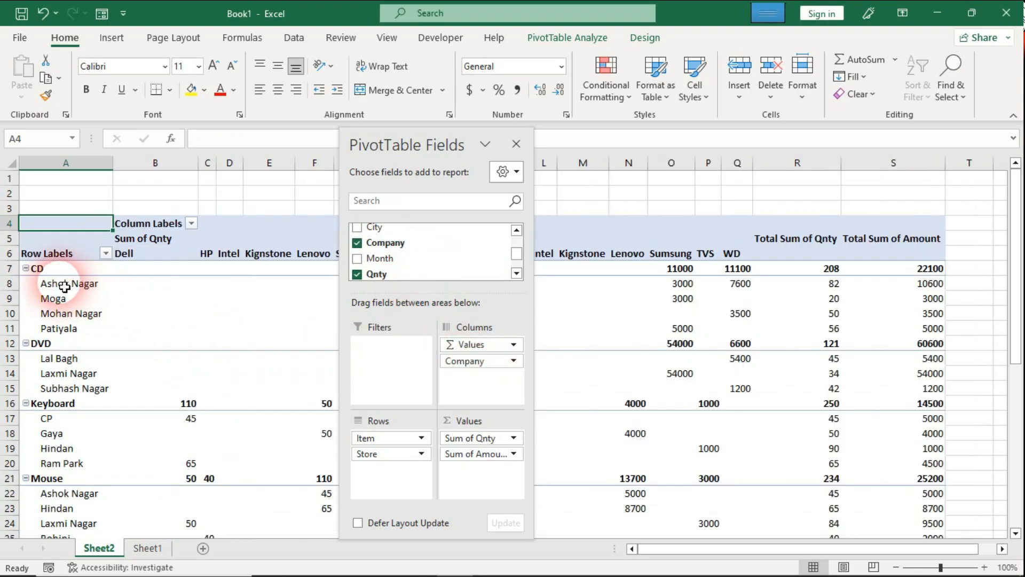
left_click_drag(448, 147, 602, 340)
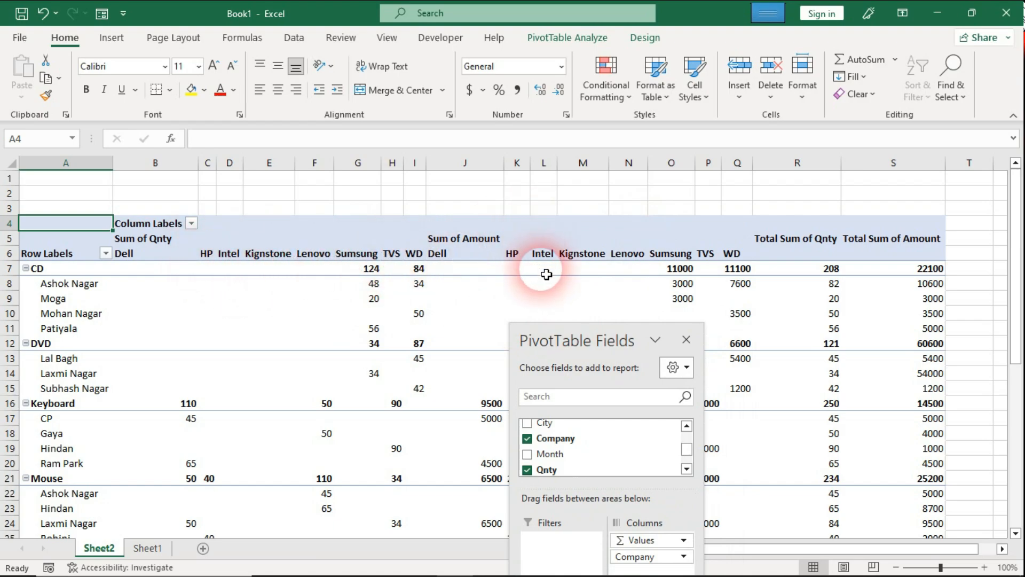
- Add City and Month as report filters of the PivotTable, with City above Month
left_click_drag(567, 326, 521, 178)
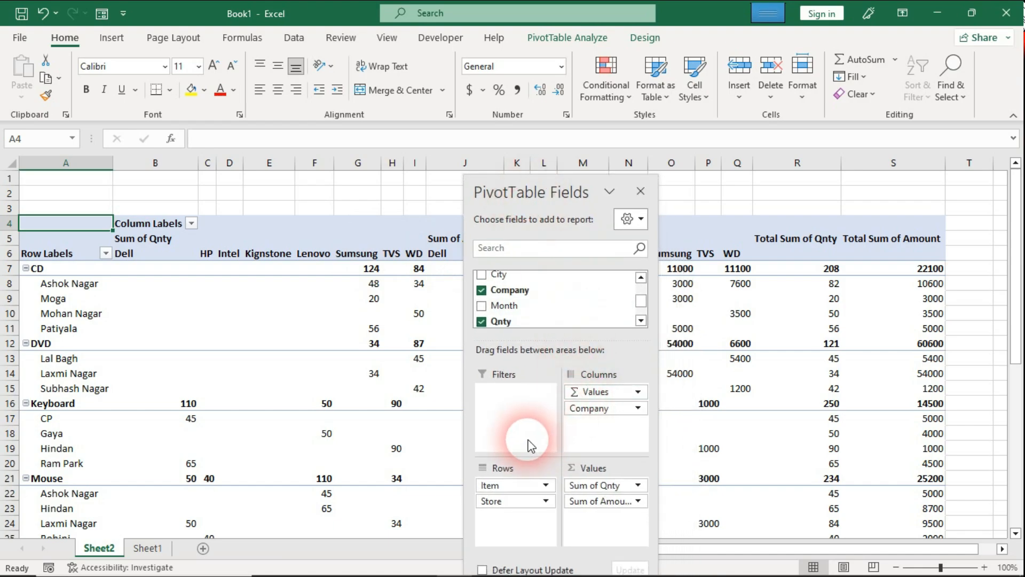
scroll(521, 325, "down", 2)
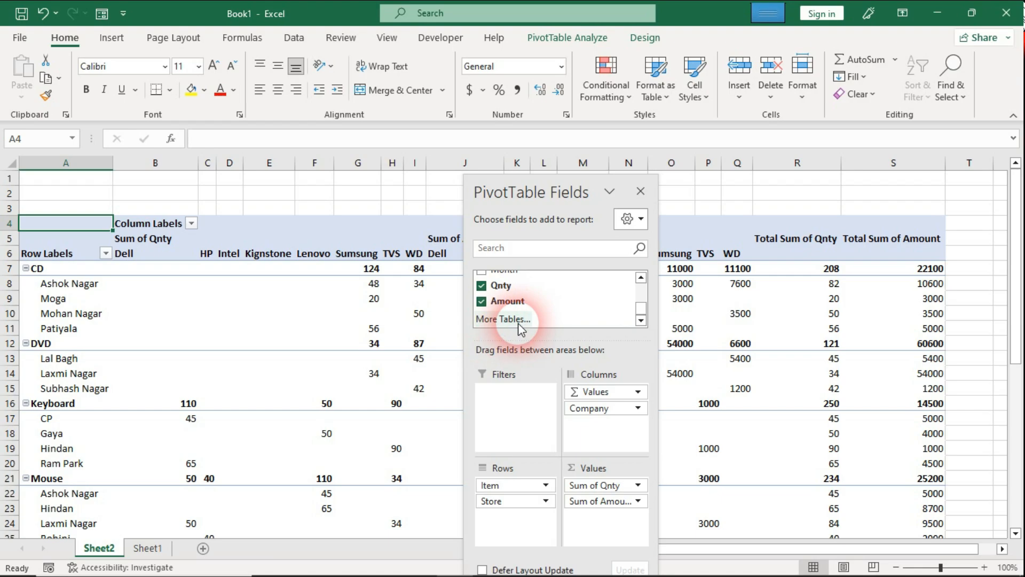
scroll(521, 325, "up", 2)
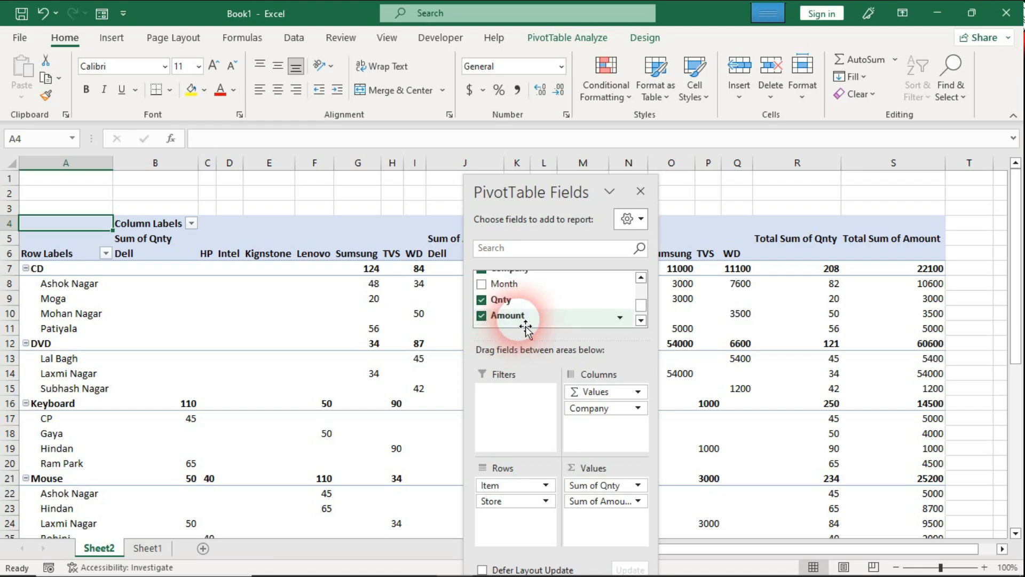
left_click_drag(501, 288, 514, 422)
left_click_drag(517, 321, 513, 436)
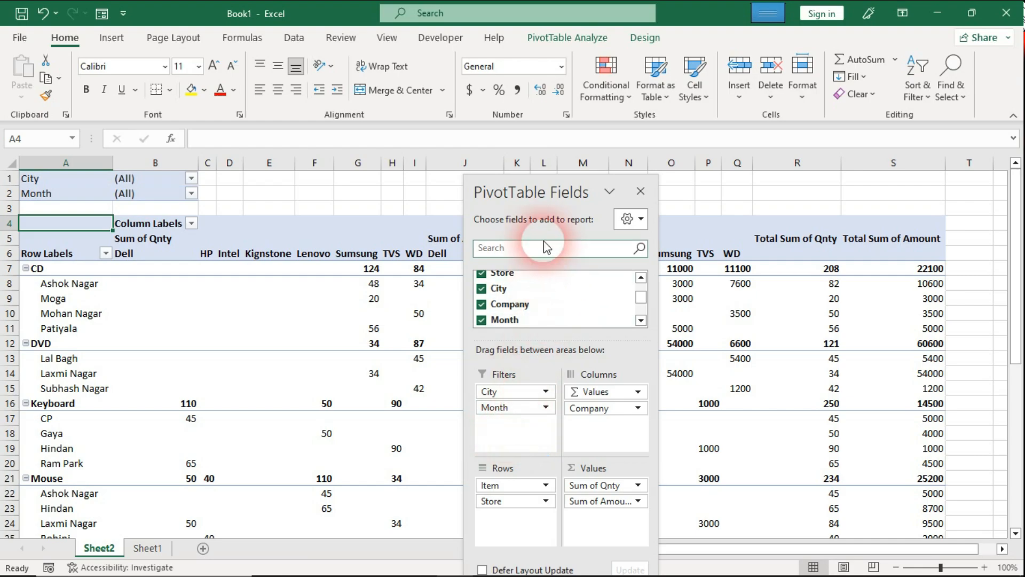
- Move the field list clear of the table and examine the CD quantity totals for Sumsung and WD
left_click_drag(541, 194, 769, 230)
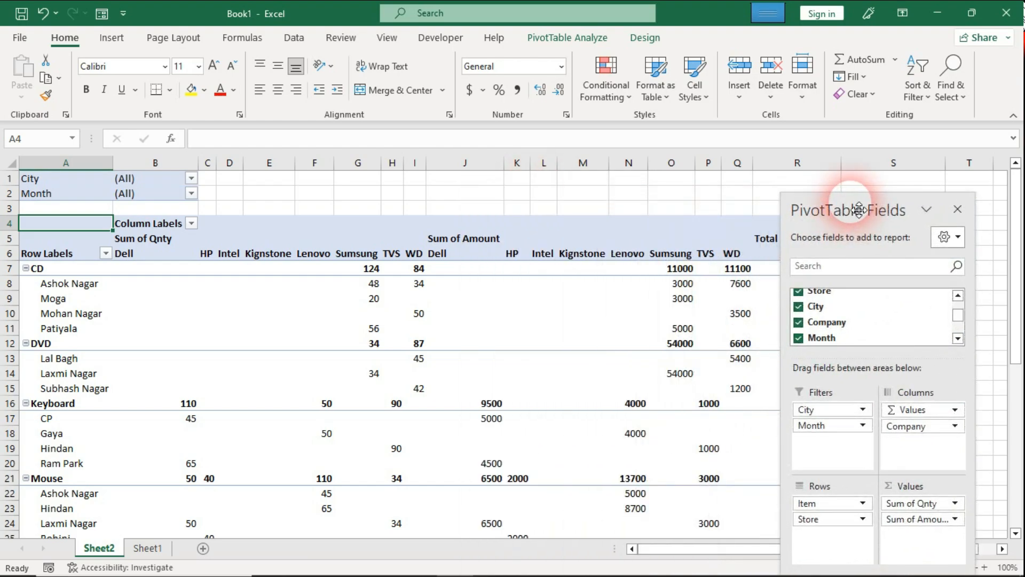
left_click_drag(860, 219, 873, 216)
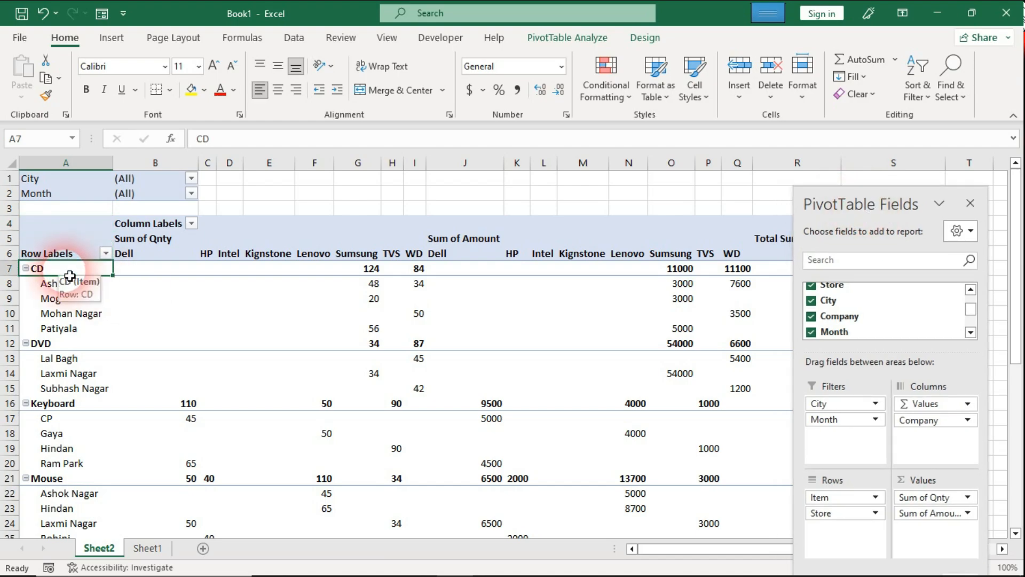
left_click(363, 271)
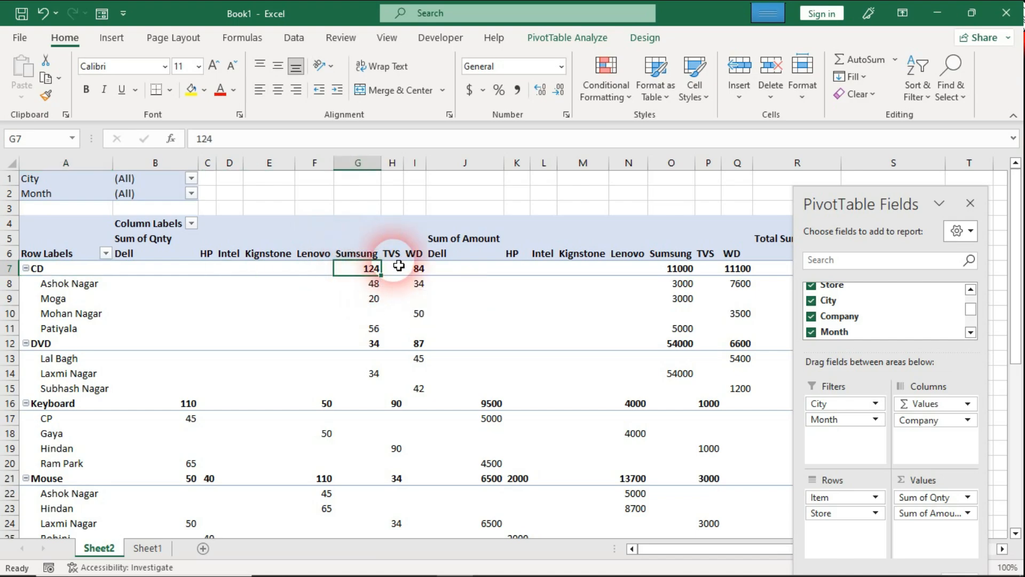
left_click(419, 270)
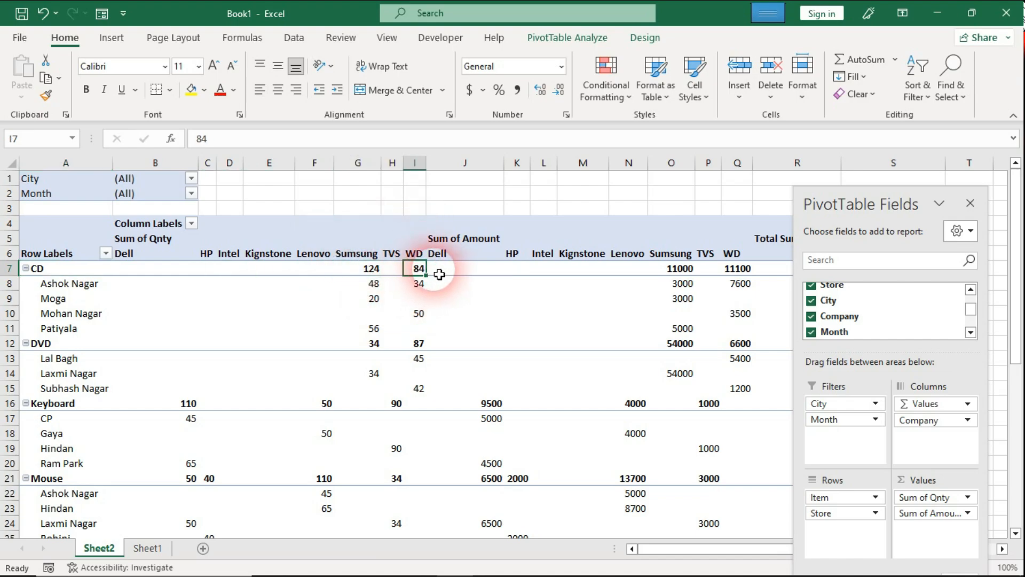
- Examine the CD quantities of the Ashok Nagar store across the company columns
left_click(58, 285)
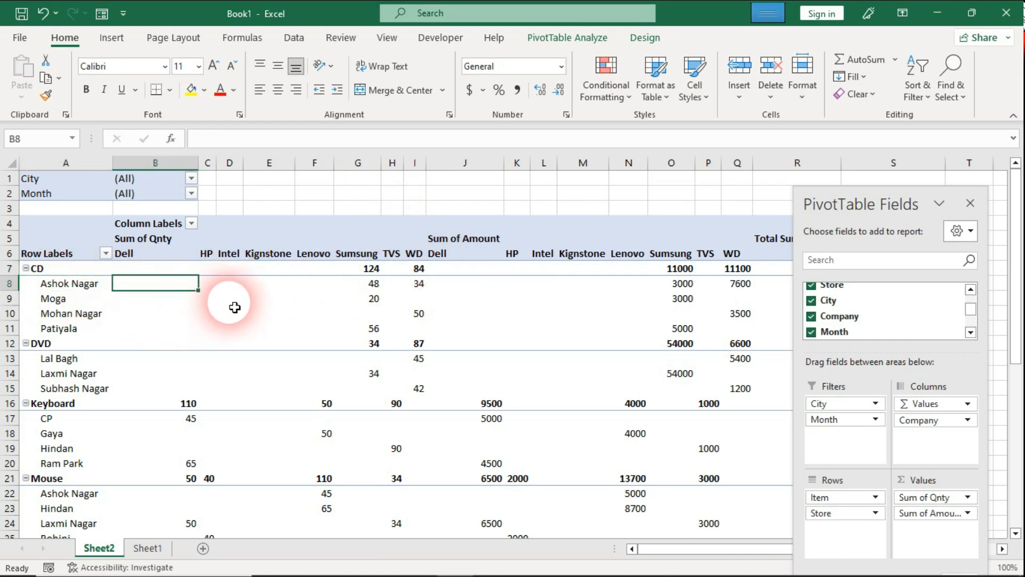
left_click(208, 282)
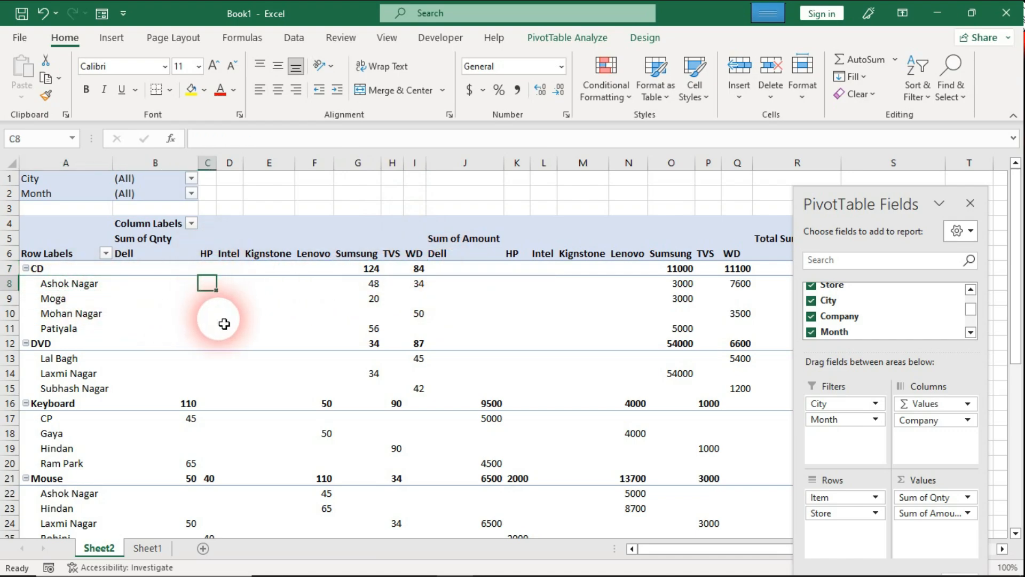
left_click(237, 284)
left_click(257, 284)
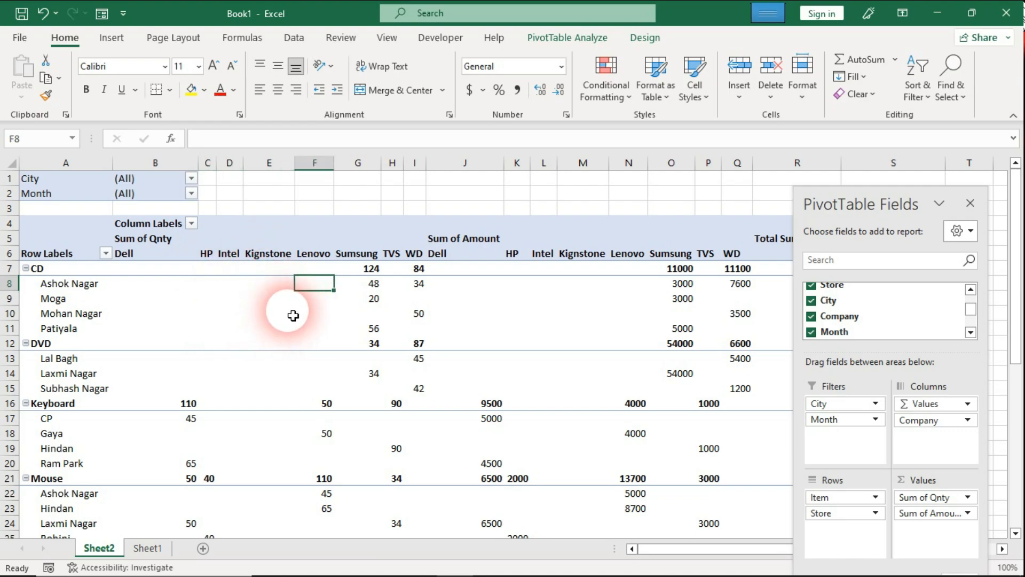
left_click(307, 283)
left_click(365, 284)
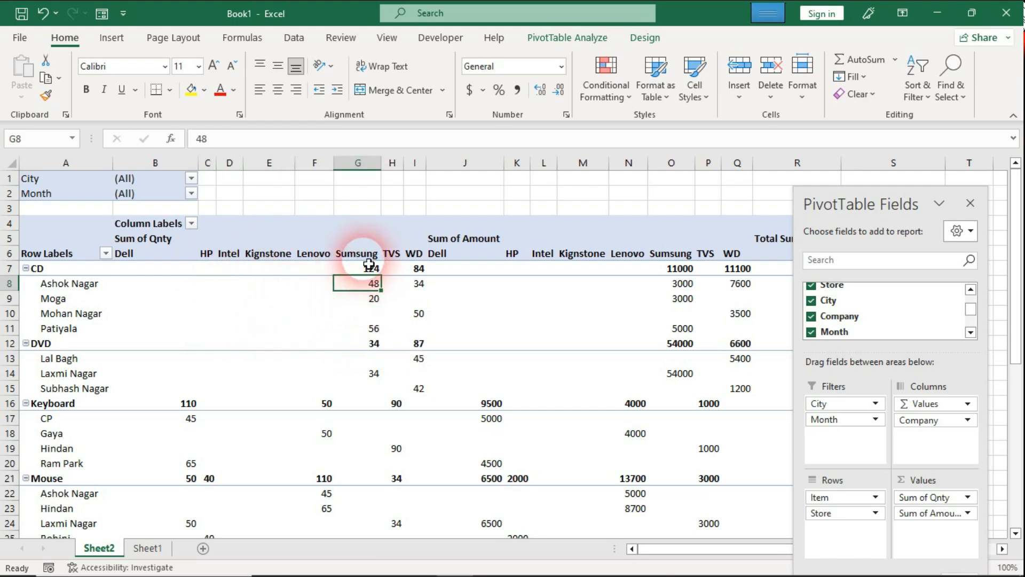
mouse_move(368, 298)
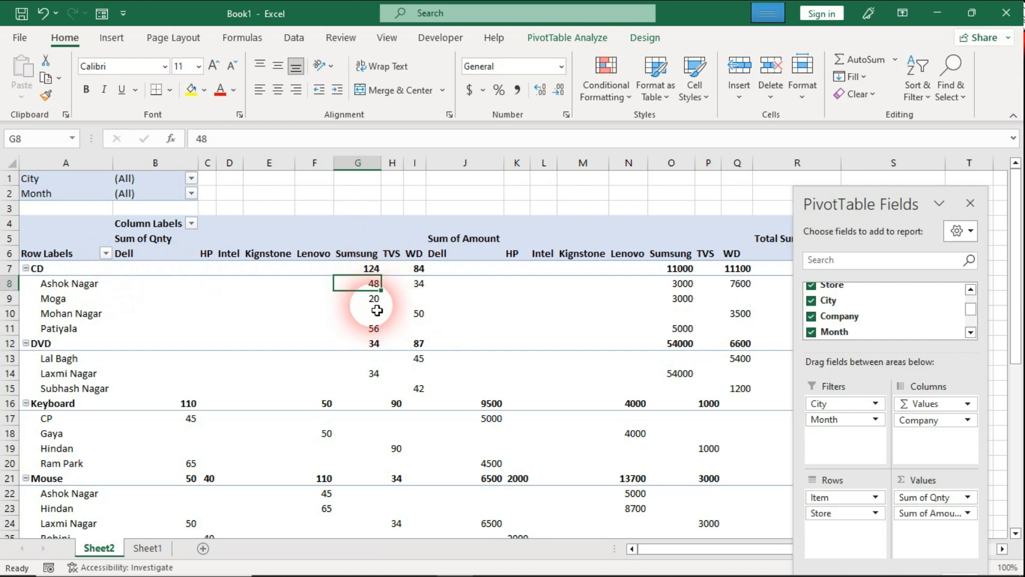
- Examine the CD quantities of the Moga and Mohan Nagar stores across the company columns
left_click(66, 302)
key("Right")
key("Right")
key("Right")
key("Right")
key("Right")
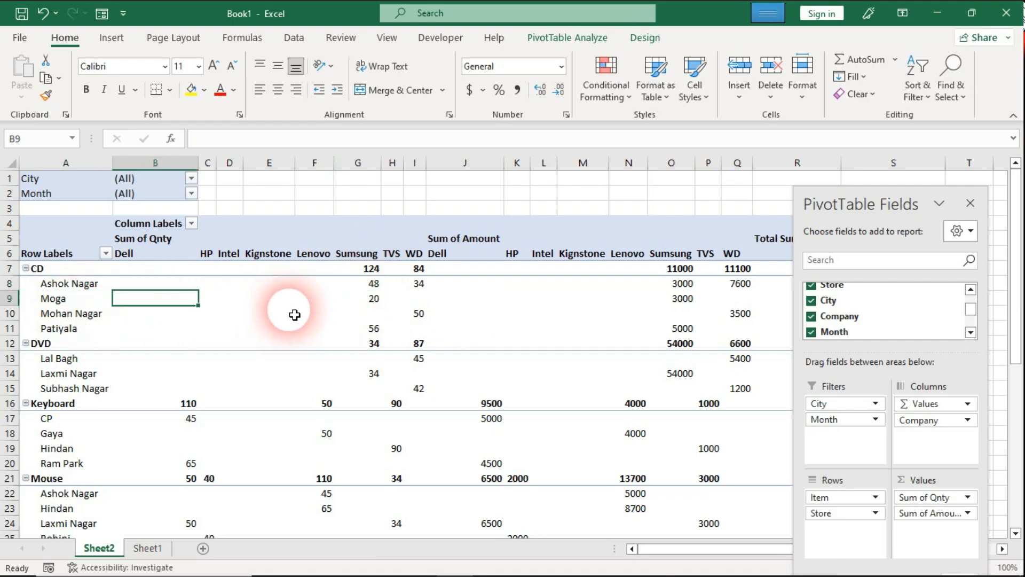
key("Right")
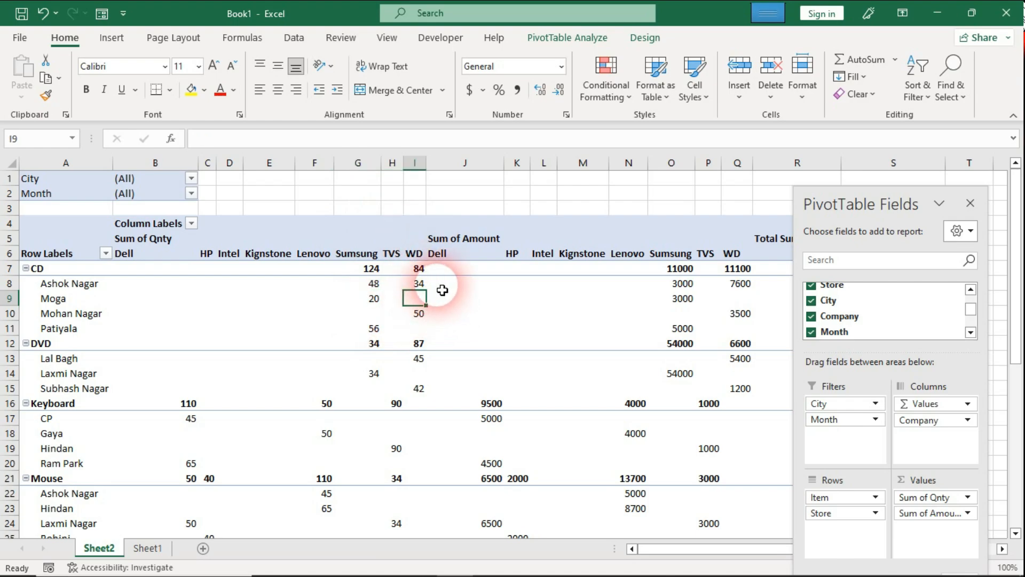
left_click(416, 314)
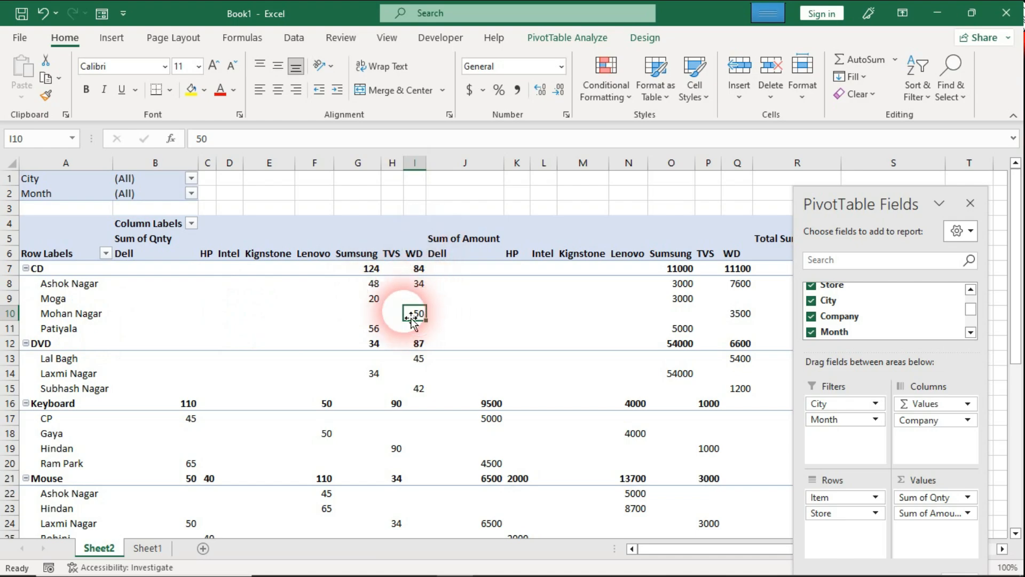
- Examine the stores listed under CD and DVD, the Dell keyboard quantities, and the rows down to the grand total
left_click(71, 278)
left_click(66, 285)
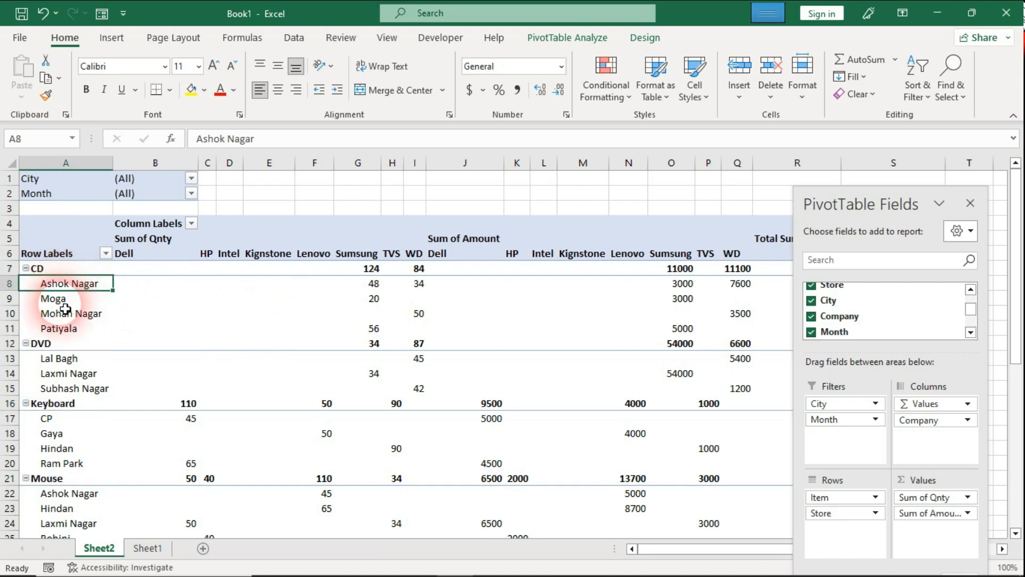
left_click(63, 300)
left_click(61, 328)
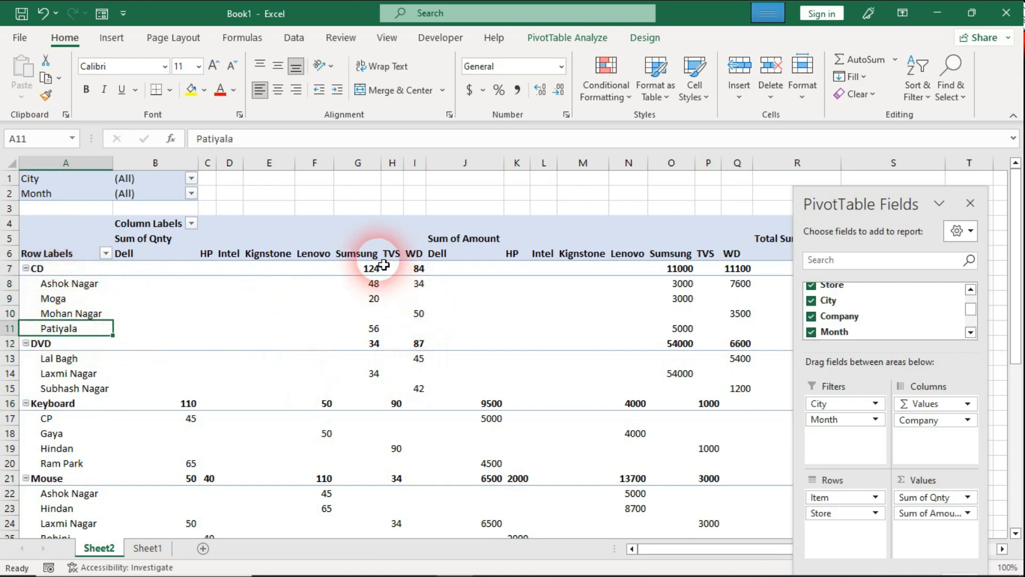
left_click(72, 359)
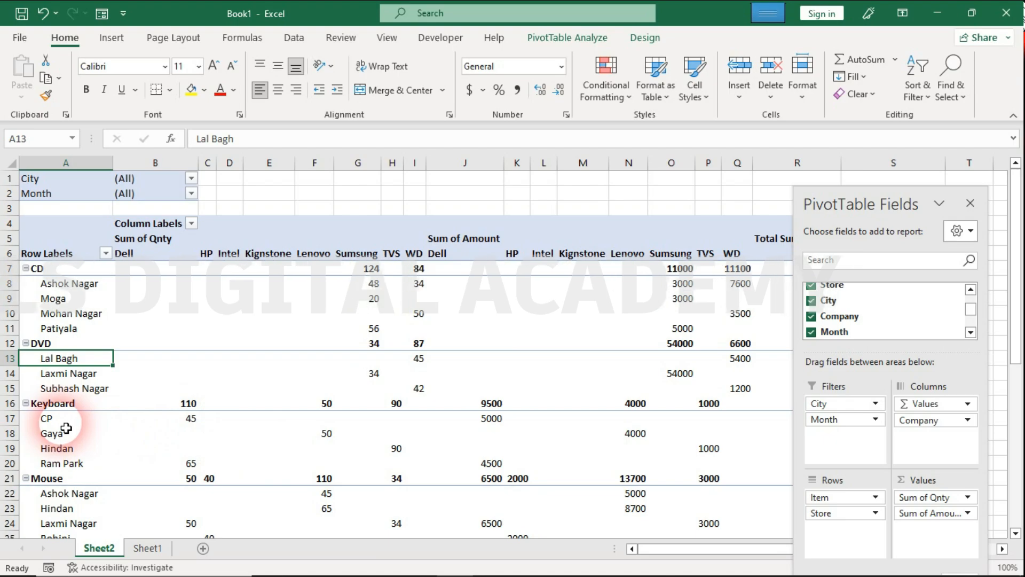
left_click(186, 418)
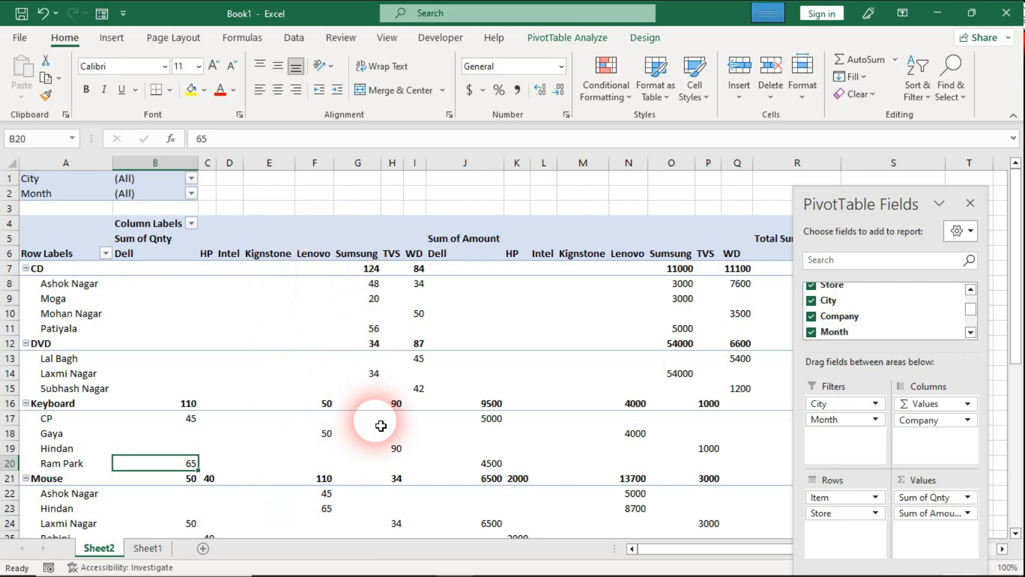
scroll(446, 374, "down", 2)
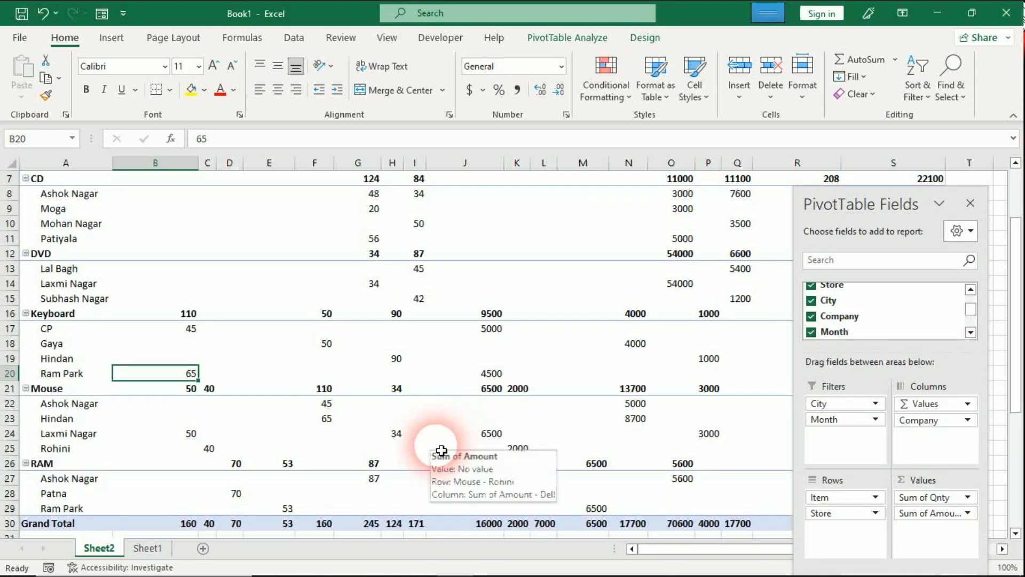
scroll(406, 443, "down", 1)
scroll(379, 439, "up", 3)
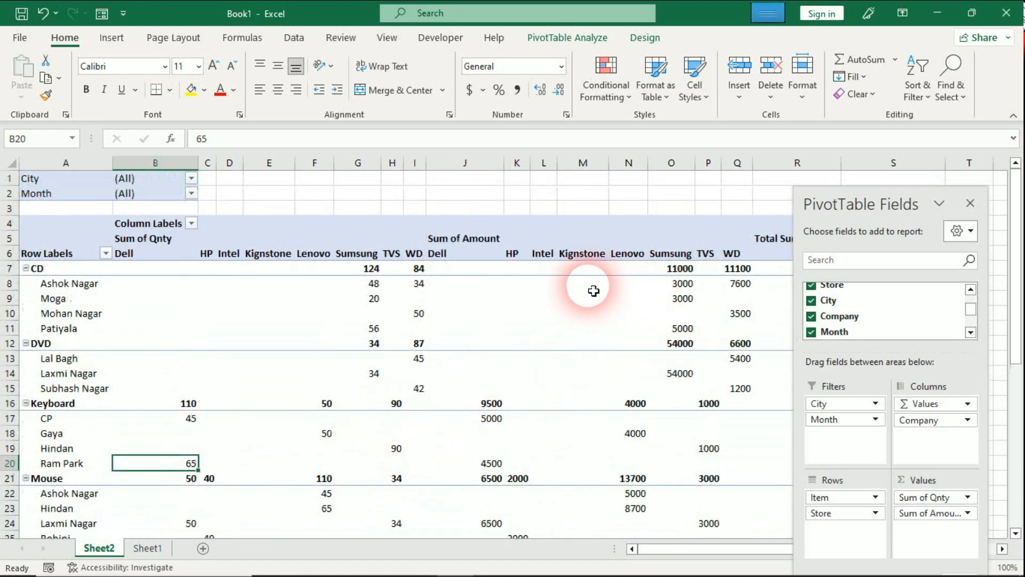
- Examine the CD amount totals for Sumsung and WD in the Sum of Amount columns
left_click(587, 284)
left_click(674, 268)
left_click(740, 268)
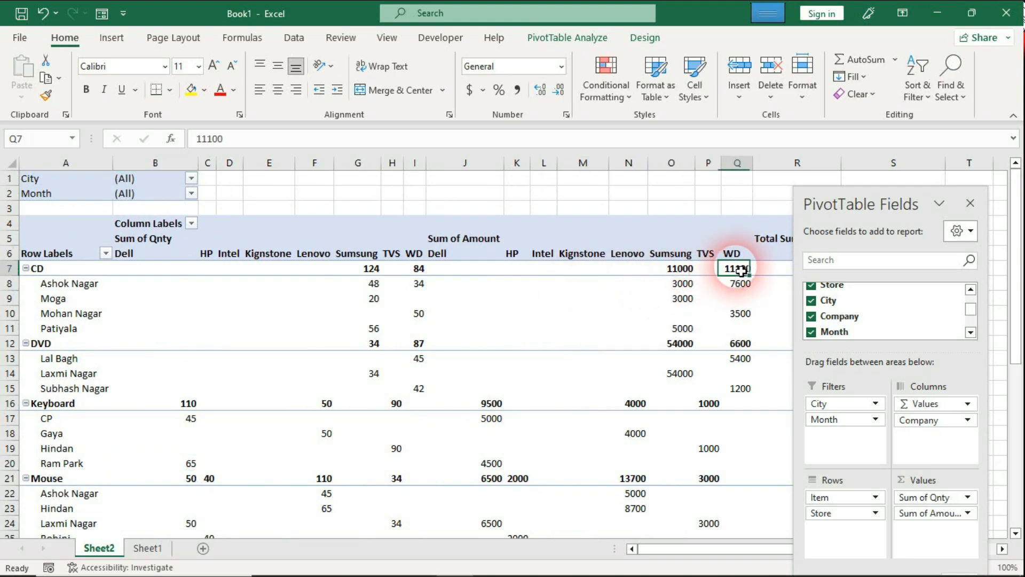
left_click_drag(664, 548, 630, 549)
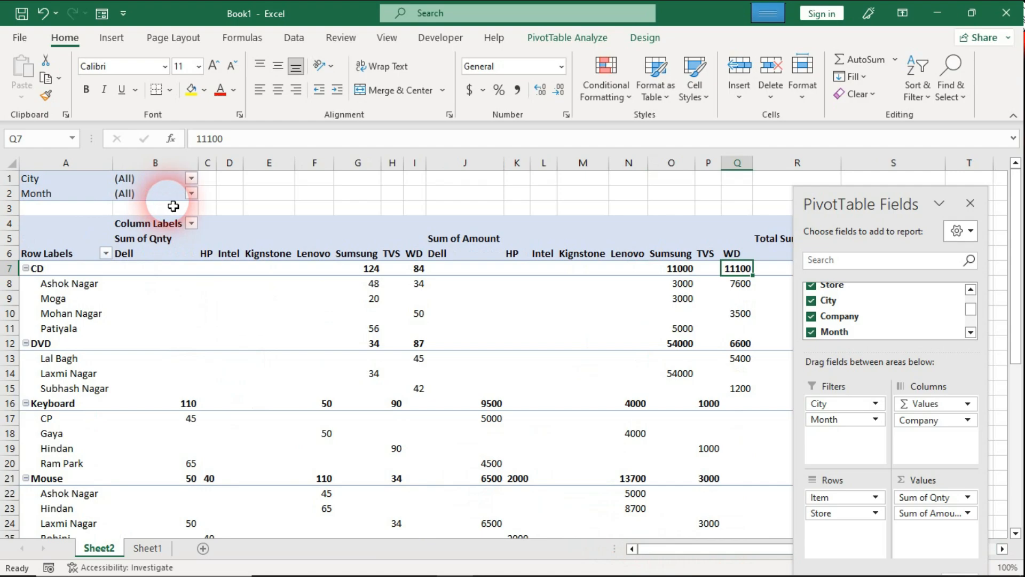
- Try filtering the PivotTable to city Delhi and month January, and reset both report filters to (All)
left_click(192, 178)
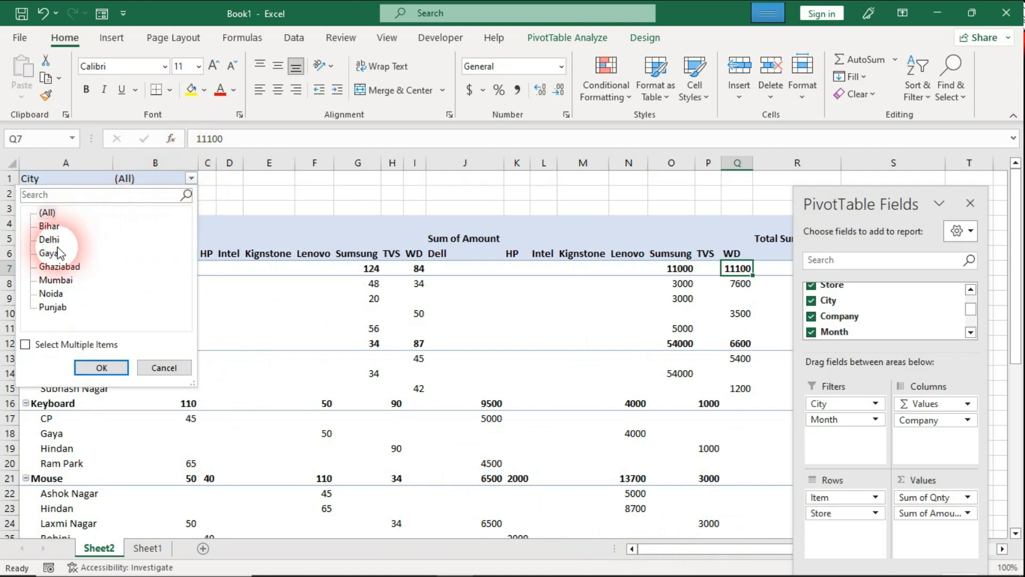
left_click(101, 367)
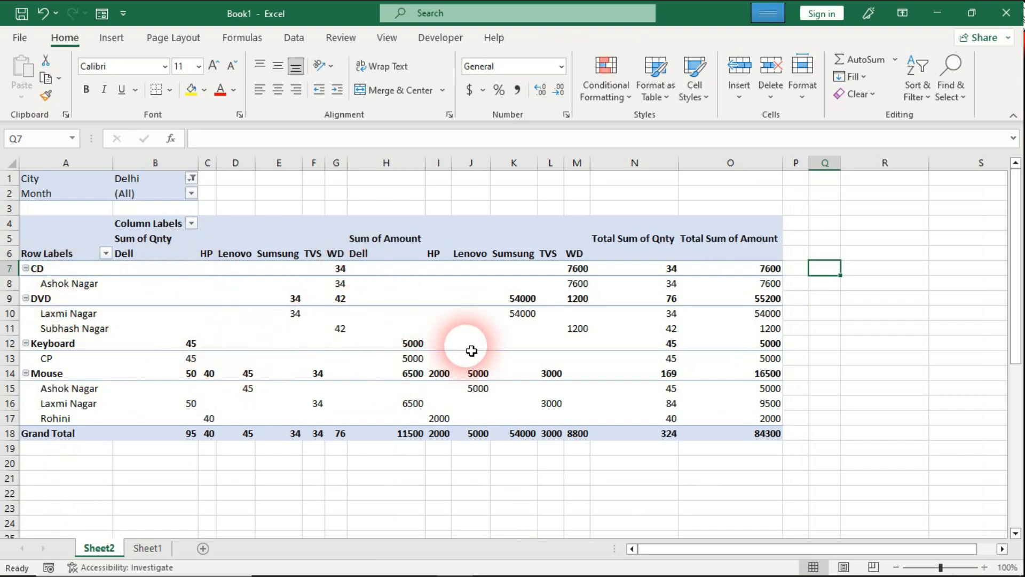
left_click(191, 193)
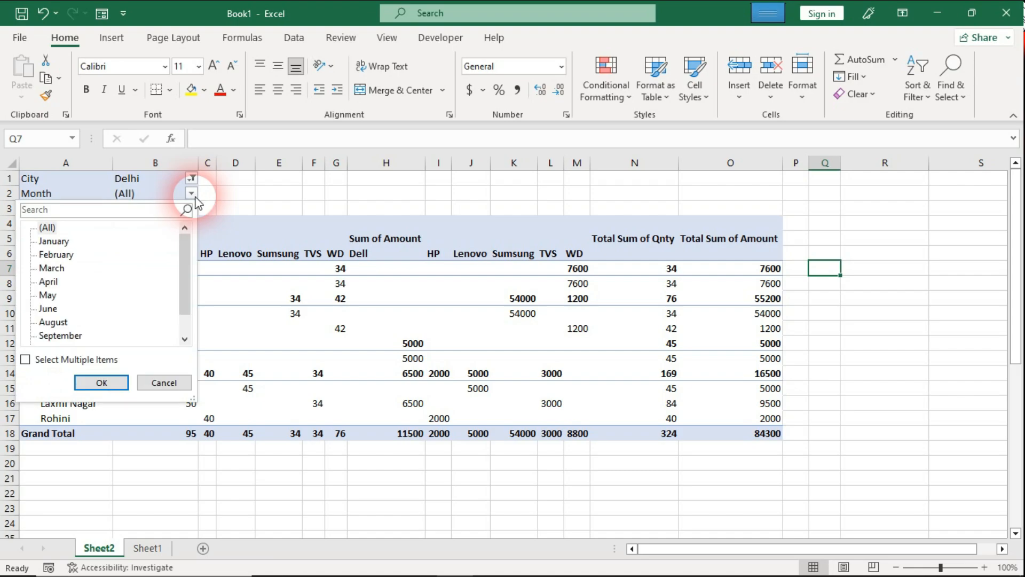
left_click(59, 243)
left_click(101, 383)
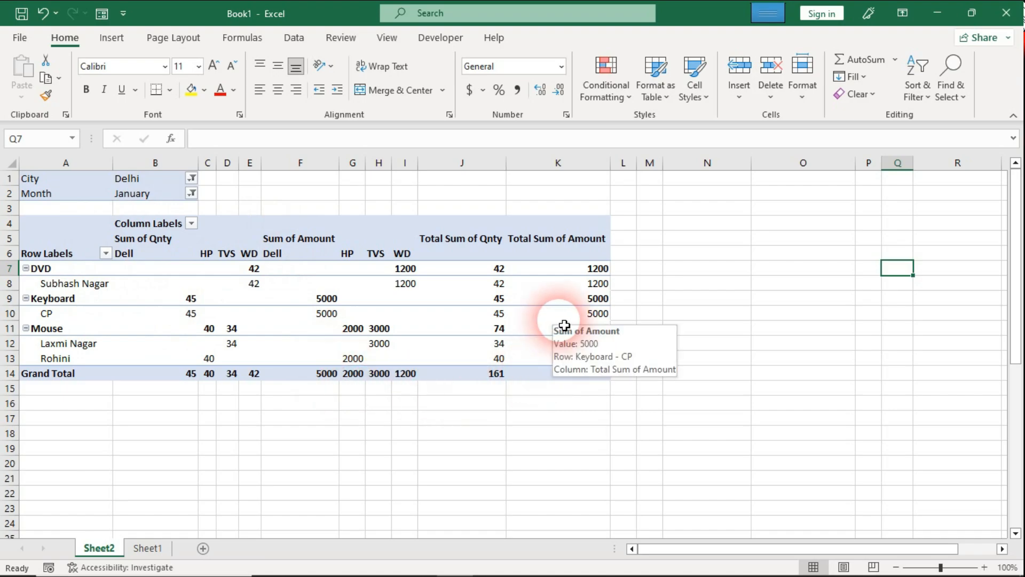
mouse_move(440, 351)
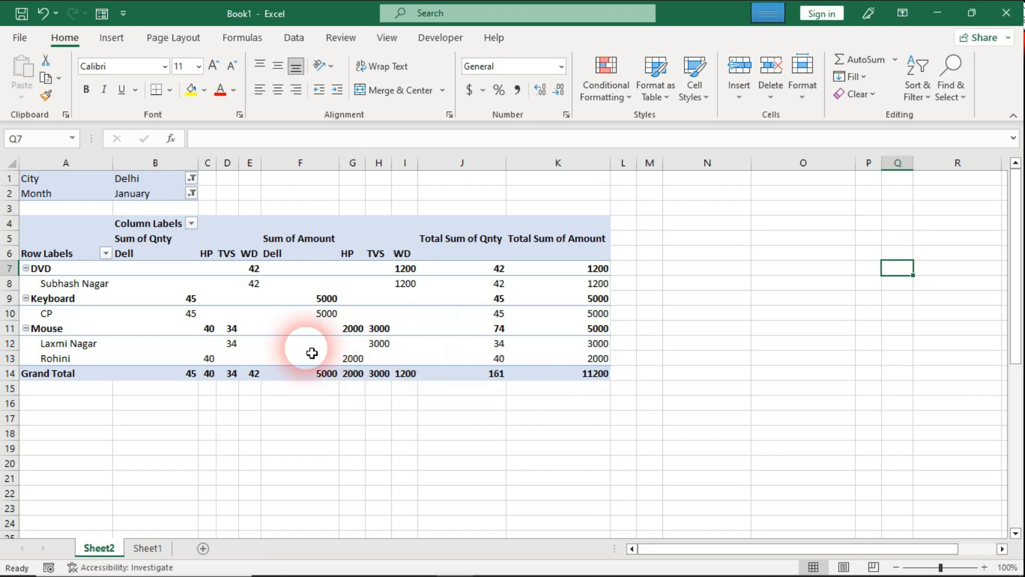
left_click(191, 193)
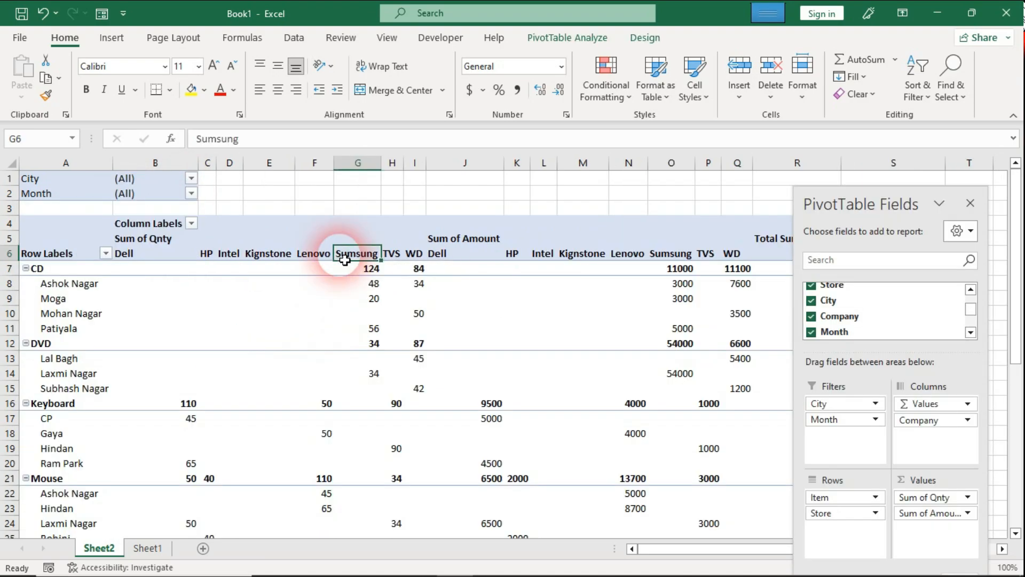
- Enable the classic PivotTable layout in the PivotTable's display options and move the field list clear of the table
right_click(340, 256)
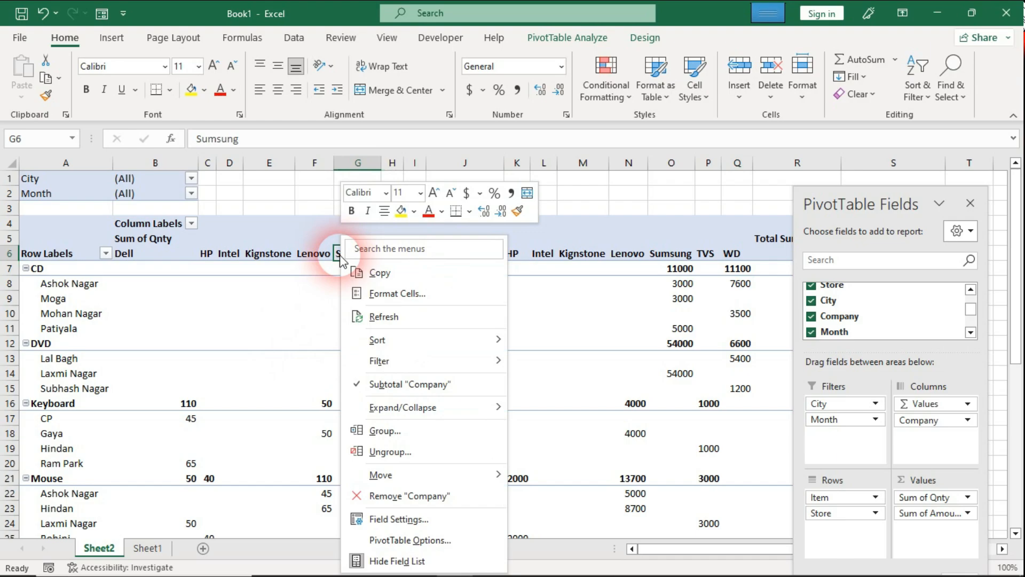
left_click(458, 540)
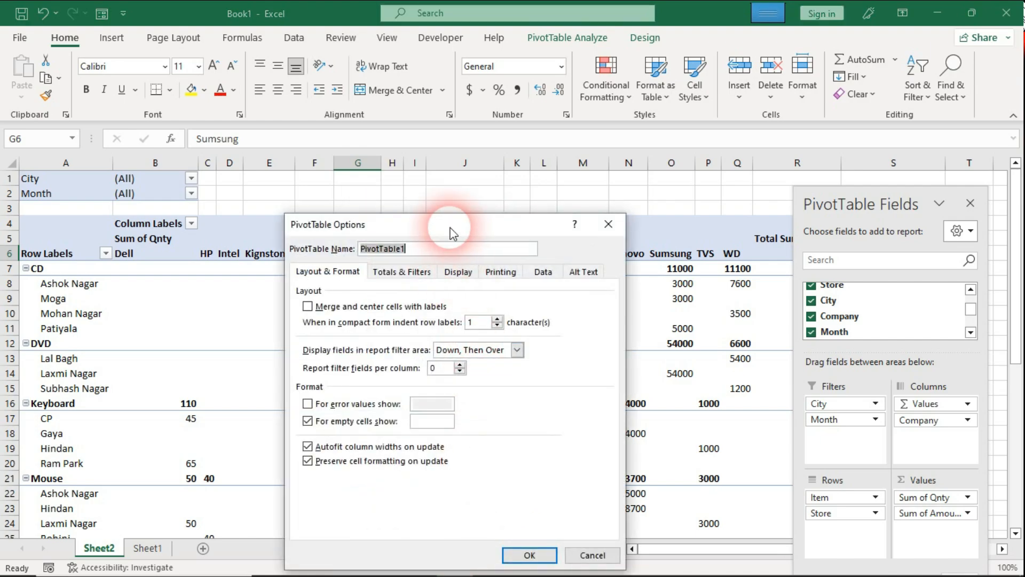
left_click_drag(451, 229, 402, 143)
left_click(412, 186)
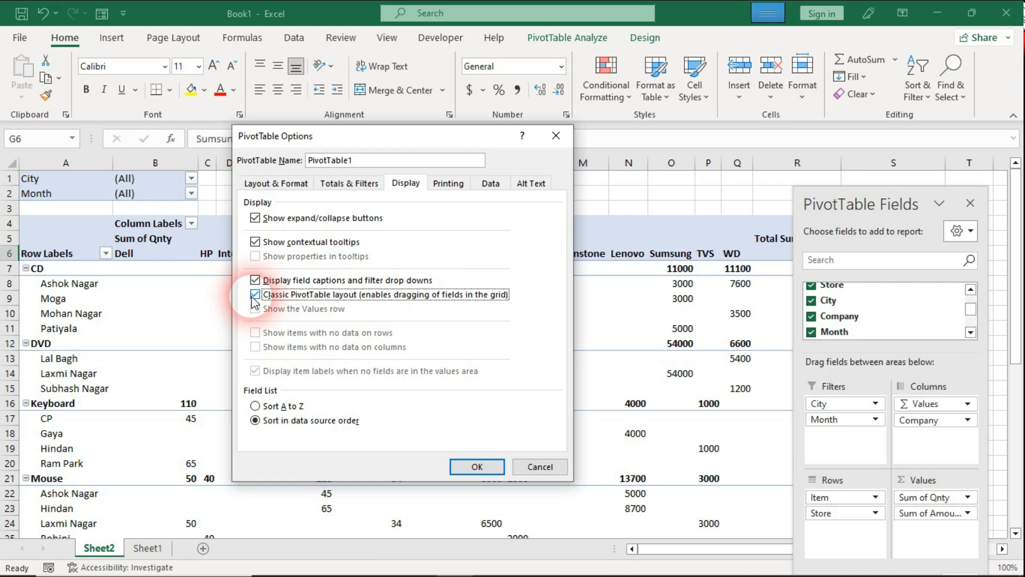
left_click(458, 464)
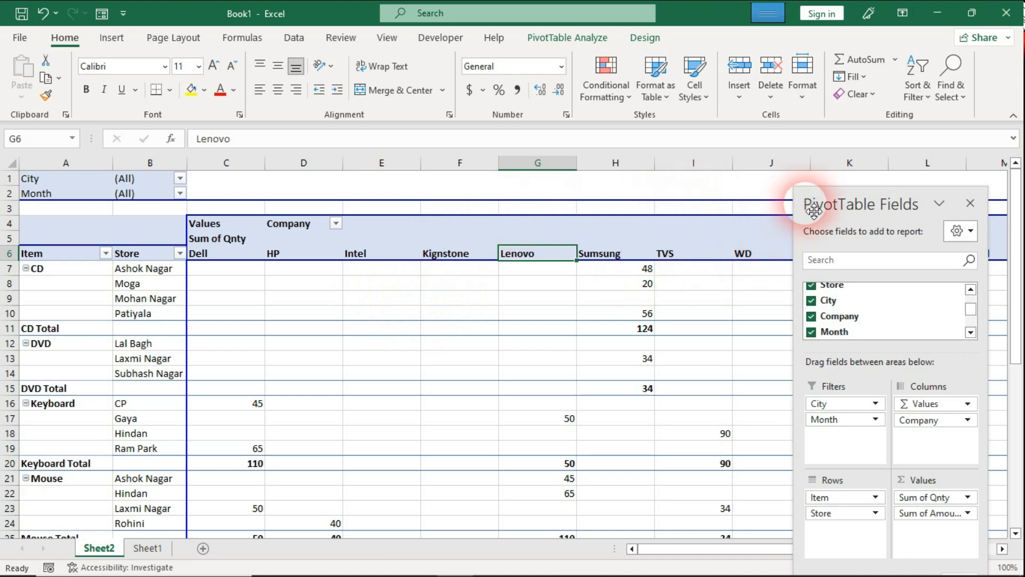
left_click_drag(798, 203, 413, 561)
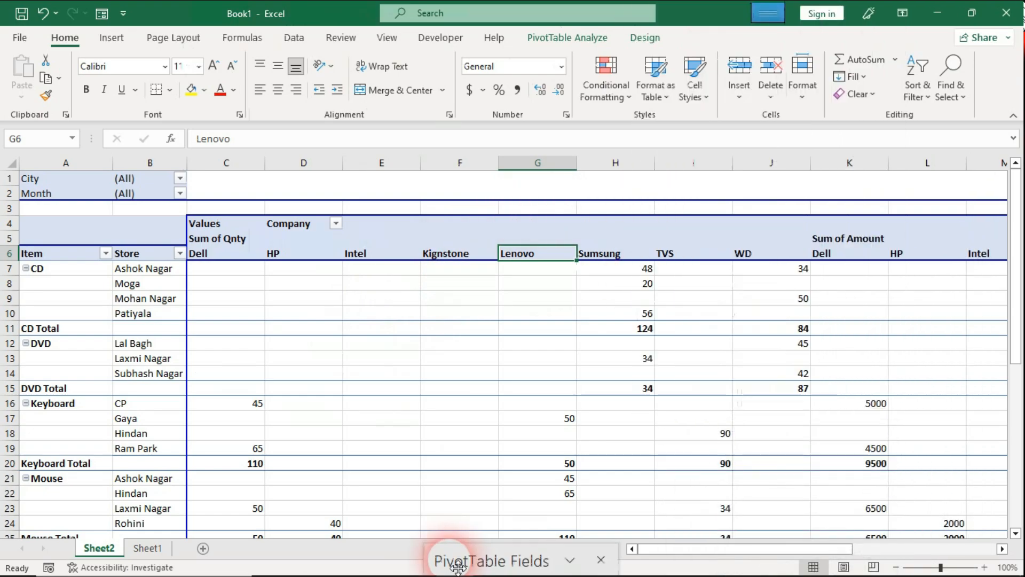
- Examine the classic layout's separate Item and Store columns, the item total rows and the Sumsung CD quantities
left_click(90, 286)
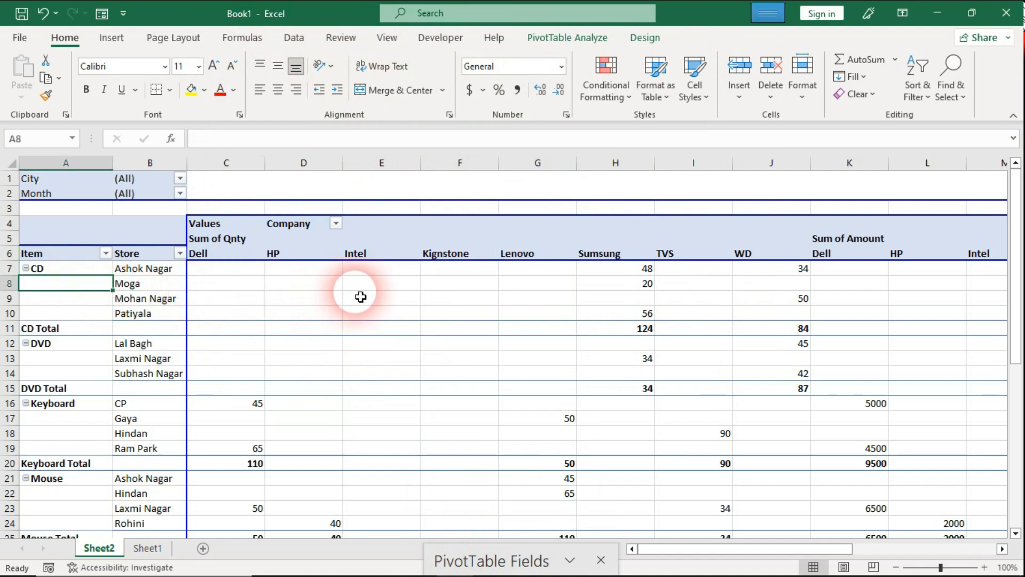
mouse_move(361, 295)
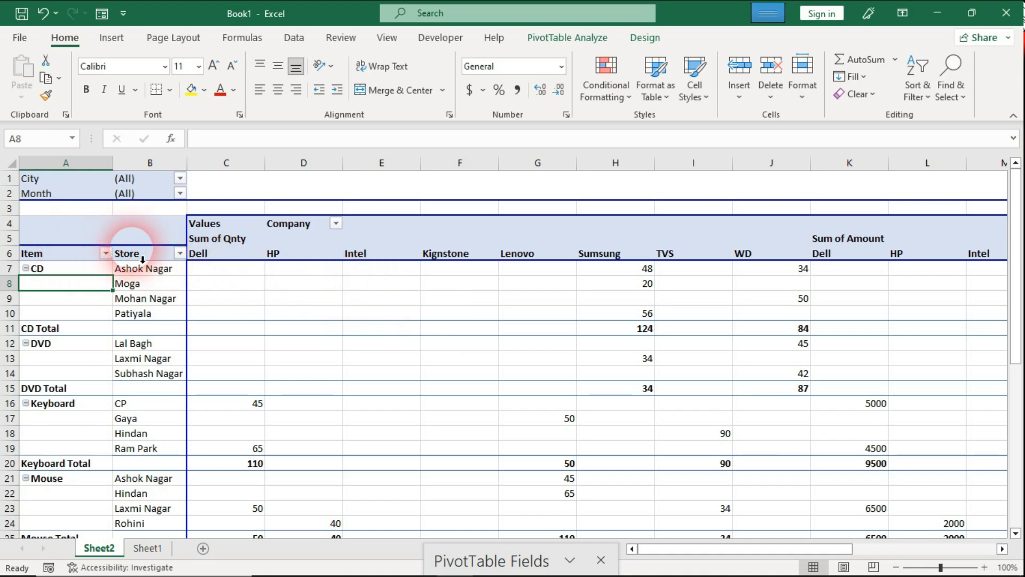
left_click(50, 259)
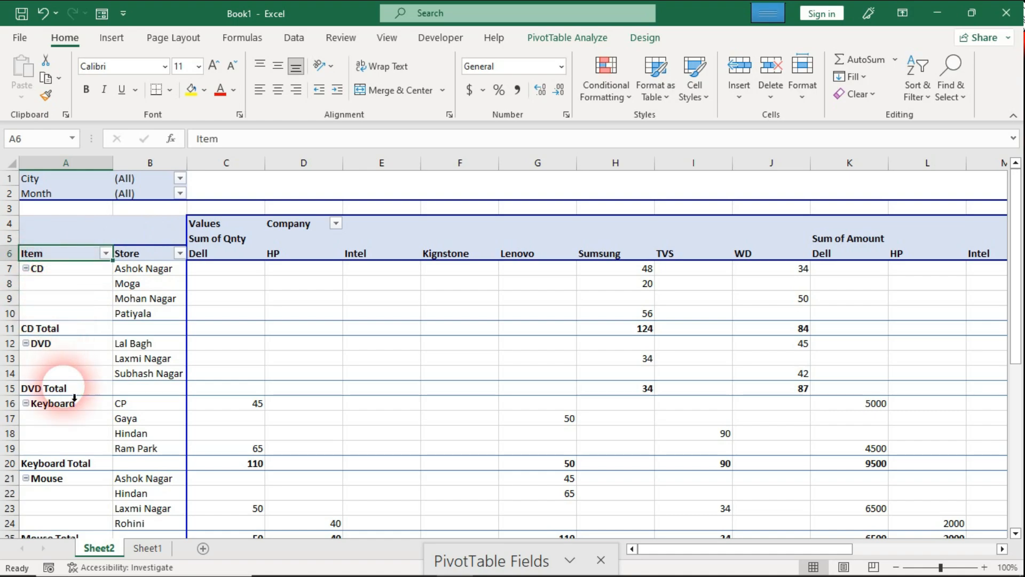
left_click(137, 253)
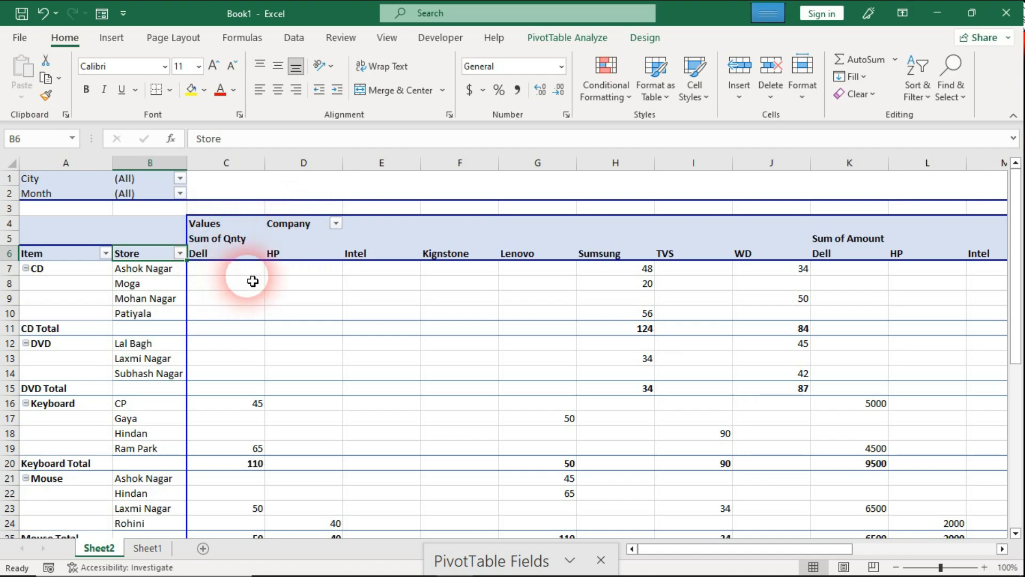
scroll(320, 374, "down", 2)
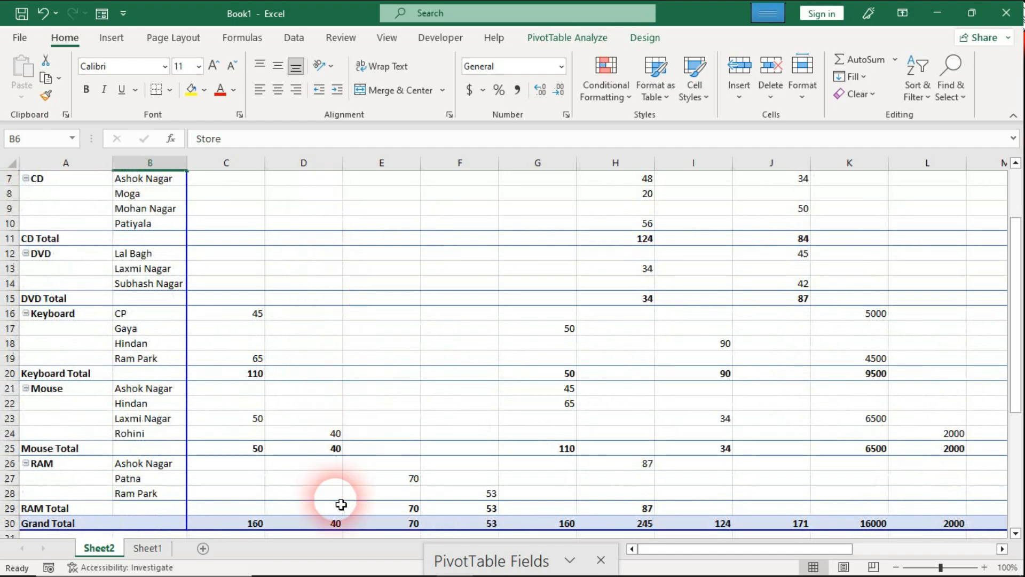
scroll(342, 492, "up", 2)
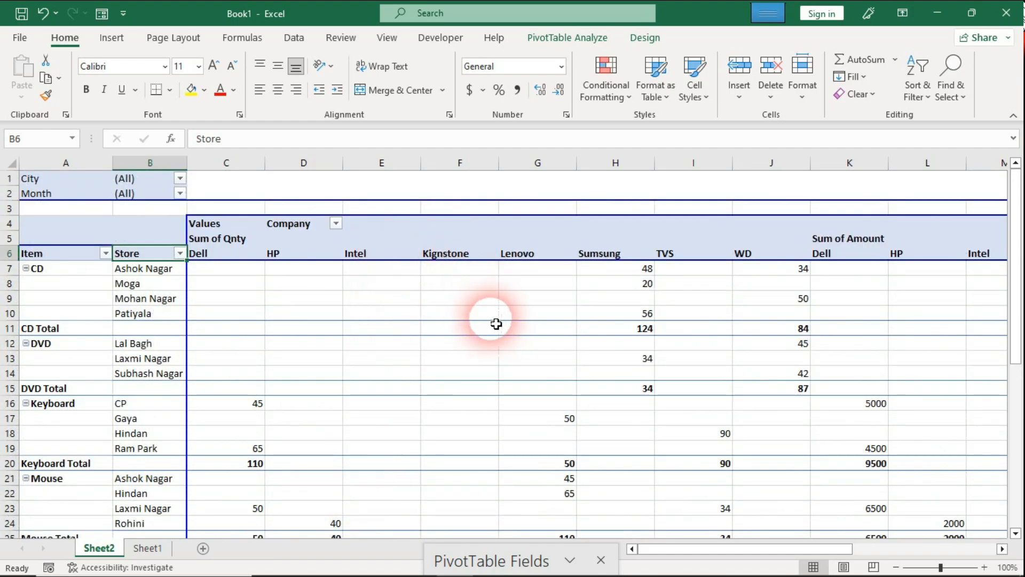
left_click(629, 269)
left_click(638, 299)
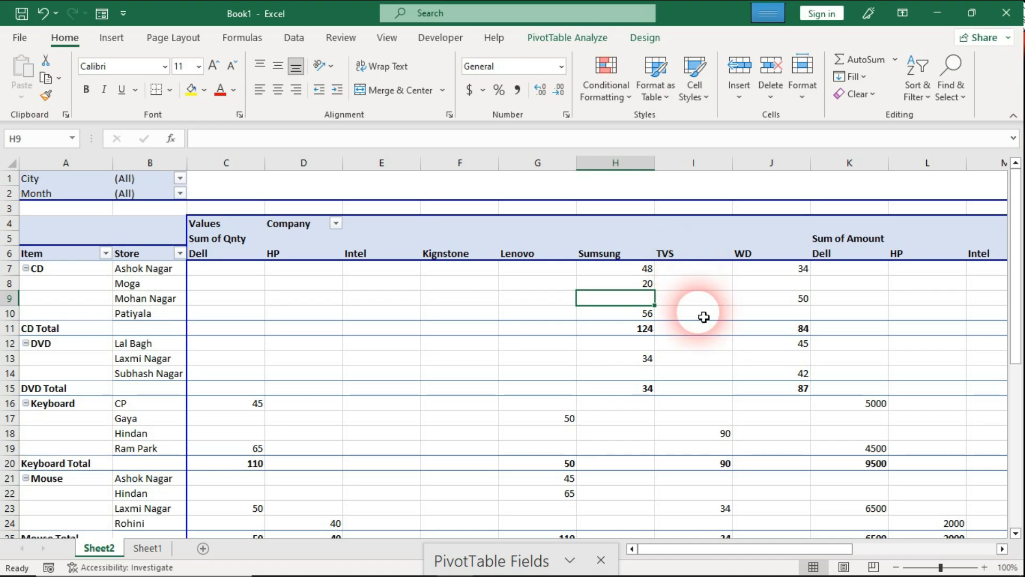
left_click(482, 354)
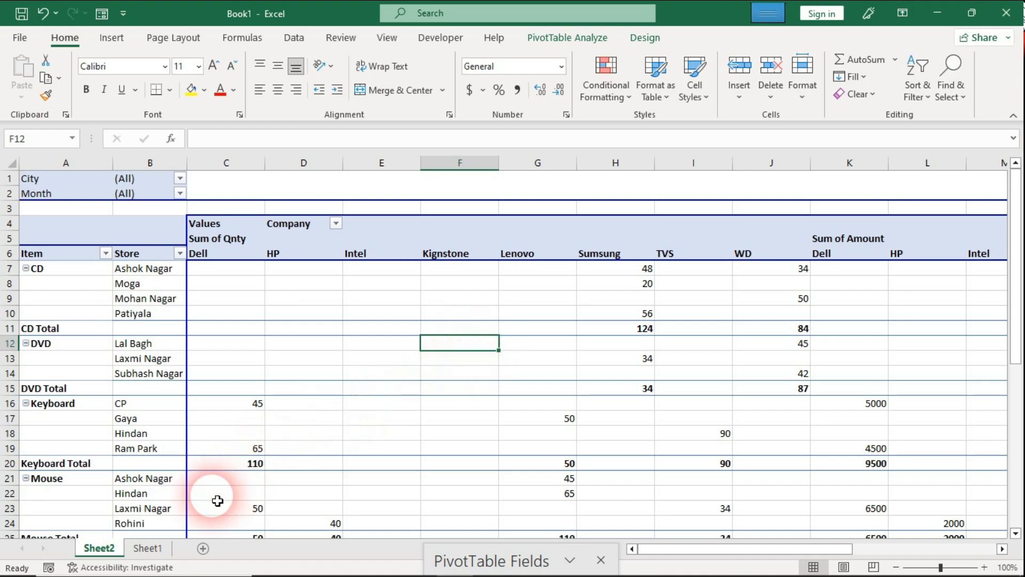
- Try inserting a PivotTable from Sheet1 data A1:H21 onto the existing worksheet, with location Sheet1!K3:O13
left_click(149, 548)
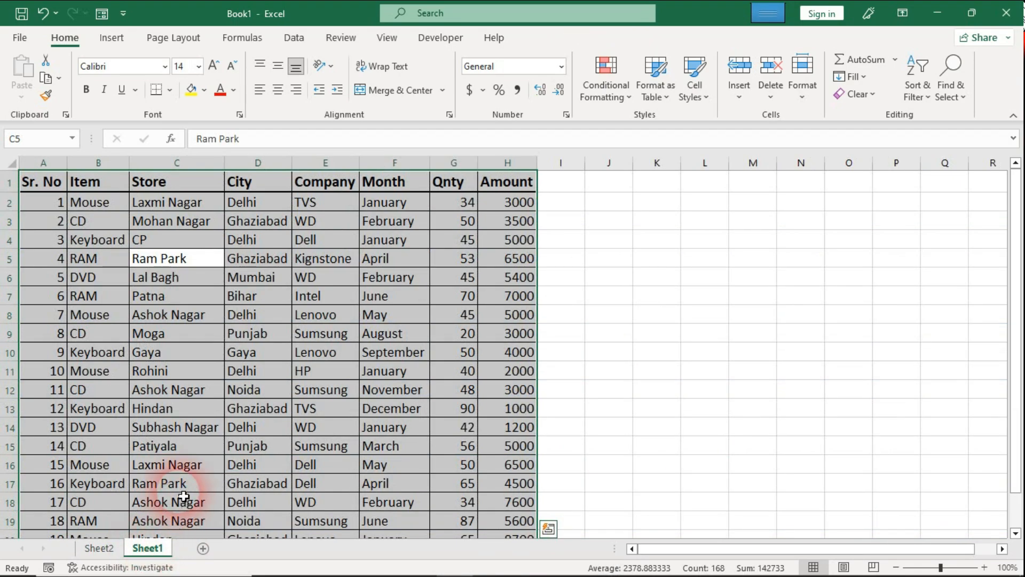
left_click(111, 37)
left_click(22, 96)
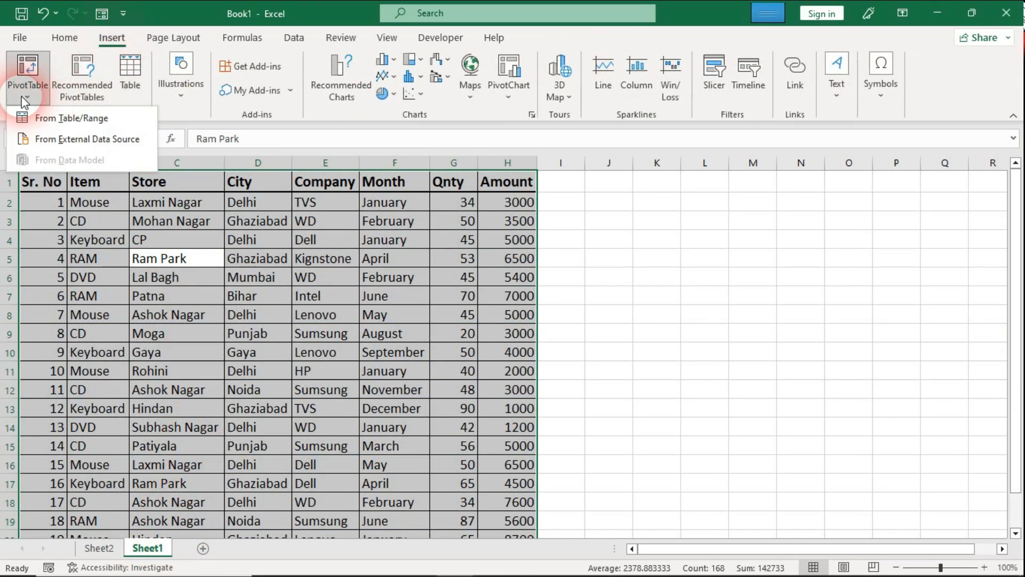
left_click(116, 123)
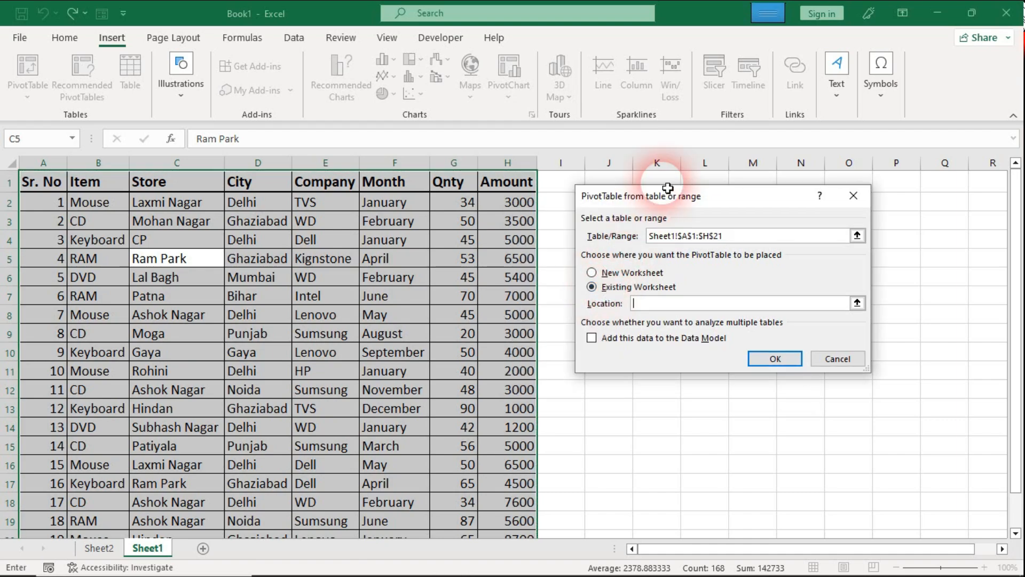
left_click_drag(682, 198, 340, 259)
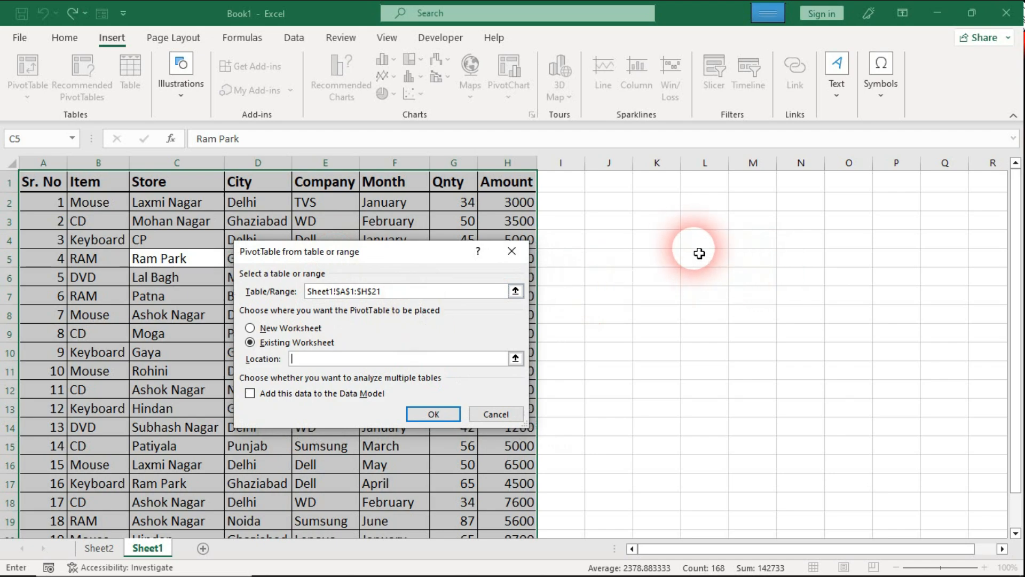
left_click_drag(669, 225, 854, 412)
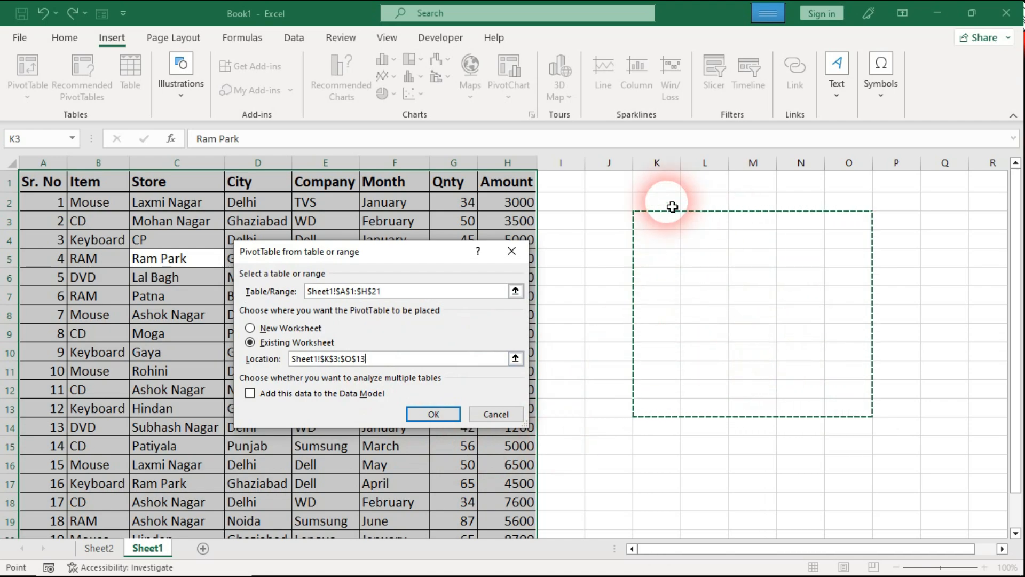
left_click(426, 415)
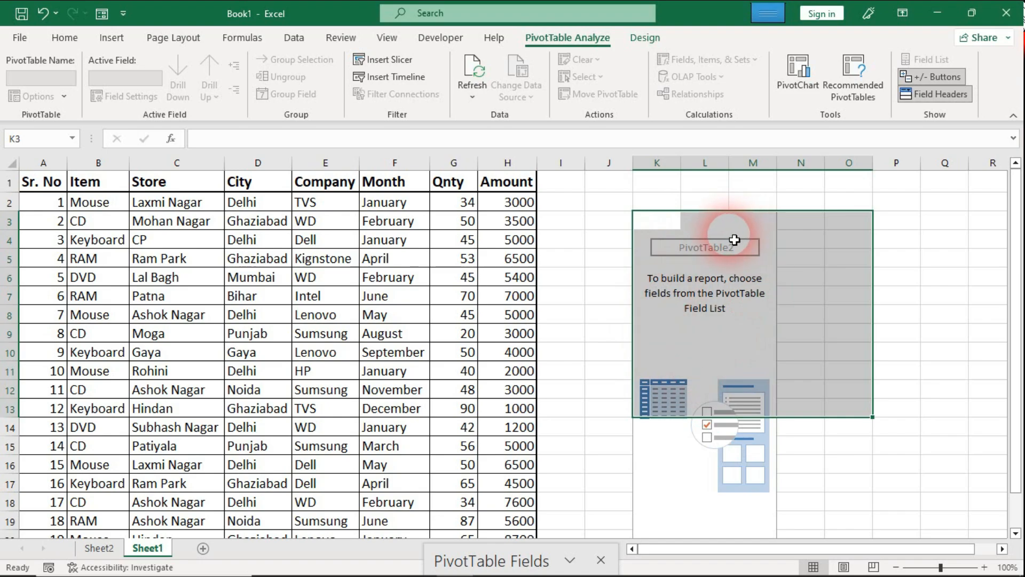
- Try building the report beside the data with Item and Store as rows and Qnty and Amount as summed values
left_click_drag(526, 562, 398, 165)
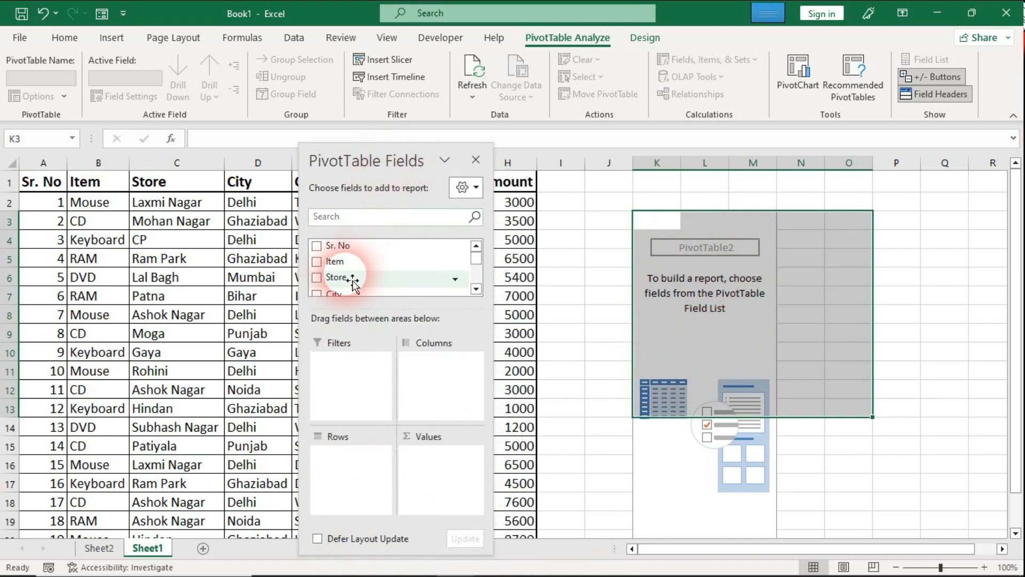
left_click_drag(354, 263, 350, 463)
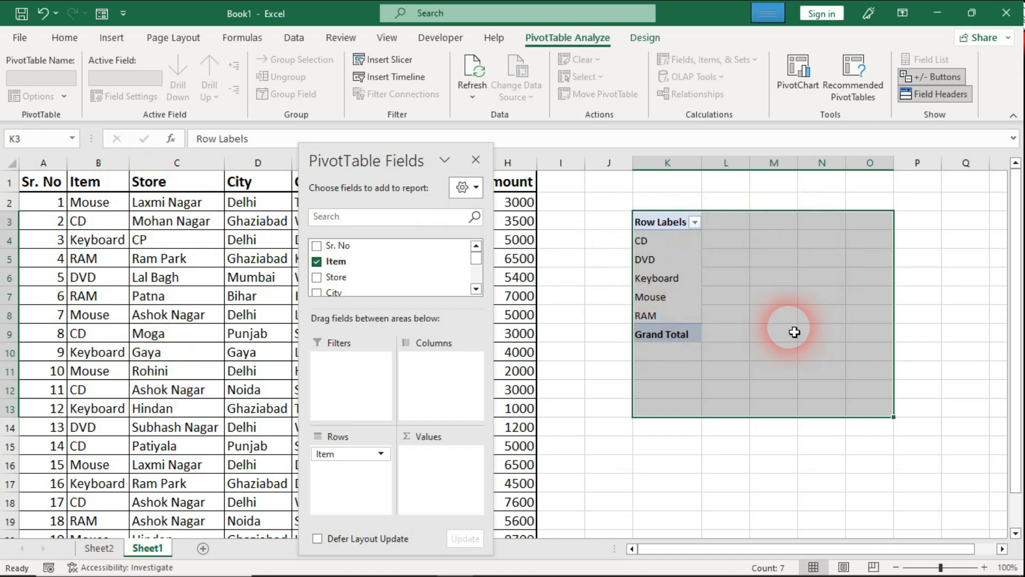
left_click_drag(342, 277, 374, 483)
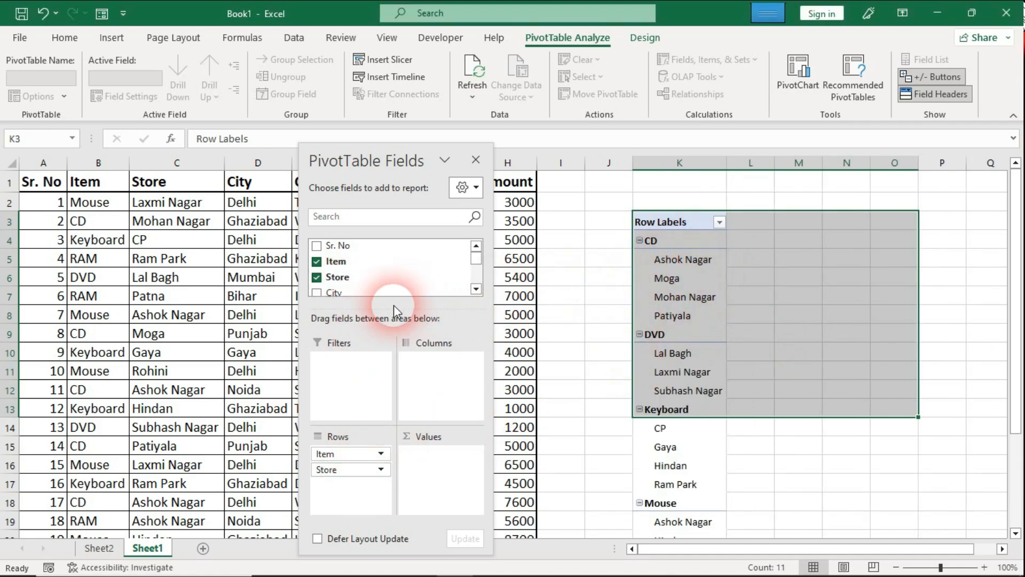
scroll(359, 291, "down", 2)
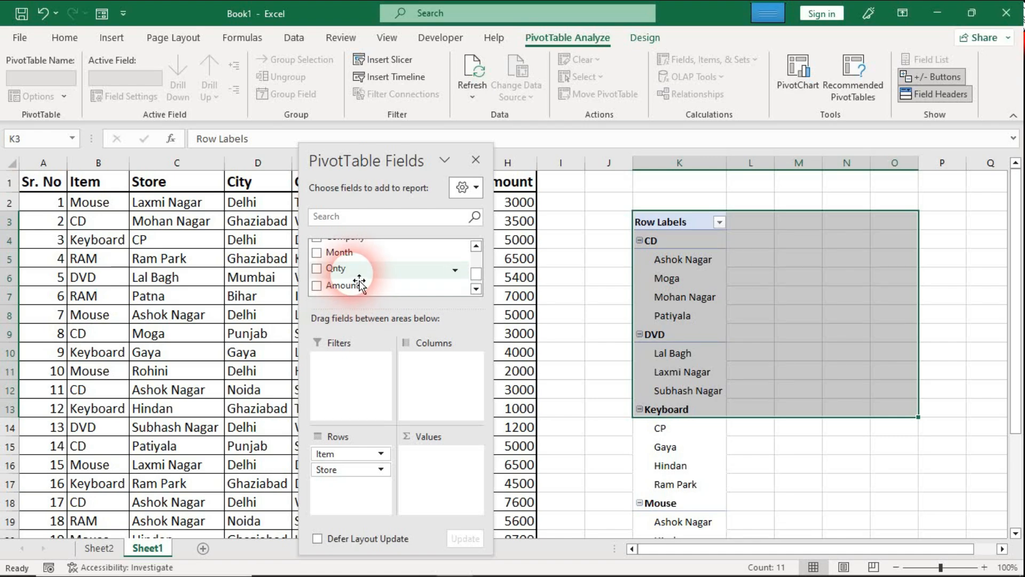
left_click_drag(359, 281, 454, 456)
left_click_drag(367, 291, 435, 471)
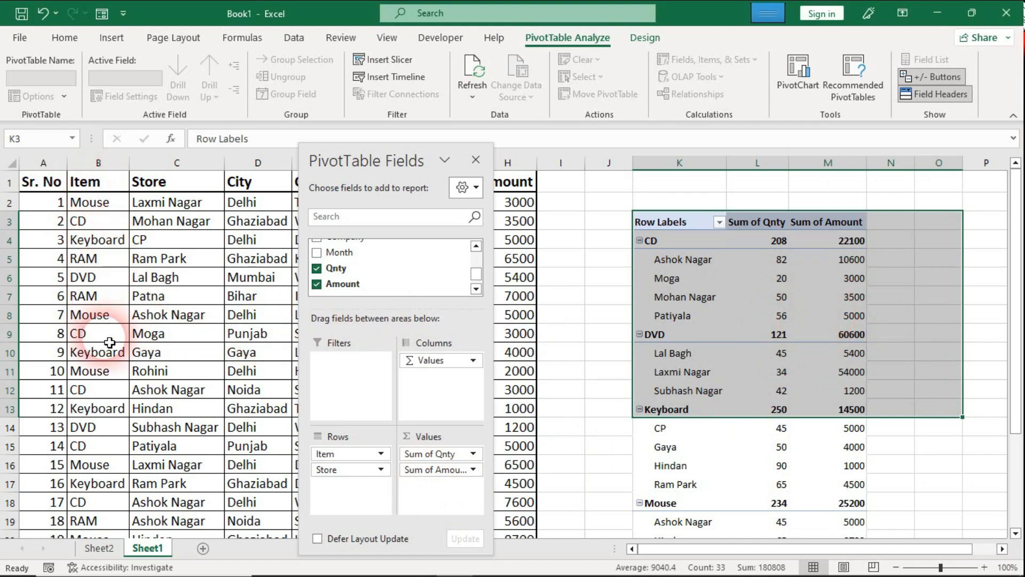
mouse_move(775, 303)
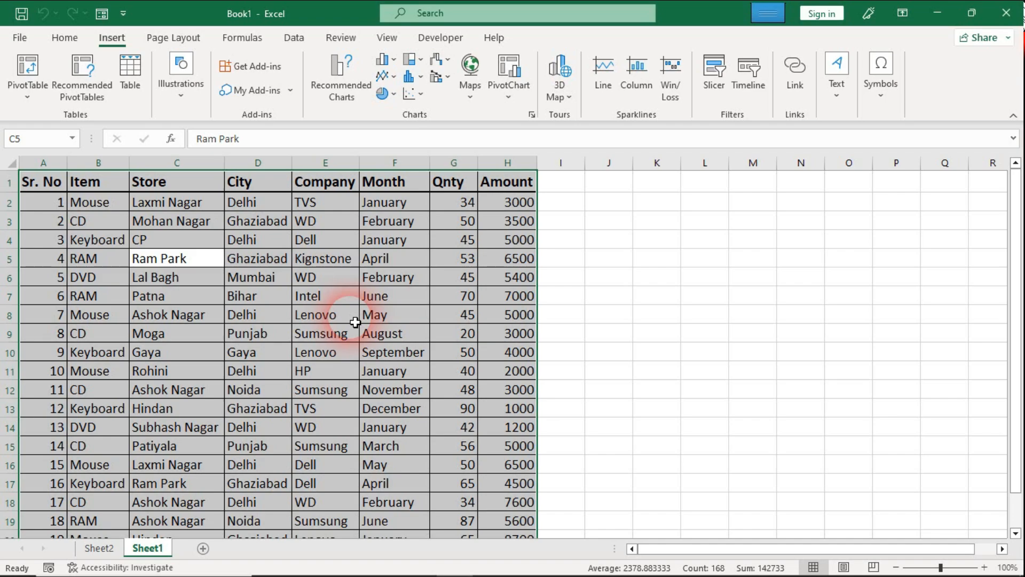
- Preview the recommended PivotTables by item, city and company, and insert the one for Sum of Qnty by Company
left_click(87, 72)
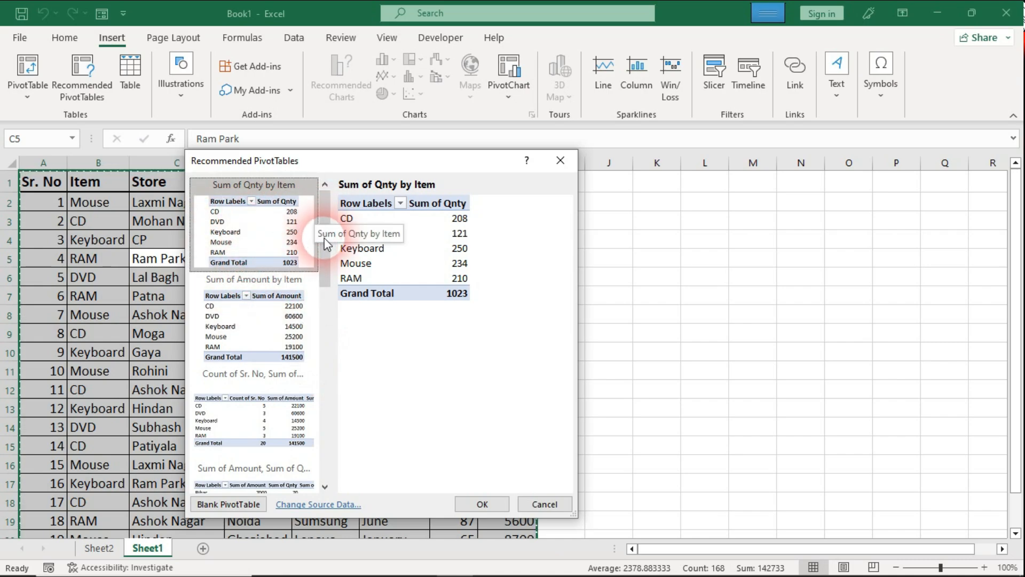
left_click_drag(321, 228, 321, 272)
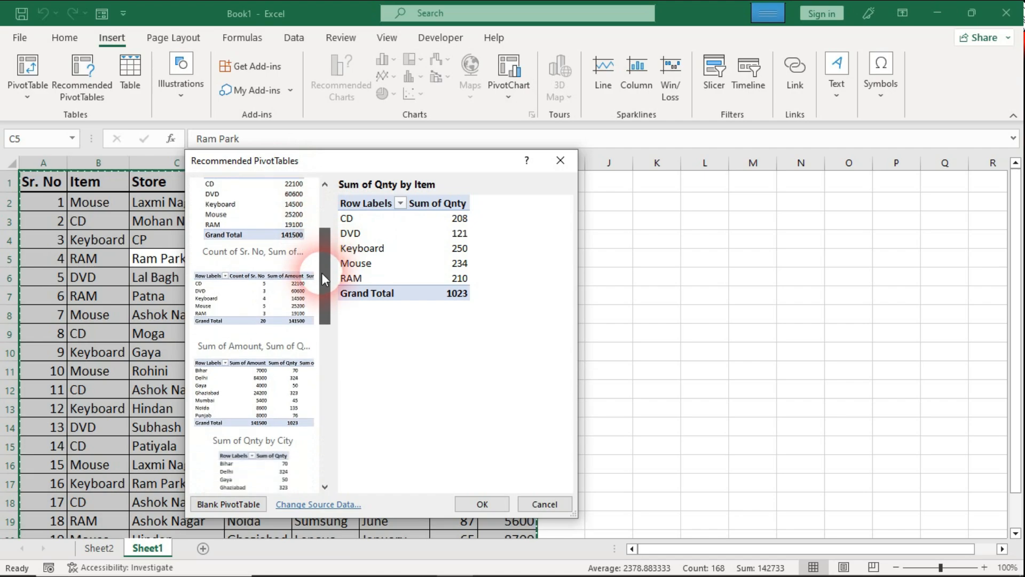
left_click(260, 375)
scroll(263, 427, "down", 3)
left_click(277, 465)
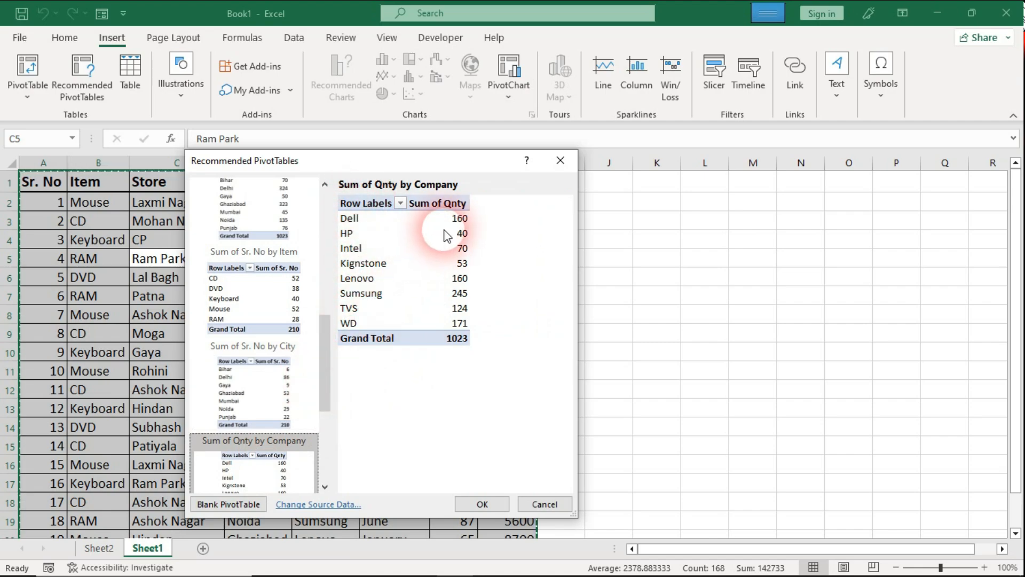
left_click(270, 412)
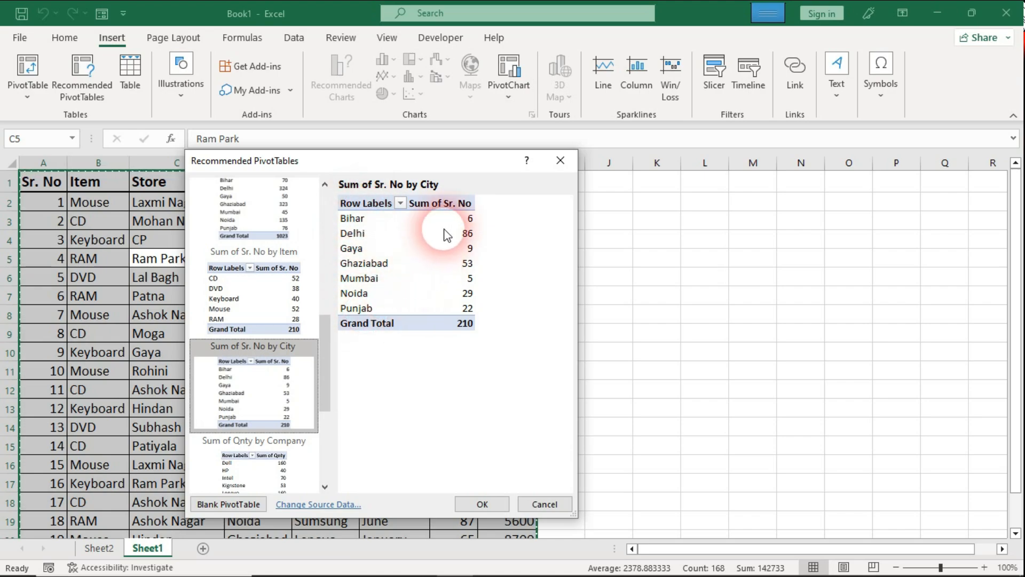
left_click(264, 310)
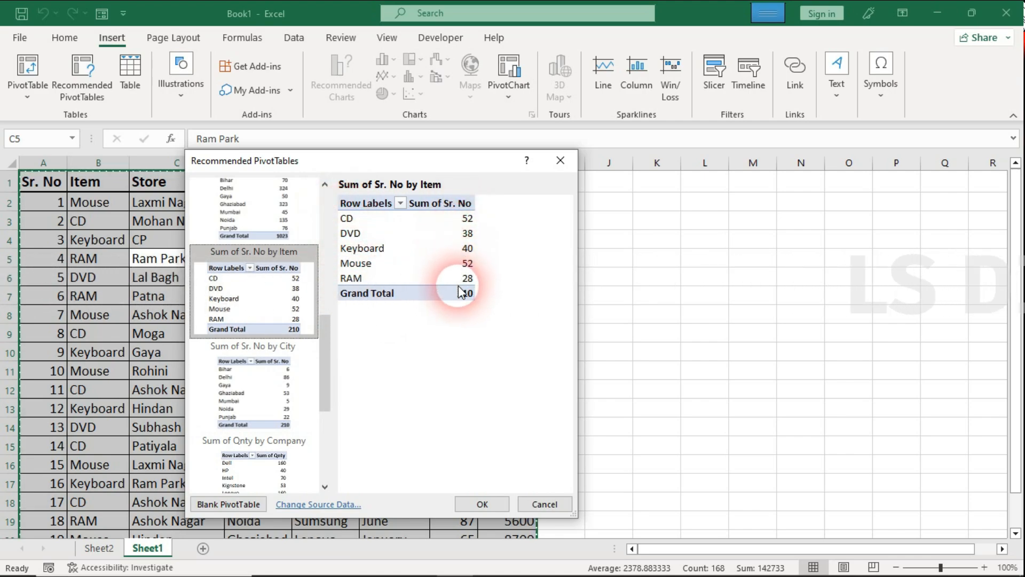
left_click(237, 206)
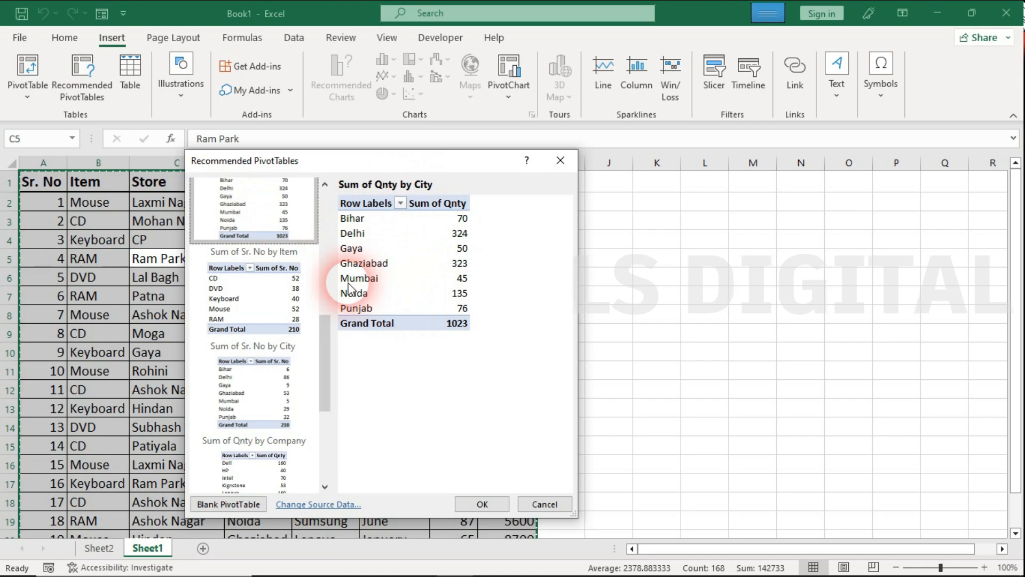
left_click(261, 368)
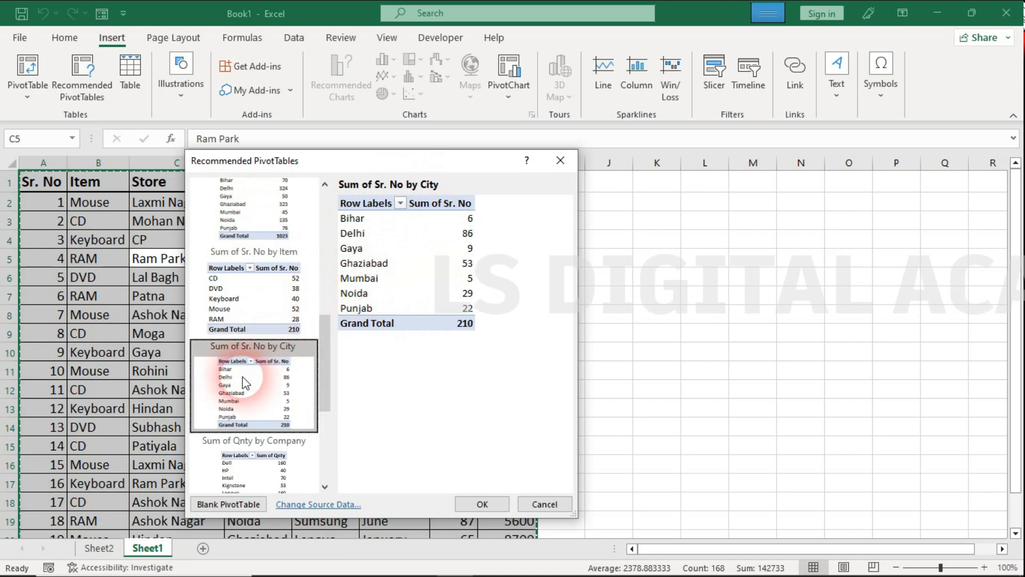
left_click(278, 447)
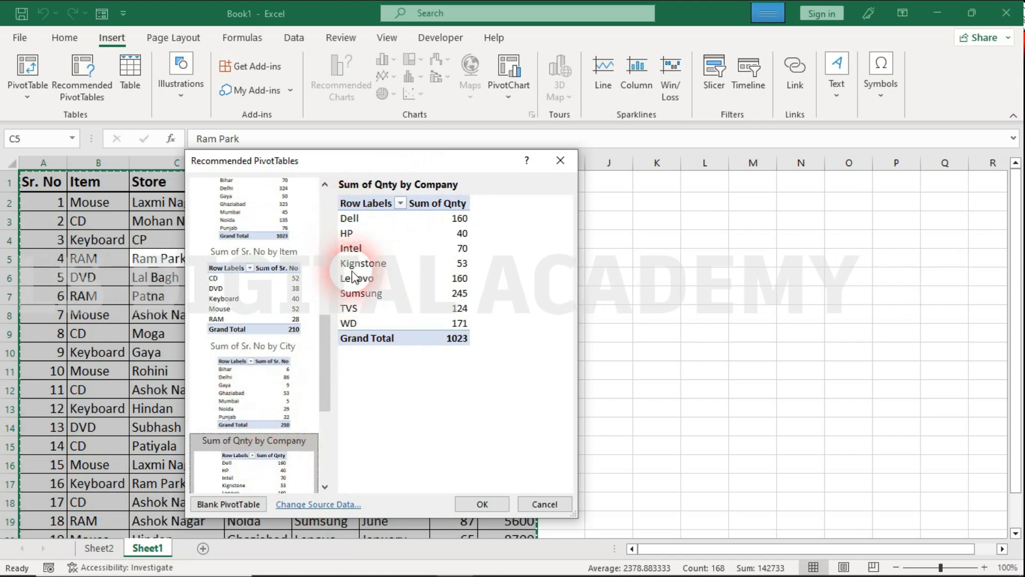
left_click(480, 504)
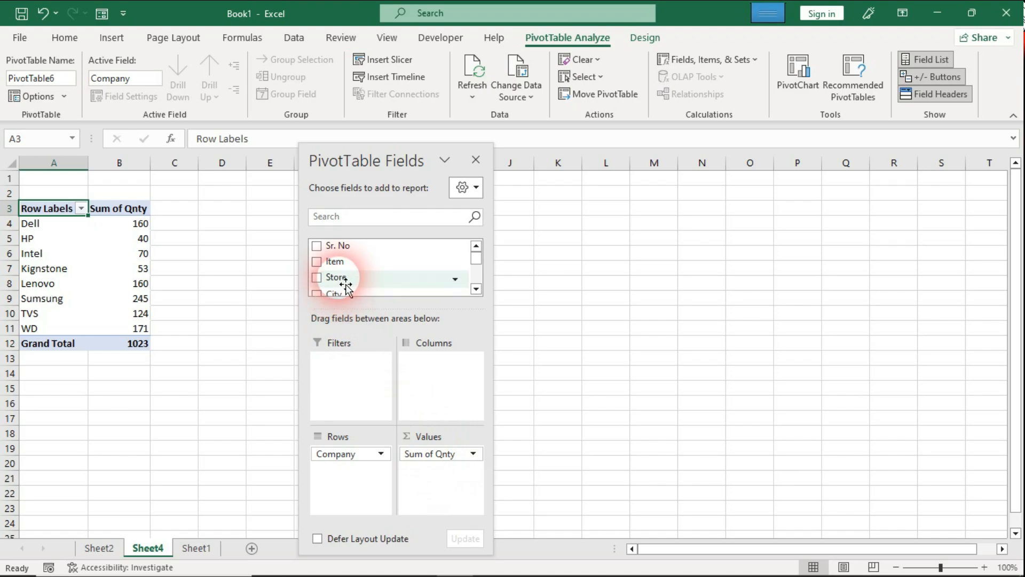
- Try adding the Store field below Company in the PivotTable rows, and remove it again
left_click_drag(362, 286, 368, 477)
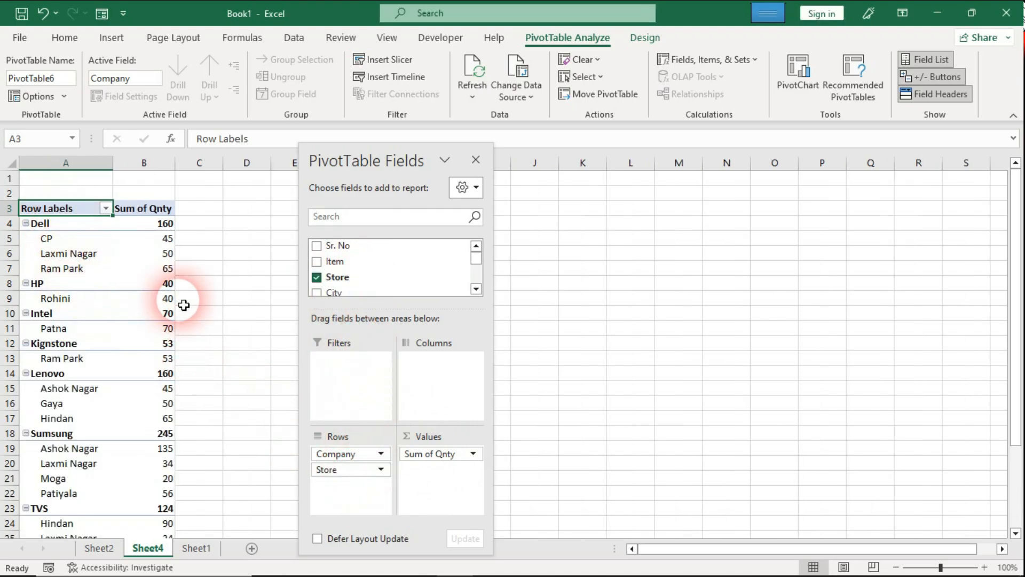
left_click(317, 278)
scroll(337, 287, "down", 2)
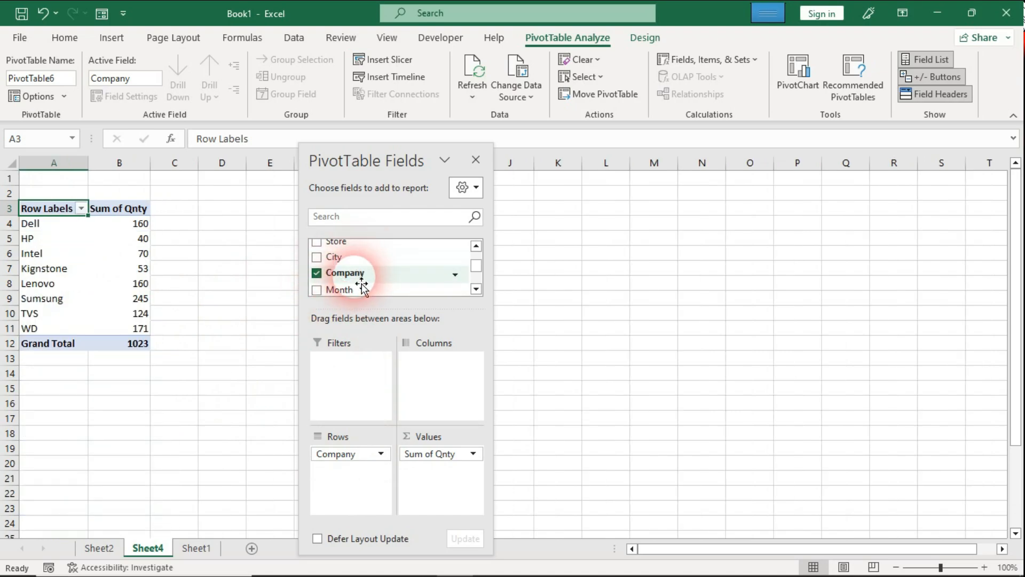
scroll(361, 284, "up", 2)
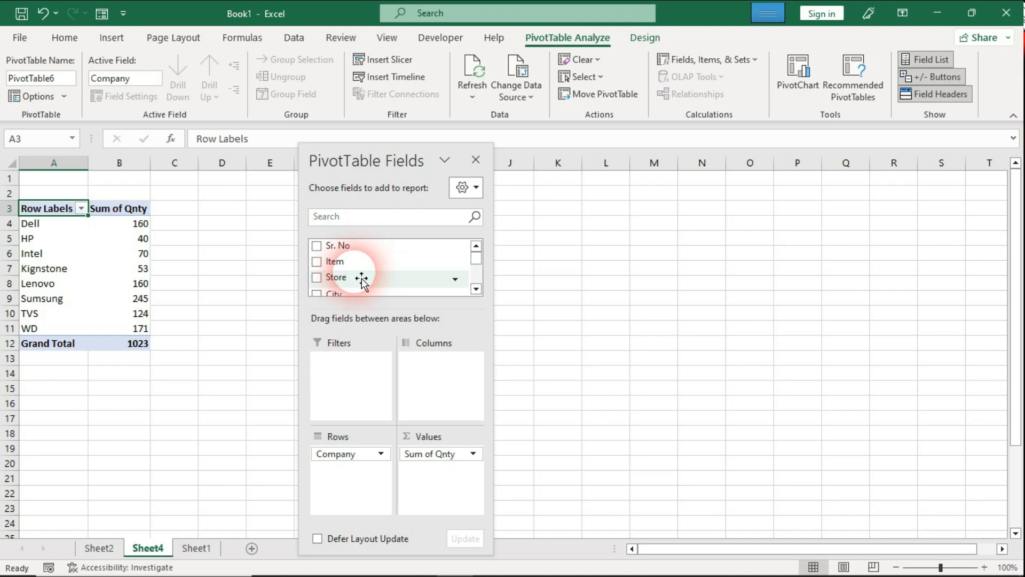
- Close the field list, convert Sheet1 range A1:H21 into a table with headers, and apply the blue solid-header table style
left_click(475, 160)
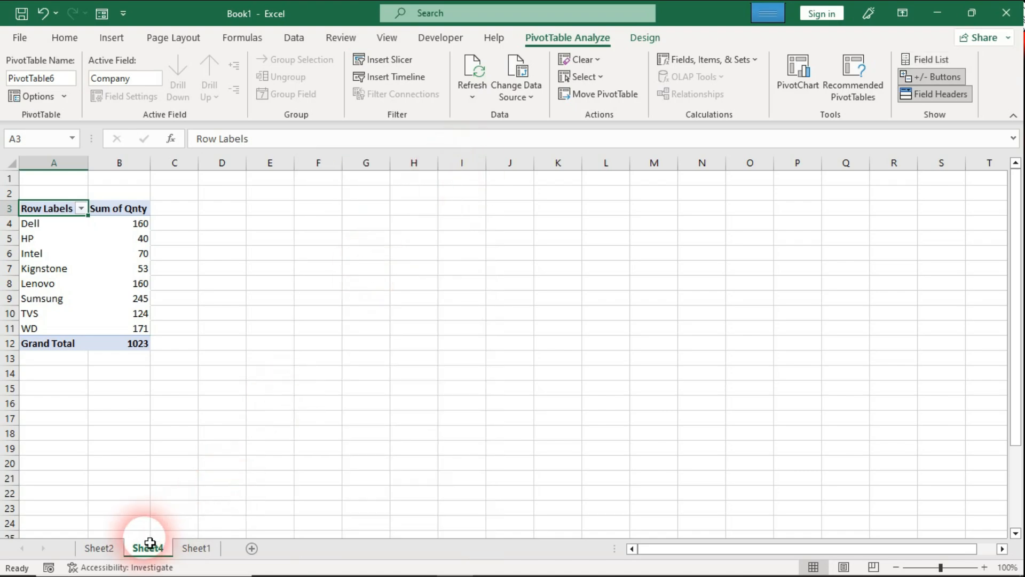
left_click(193, 548)
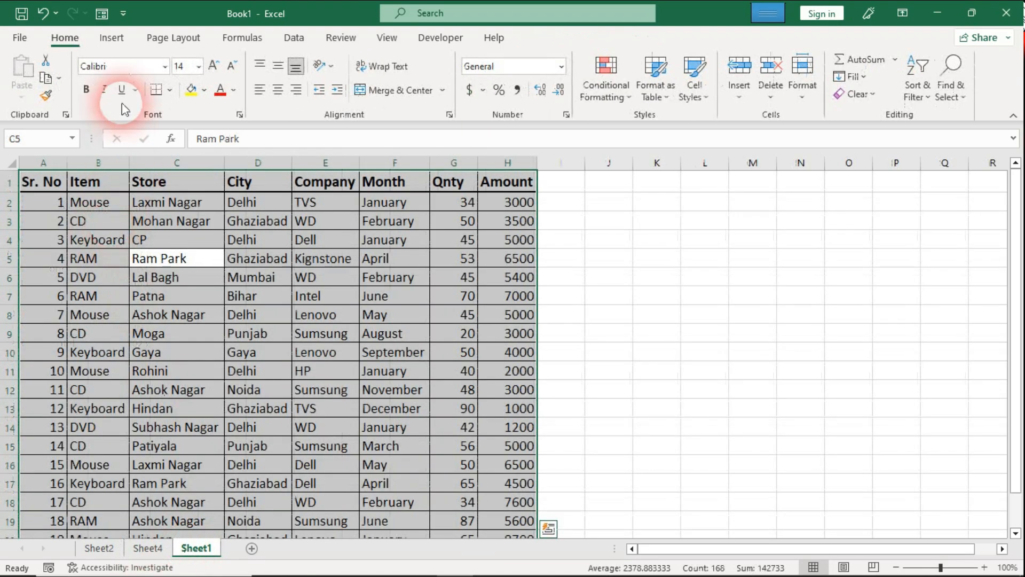
left_click(111, 44)
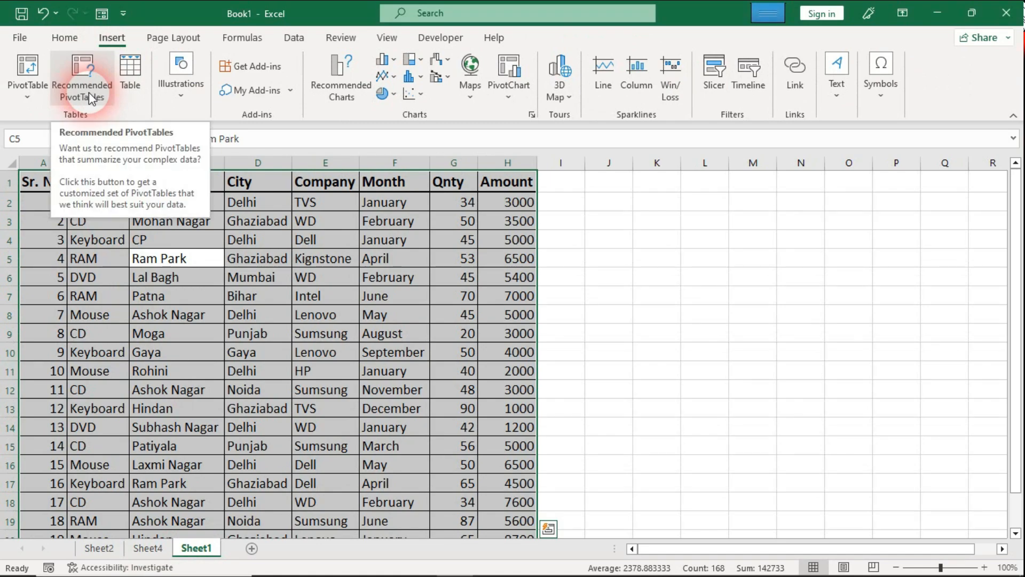
left_click(123, 84)
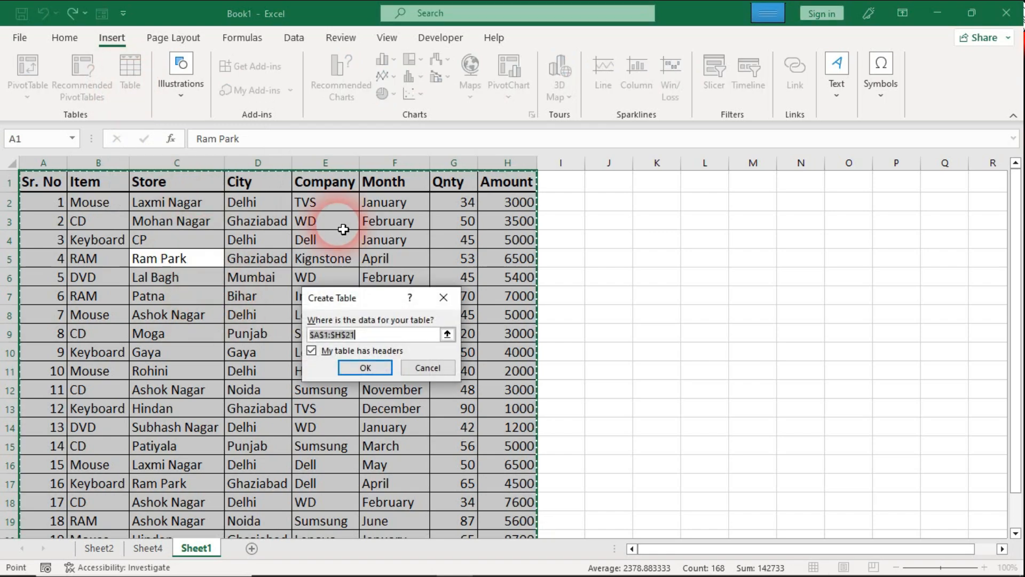
left_click_drag(344, 298, 433, 251)
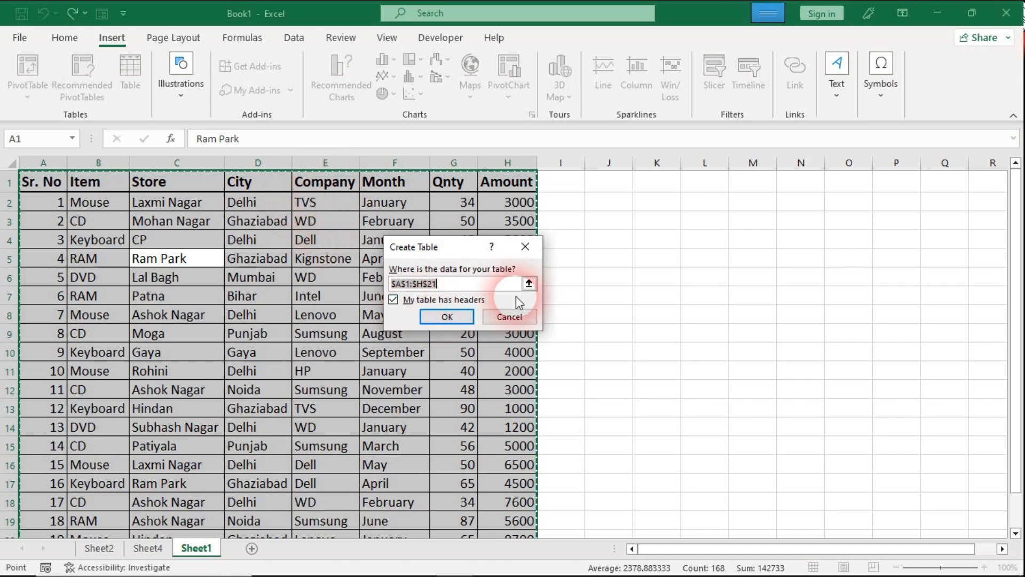
left_click(446, 316)
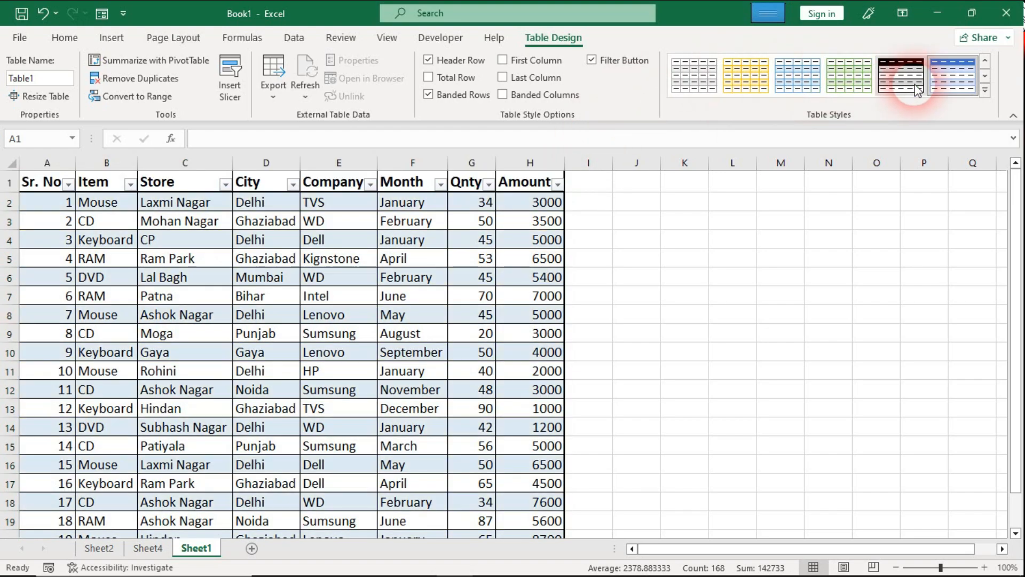
left_click(954, 80)
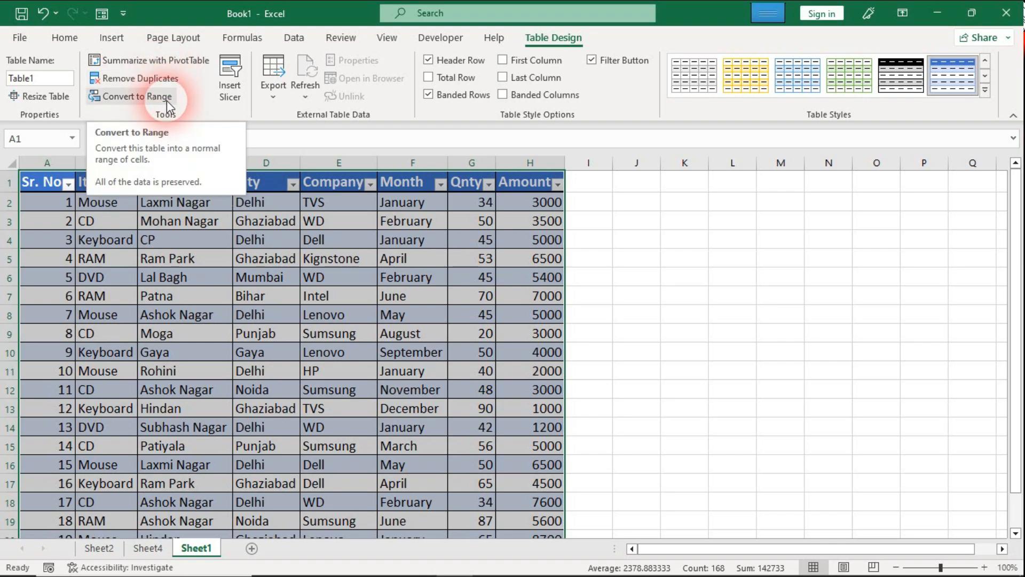
- Insert slicers for the Company and Qnty fields of the Sheet1 table
left_click(235, 97)
left_click_drag(411, 140, 602, 198)
left_click(618, 271)
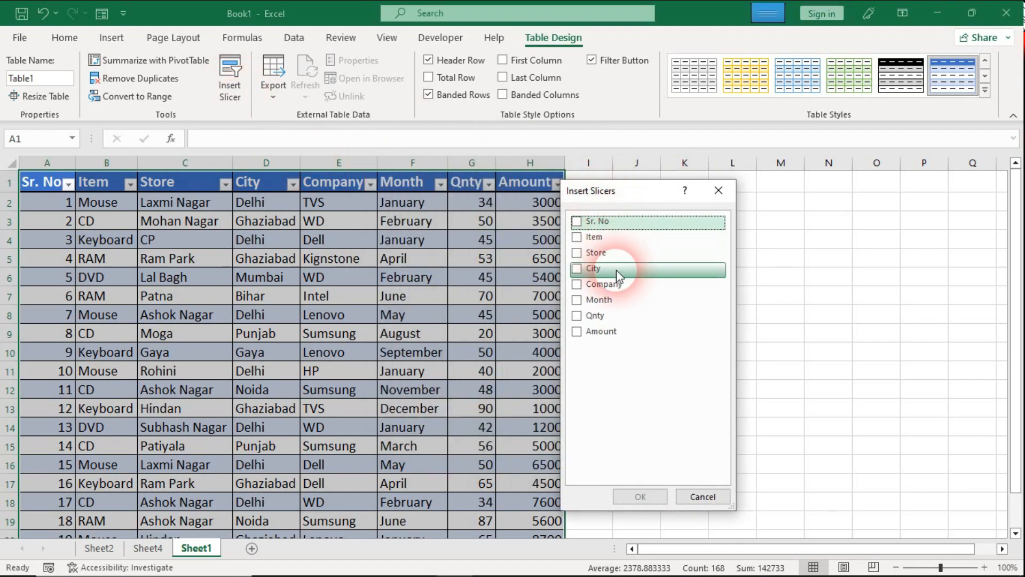
left_click(583, 289)
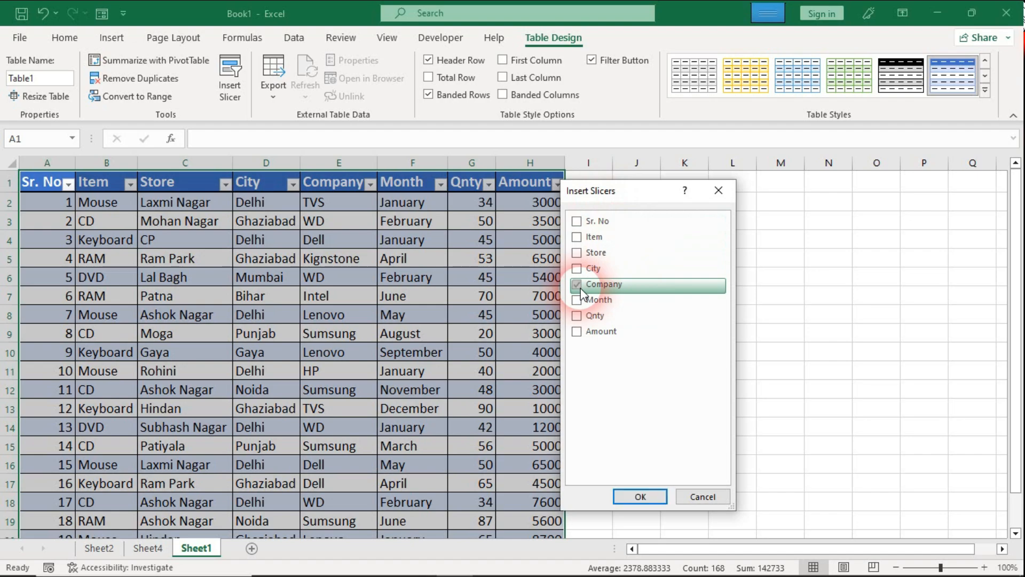
left_click(591, 303)
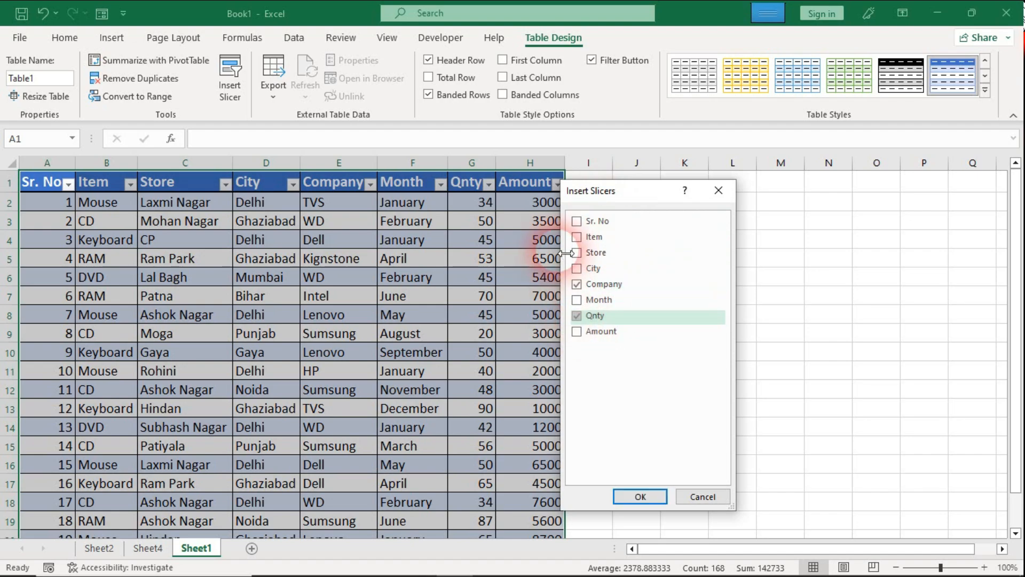
left_click(636, 496)
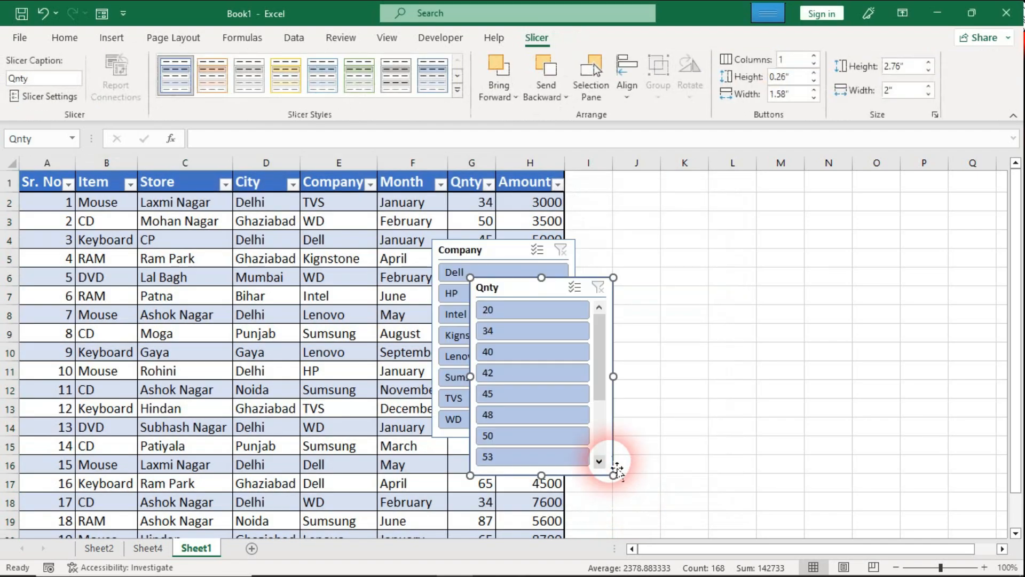
- Separate the overlapping slicers, placing the Company slicer across columns G to I and the Qnty slicer over the empty columns J to M
left_click_drag(522, 289, 661, 263)
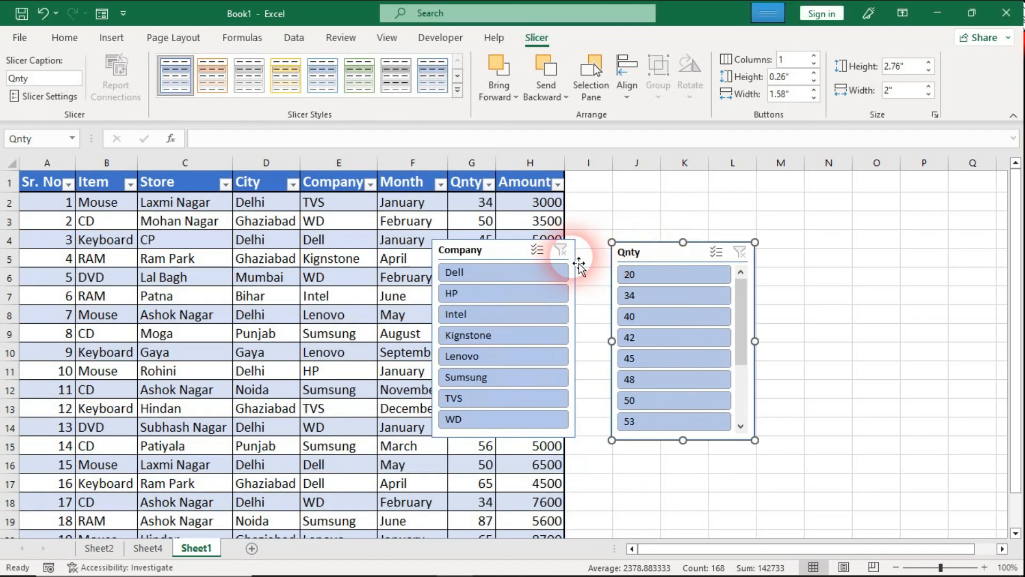
left_click_drag(505, 259, 556, 250)
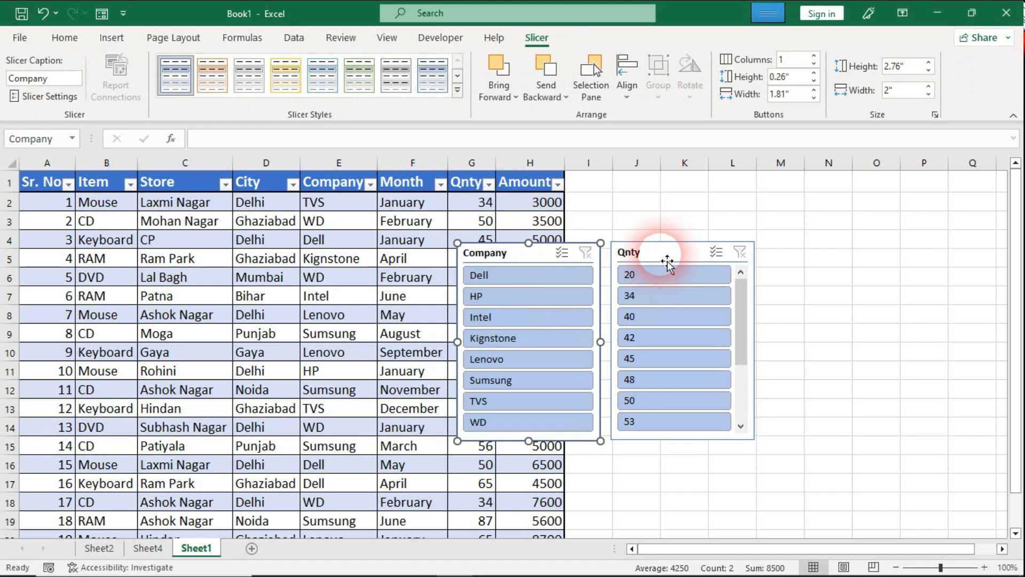
left_click_drag(665, 259, 690, 245)
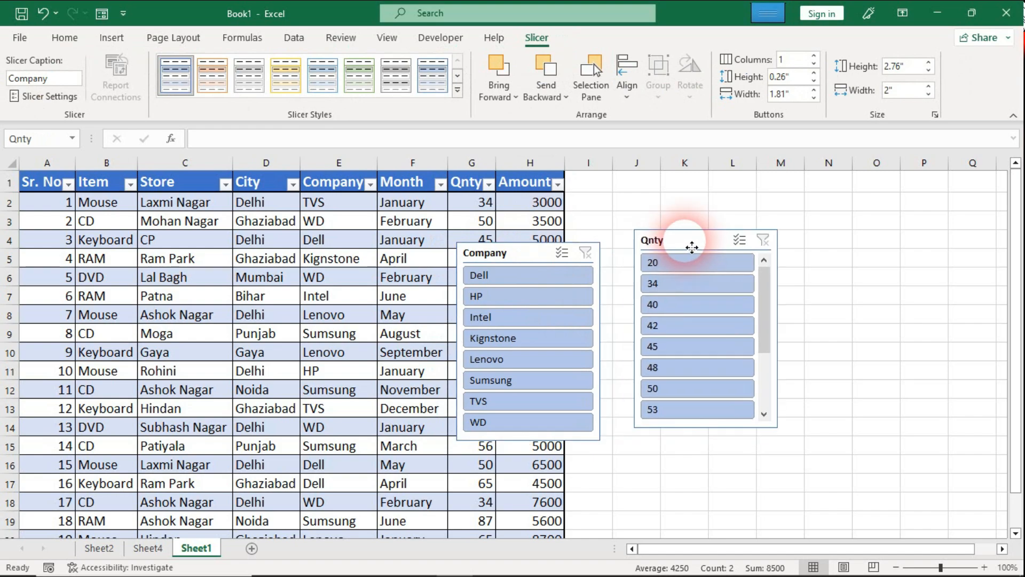
- Filter the table with the Company slicer by Dell, HP, Intel, Kignstone and Lenovo in turn, and clear the filter
left_click(512, 275)
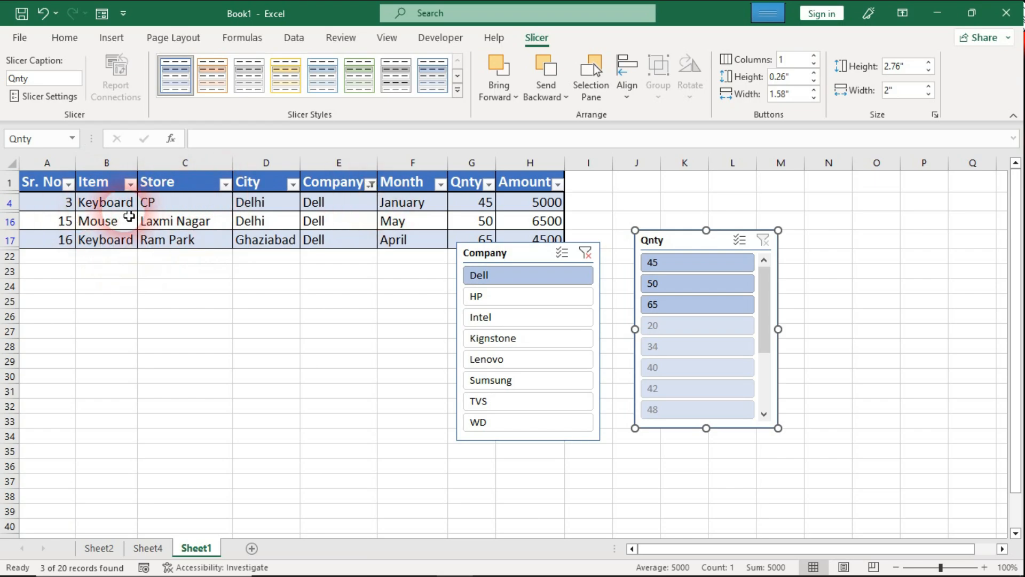
left_click(484, 299)
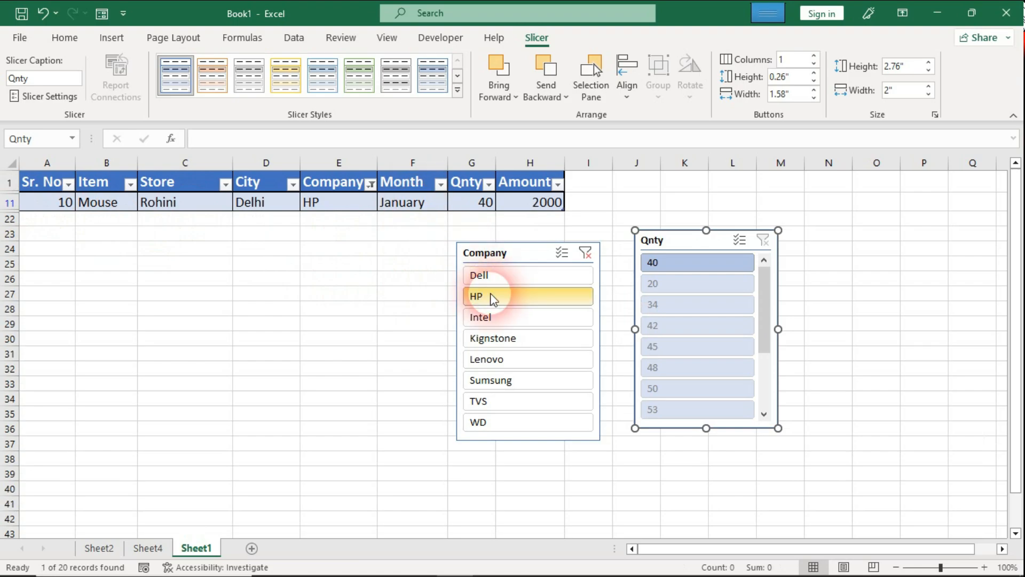
left_click(511, 319)
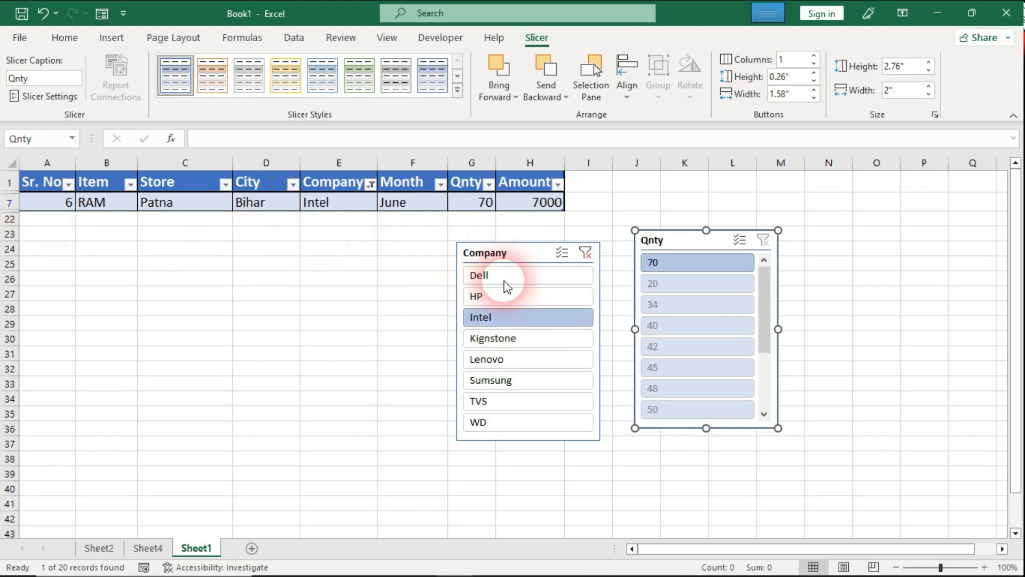
left_click(507, 340)
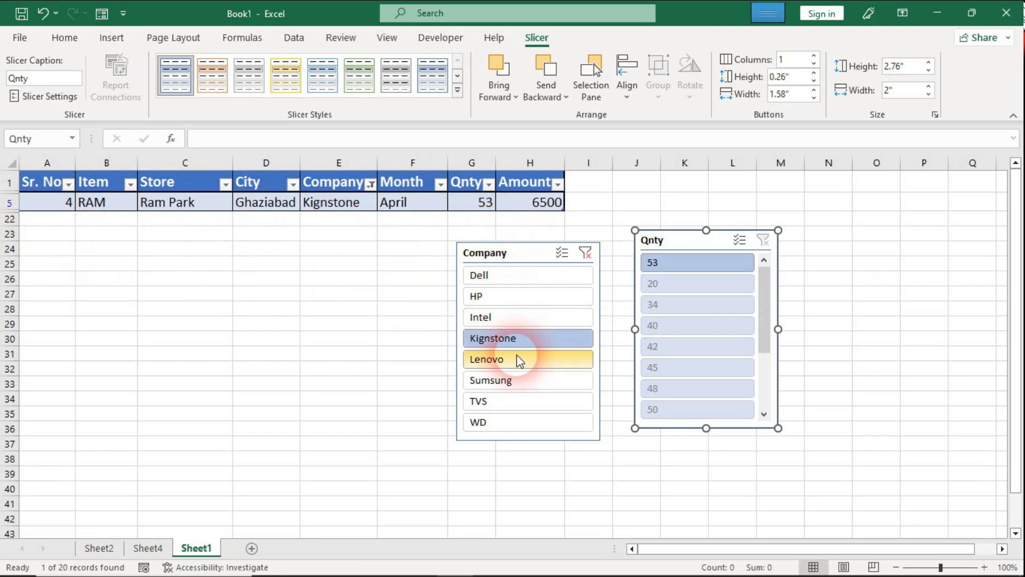
left_click(522, 361)
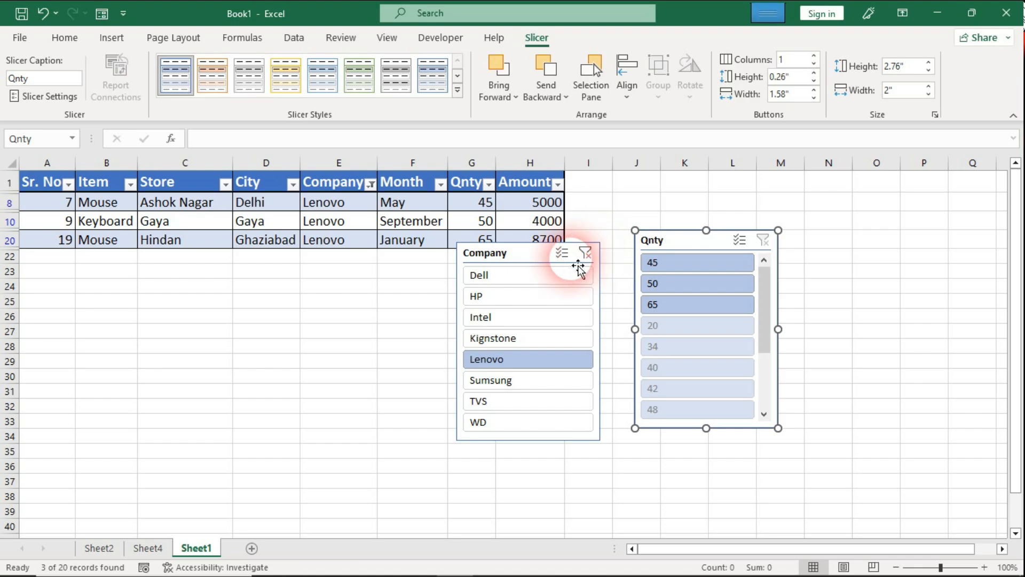
left_click(586, 254)
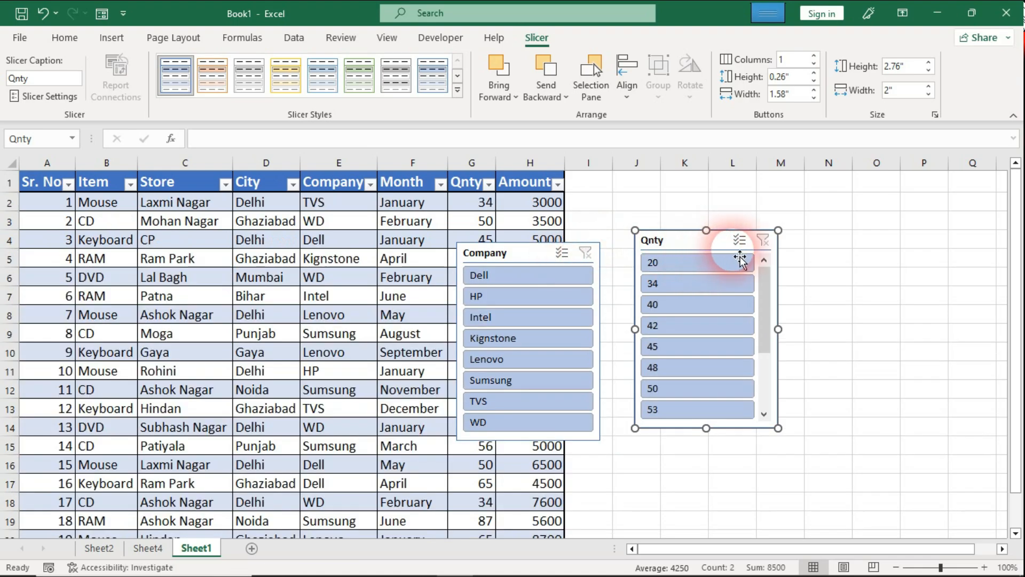
- Move the Qnty slicer closer to the Company slicer, over columns J to L and slightly lower
left_click_drag(703, 244, 681, 265)
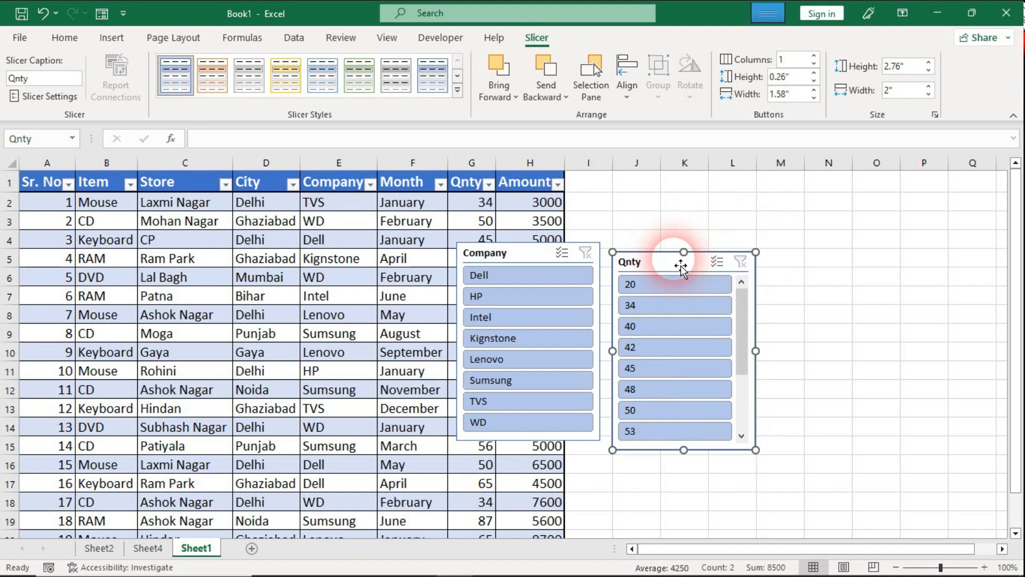